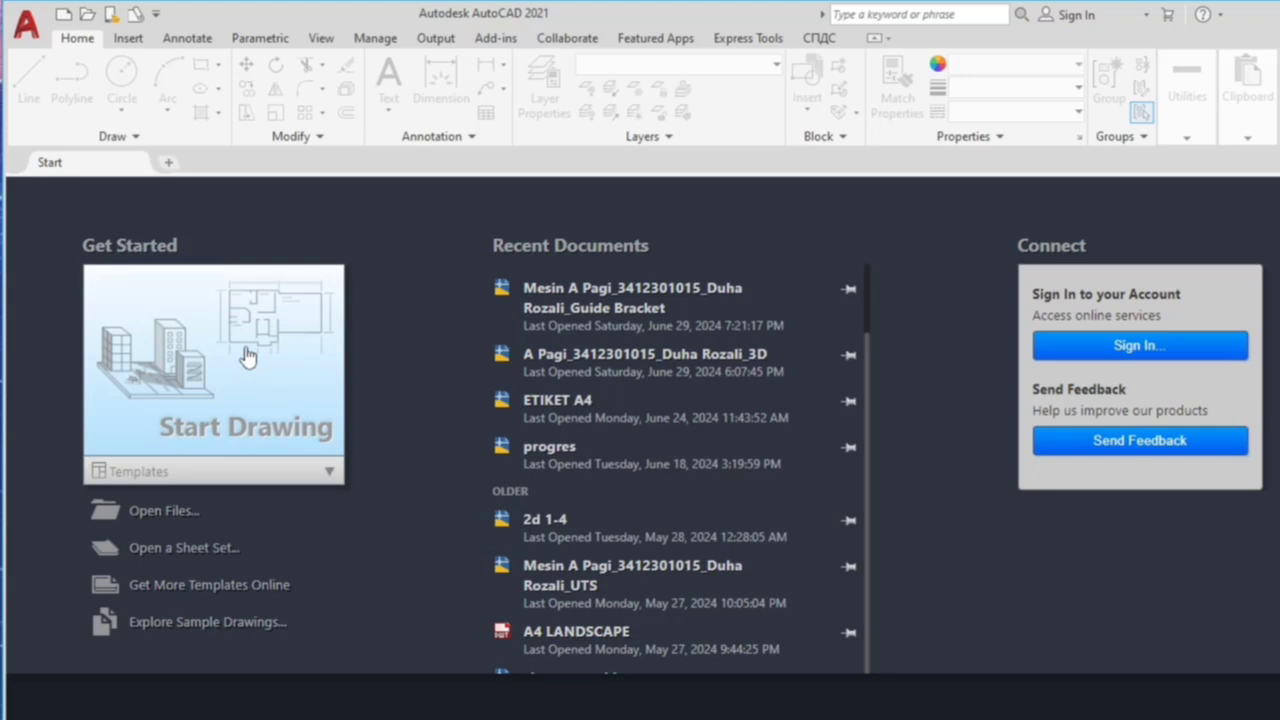
# Step: Create a new blank drawing and turn off its grid display
pyautogui.click(247, 357)
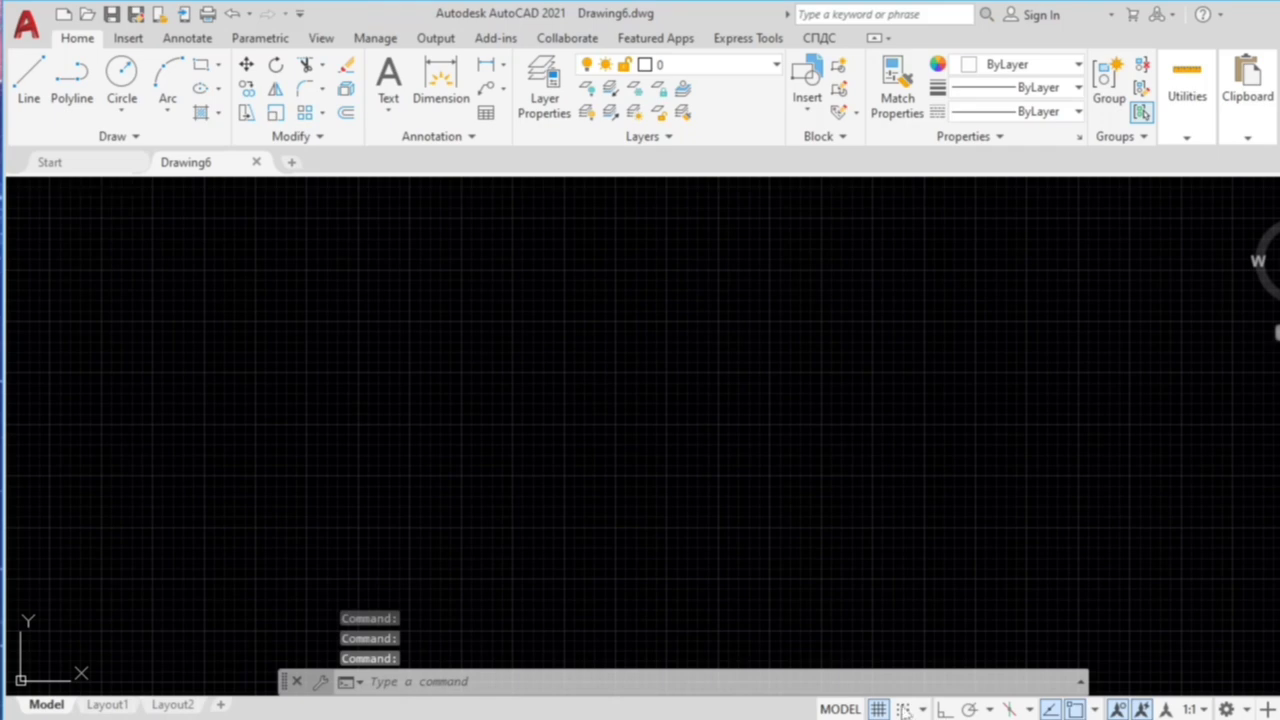
pyautogui.click(879, 708)
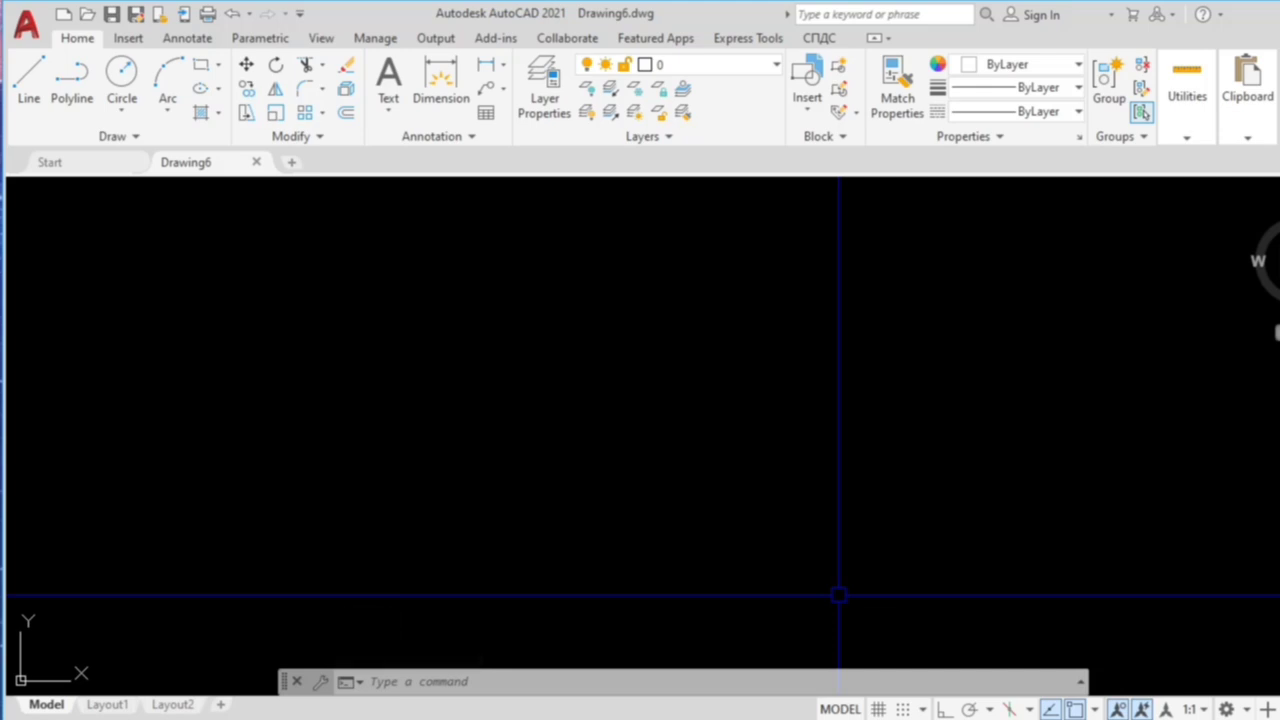
# Step: Set the drawing's insertion scale units to Millimeters in the Drawing Units settings
pyautogui.write('UN')
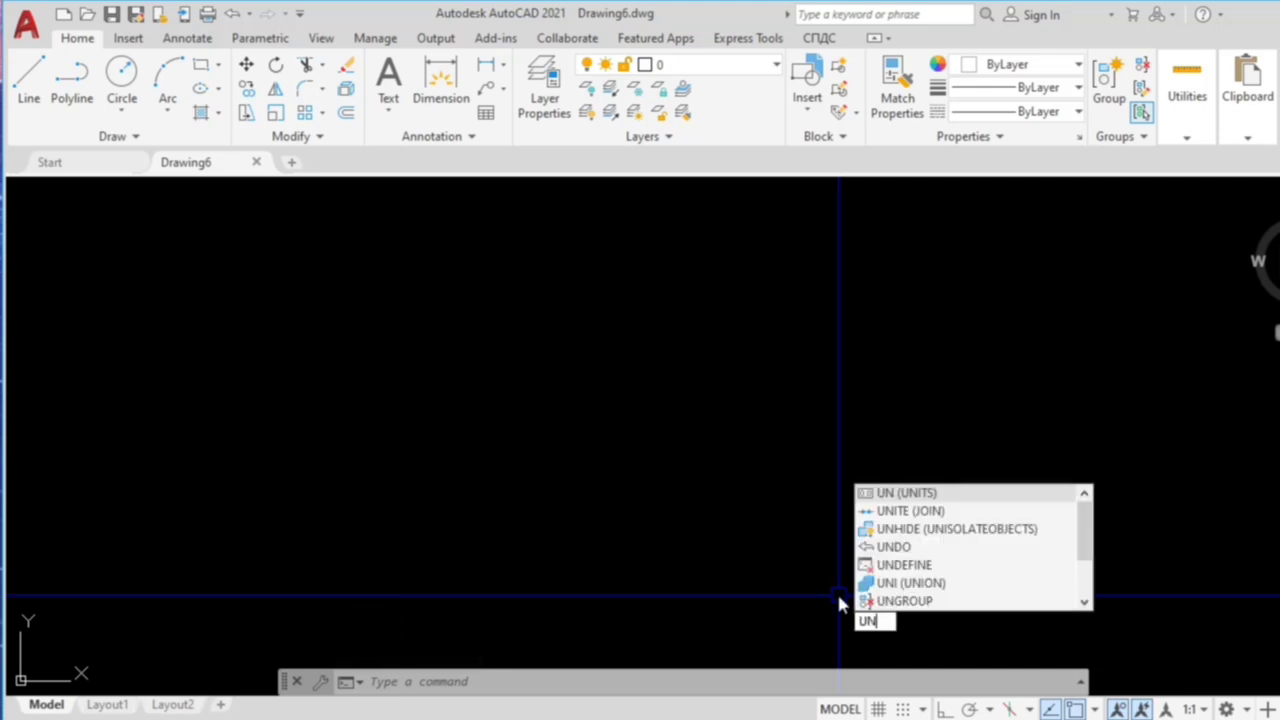
pyautogui.press('Return')
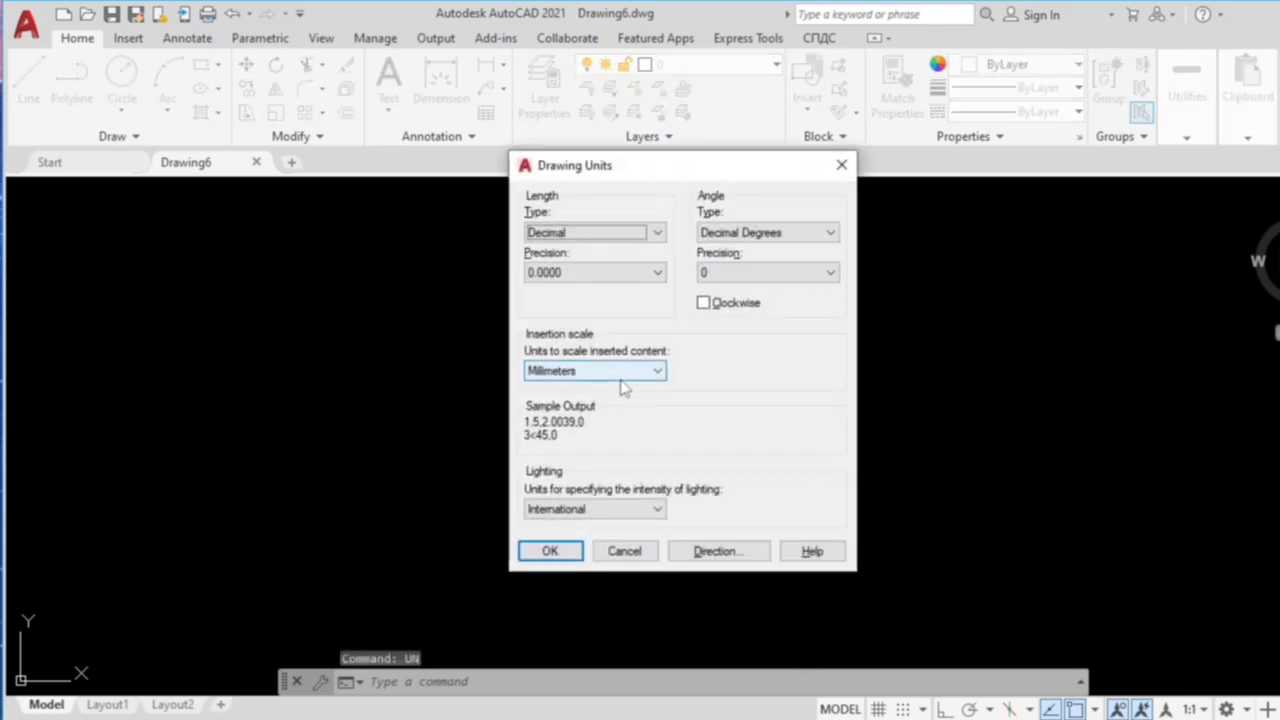
pyautogui.click(621, 376)
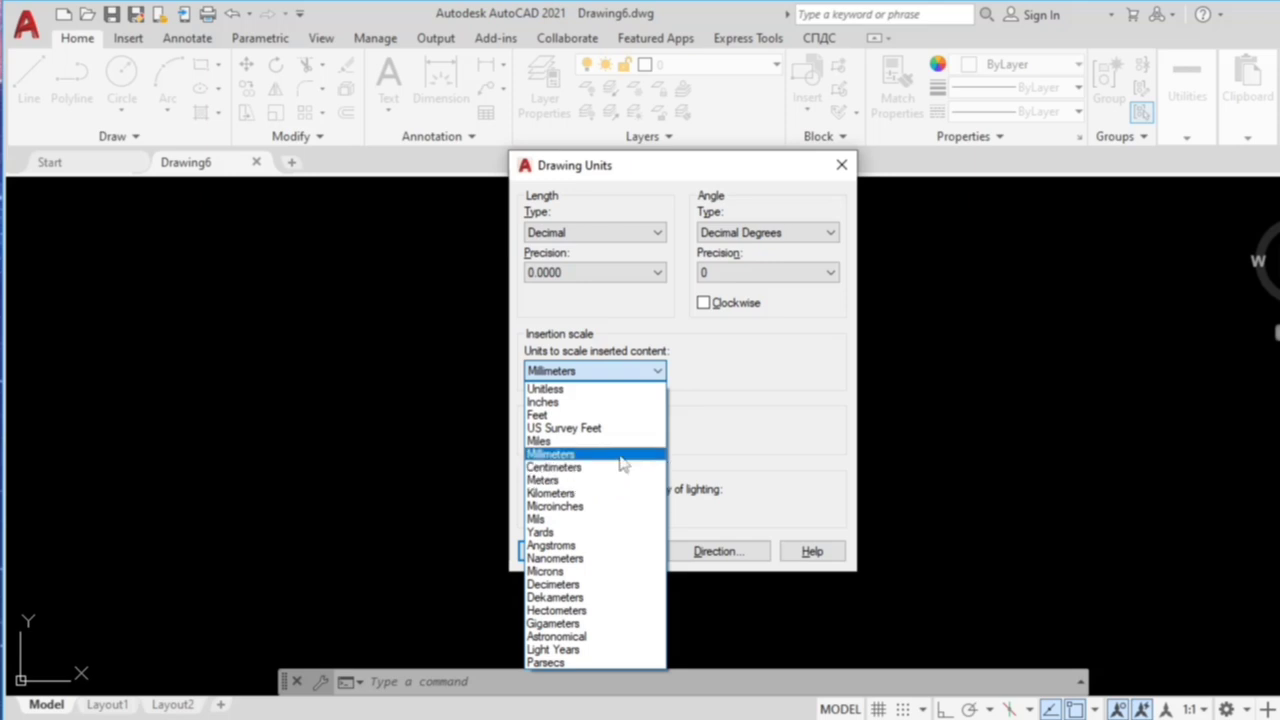
pyautogui.click(620, 457)
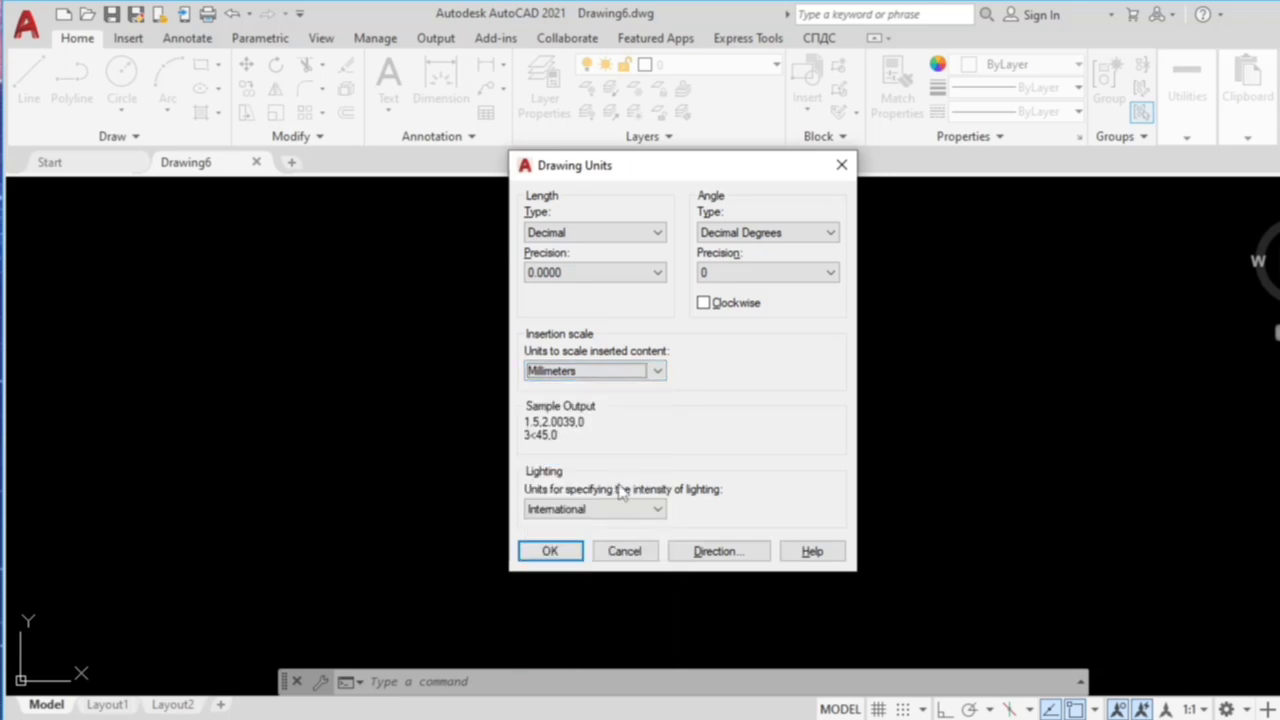
pyautogui.click(549, 551)
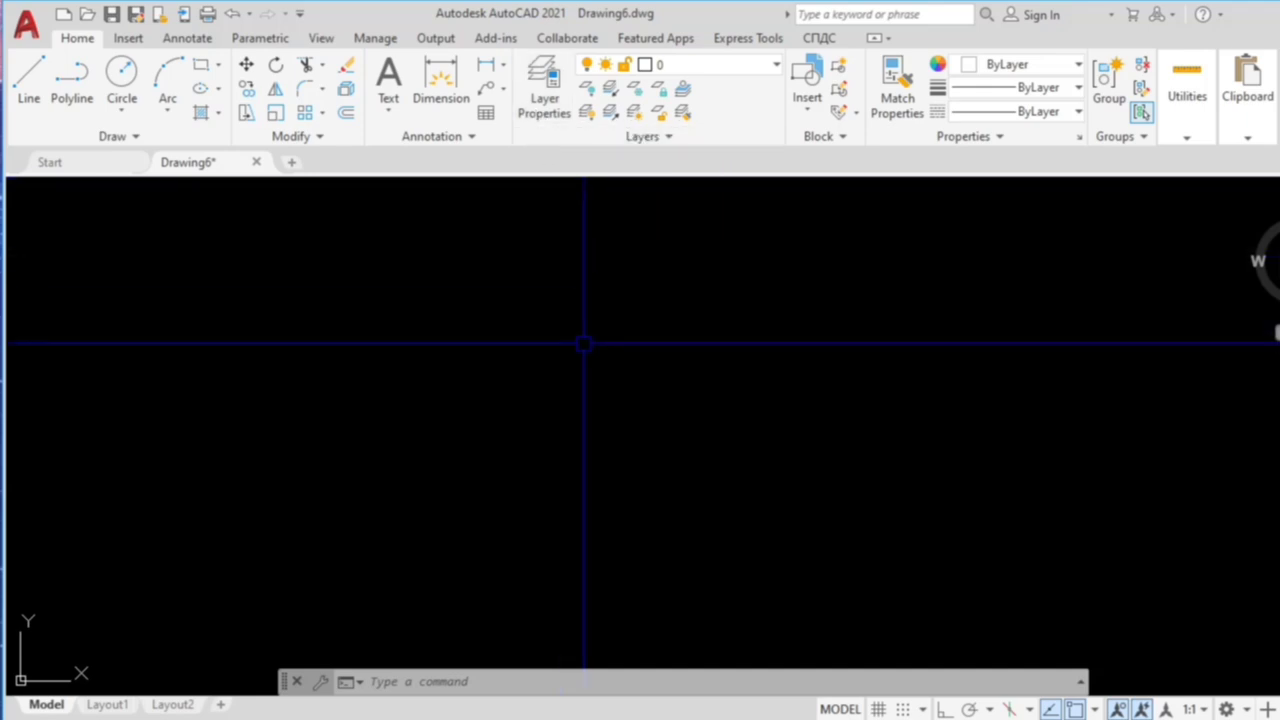
# Step: Create a new layer named "Garis benda" in the Layer Properties Manager
pyautogui.write('LAYER')
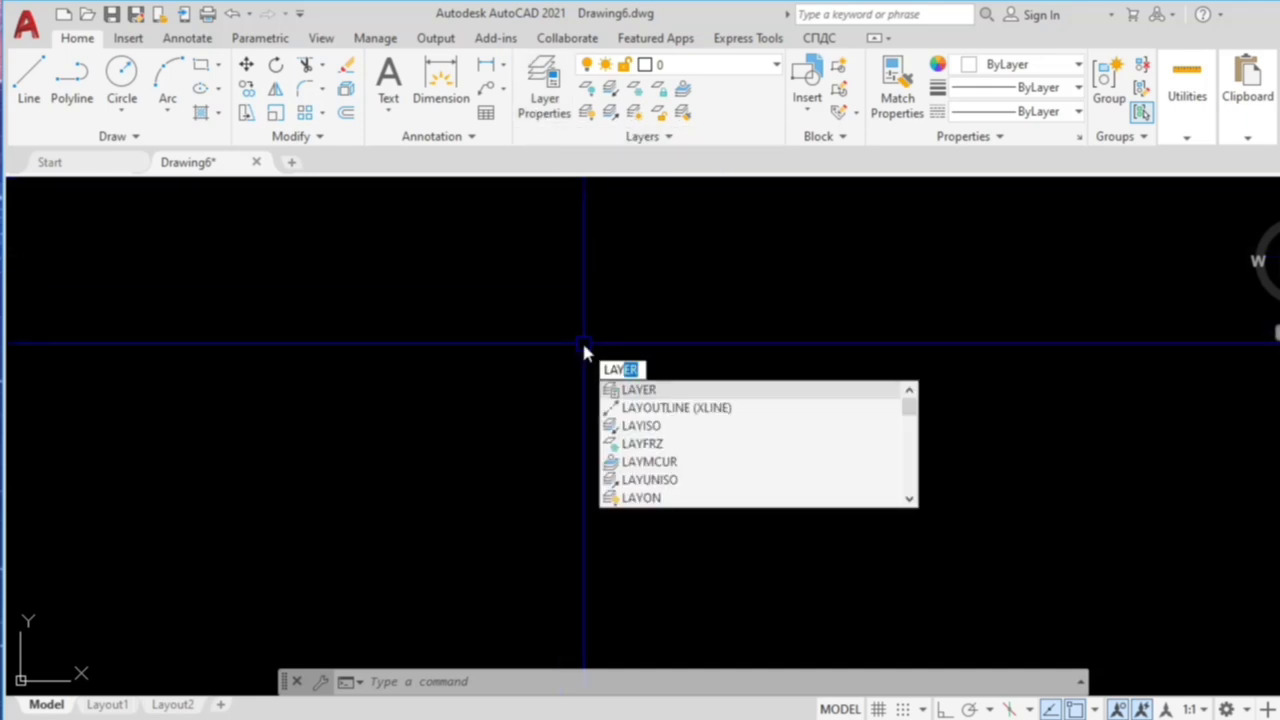
pyautogui.press('Return')
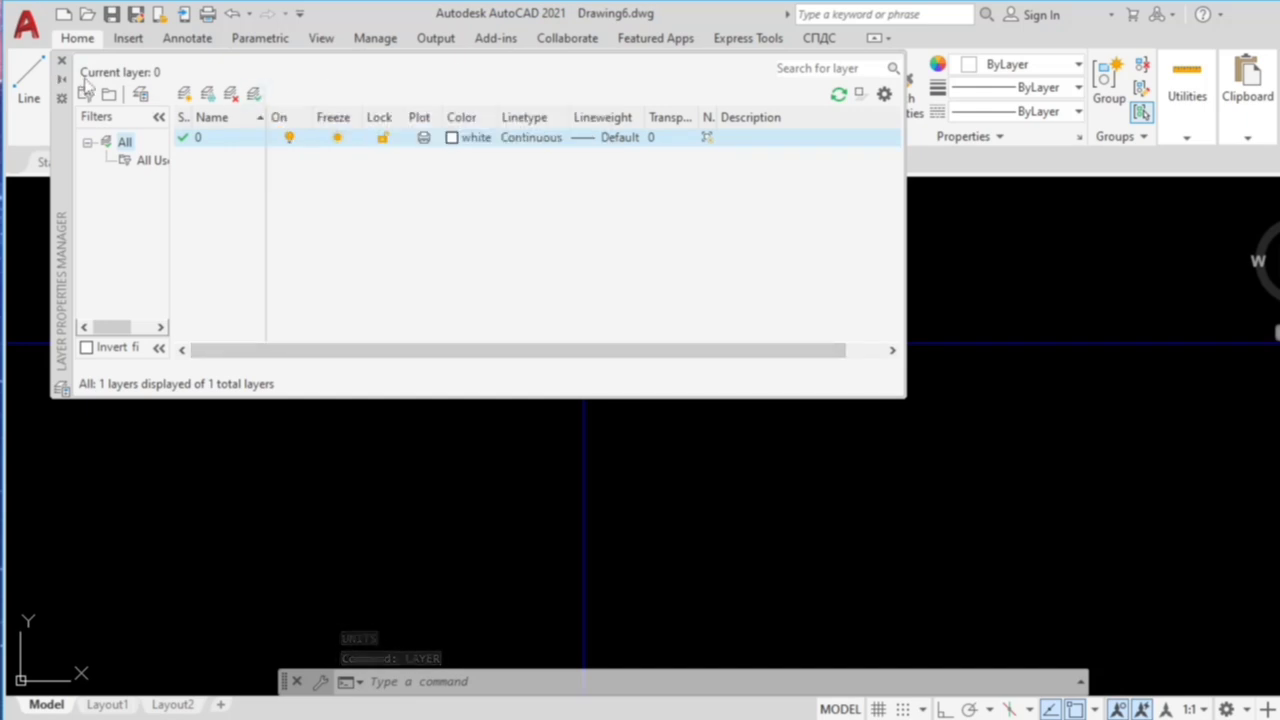
pyautogui.click(185, 94)
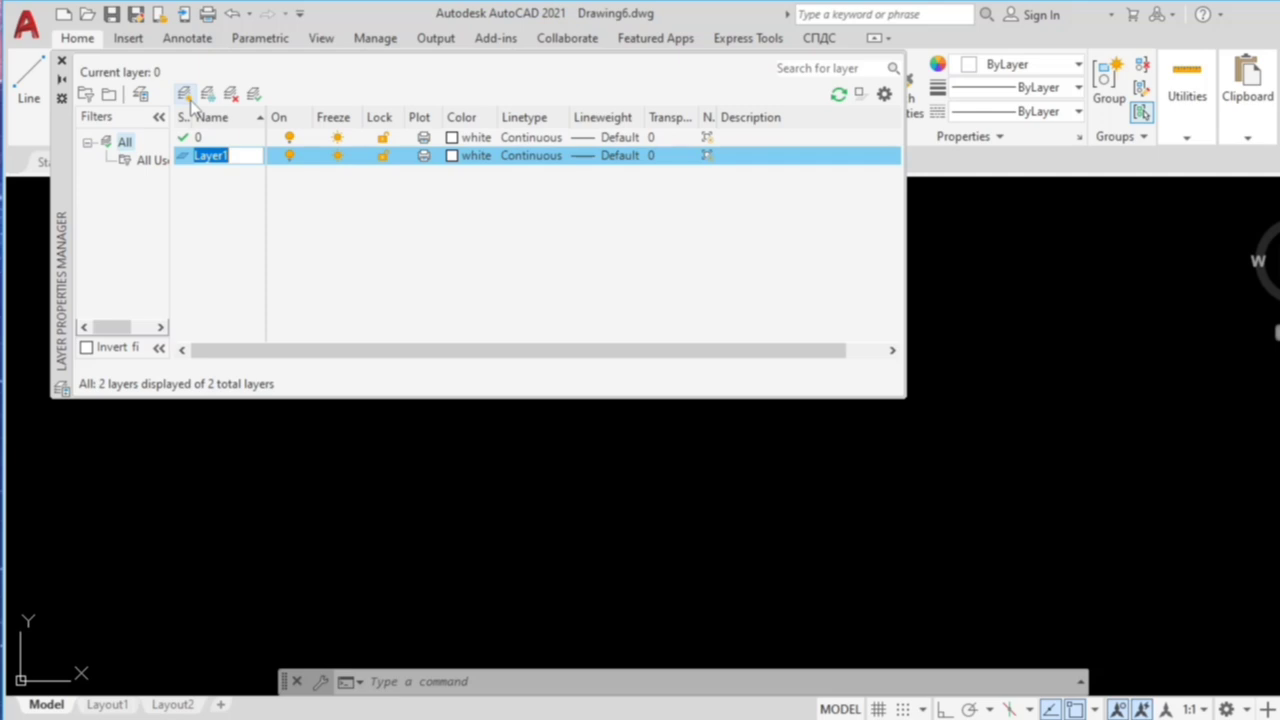
pyautogui.write('Garis benda')
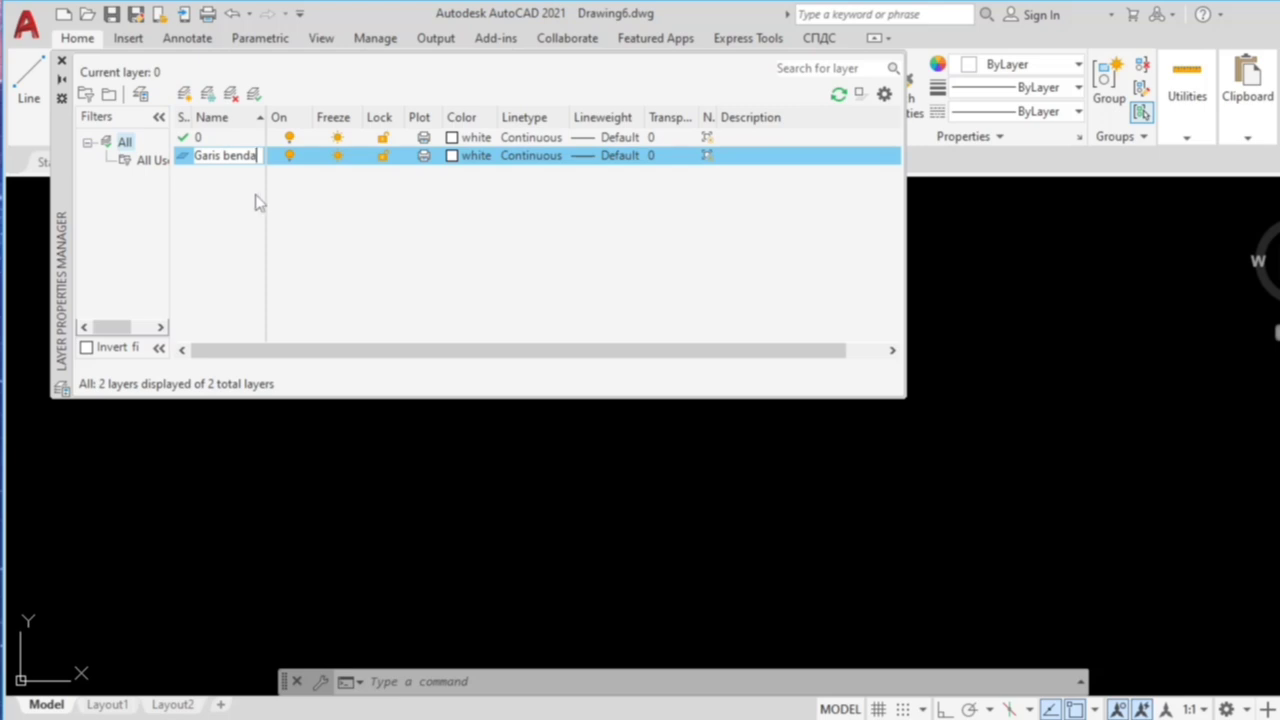
pyautogui.press('Return')
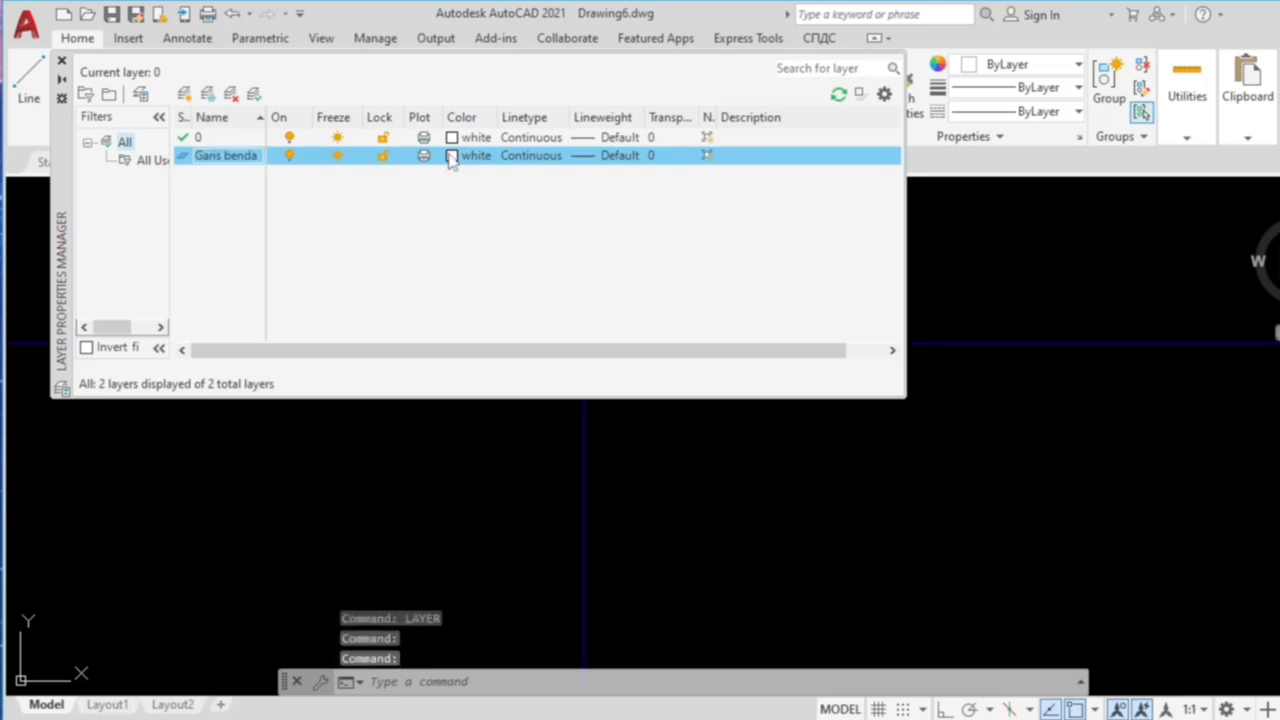
# Step: Set the Garis benda layer's color to green and its linetype to Continuous
pyautogui.click(452, 159)
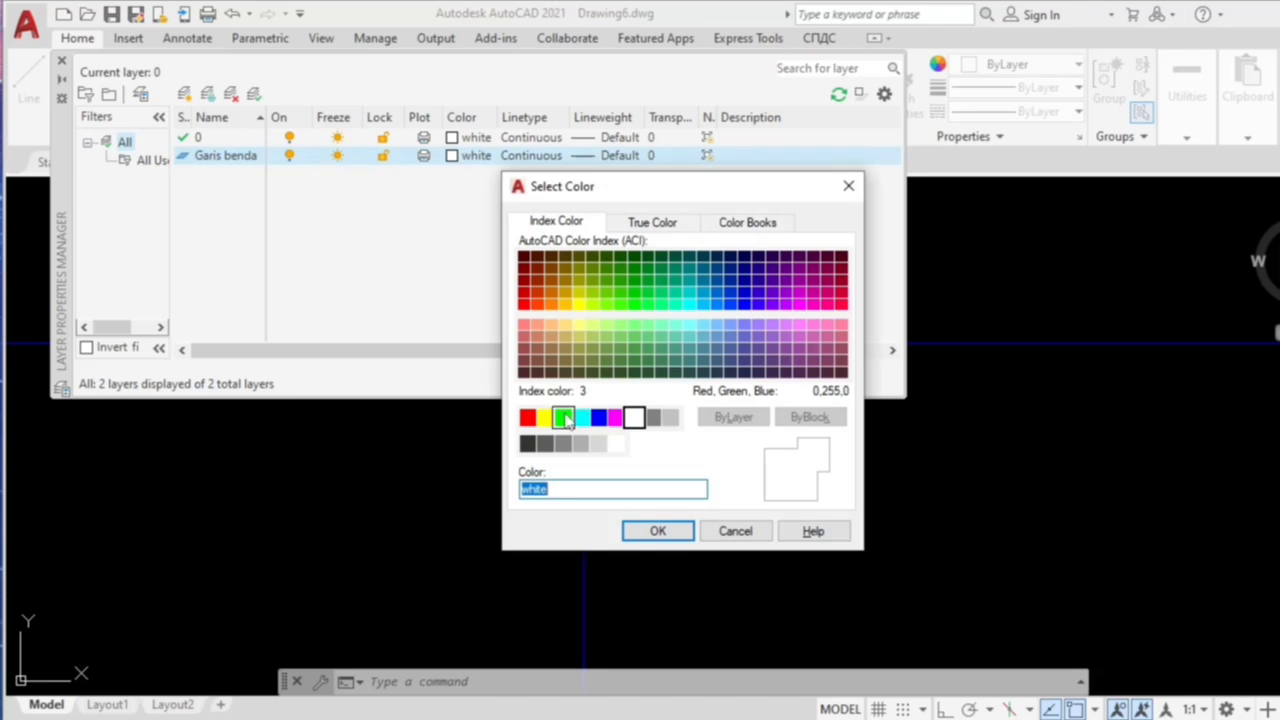
pyautogui.click(564, 418)
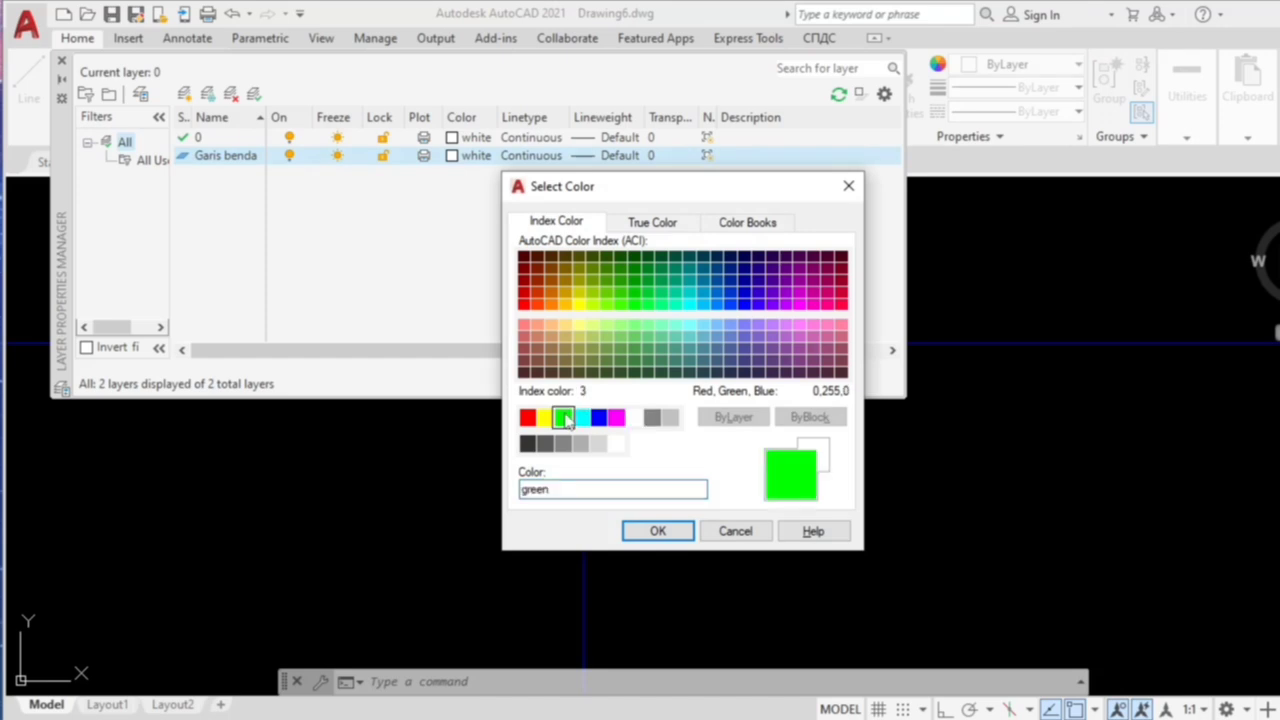
pyautogui.click(662, 531)
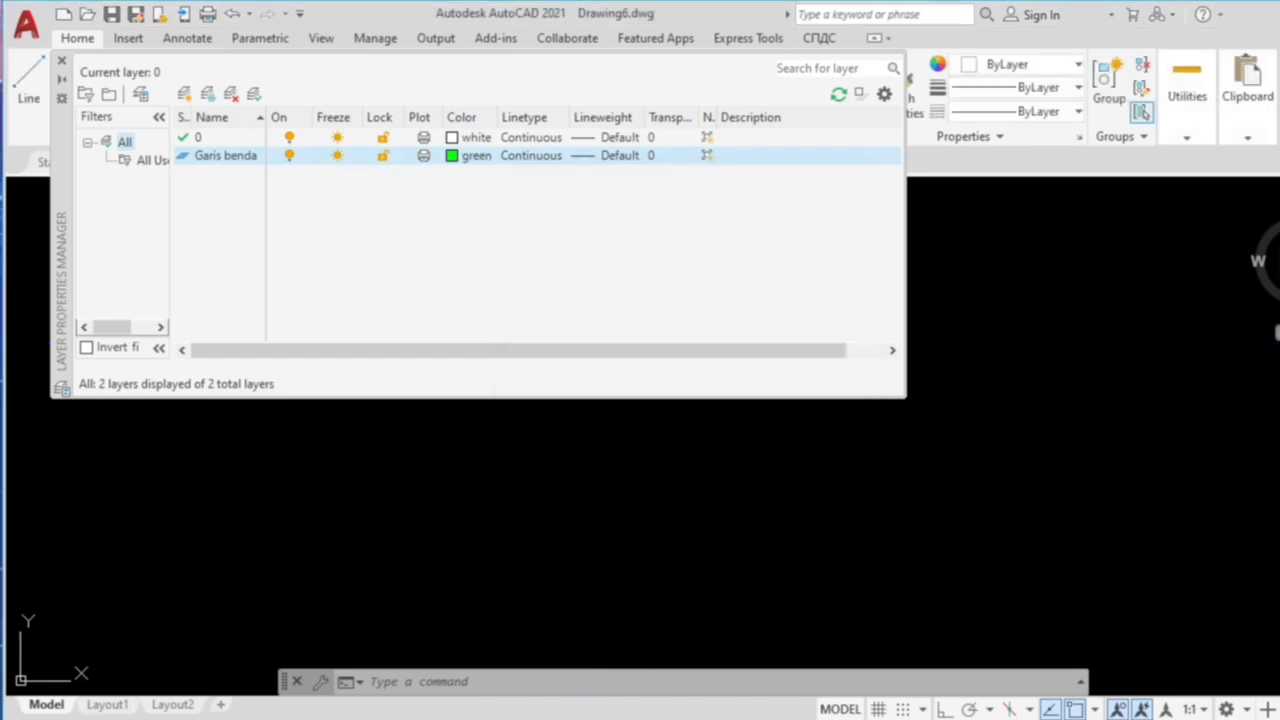
pyautogui.click(529, 157)
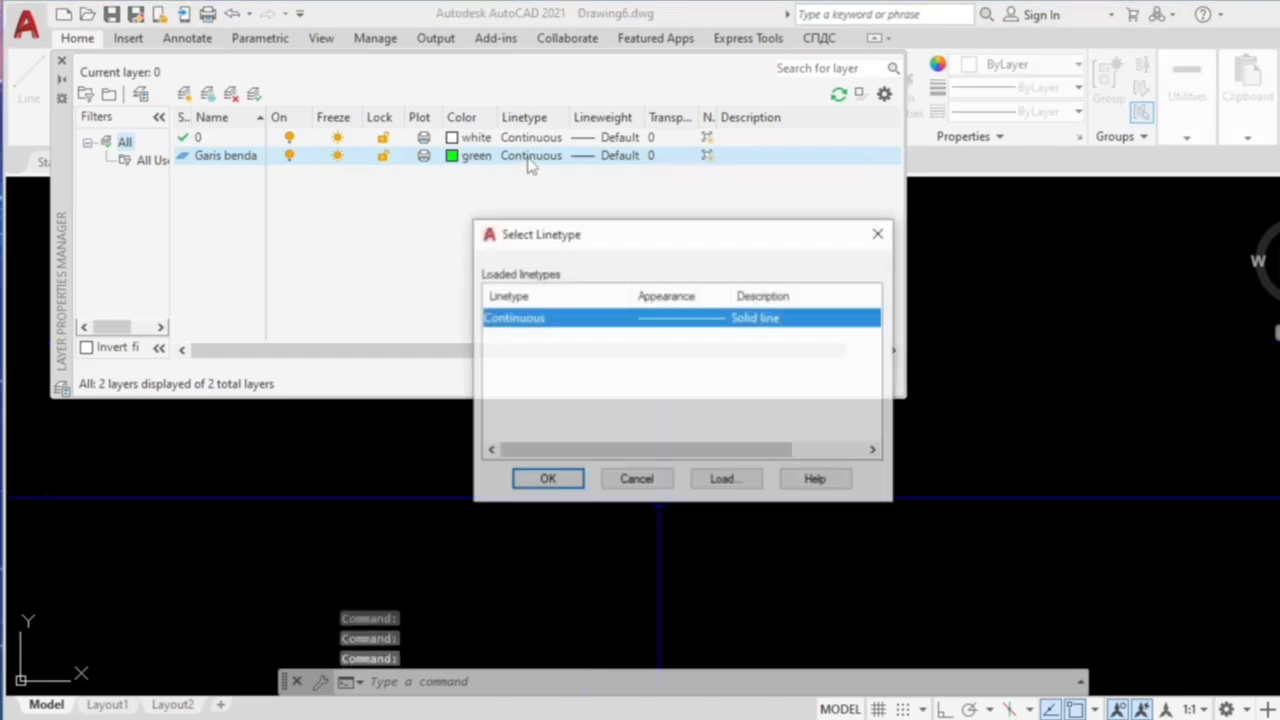
pyautogui.click(558, 484)
# Step: Set the Garis benda layer's lineweight to 0.30 mm and make it the current layer
pyautogui.click(600, 156)
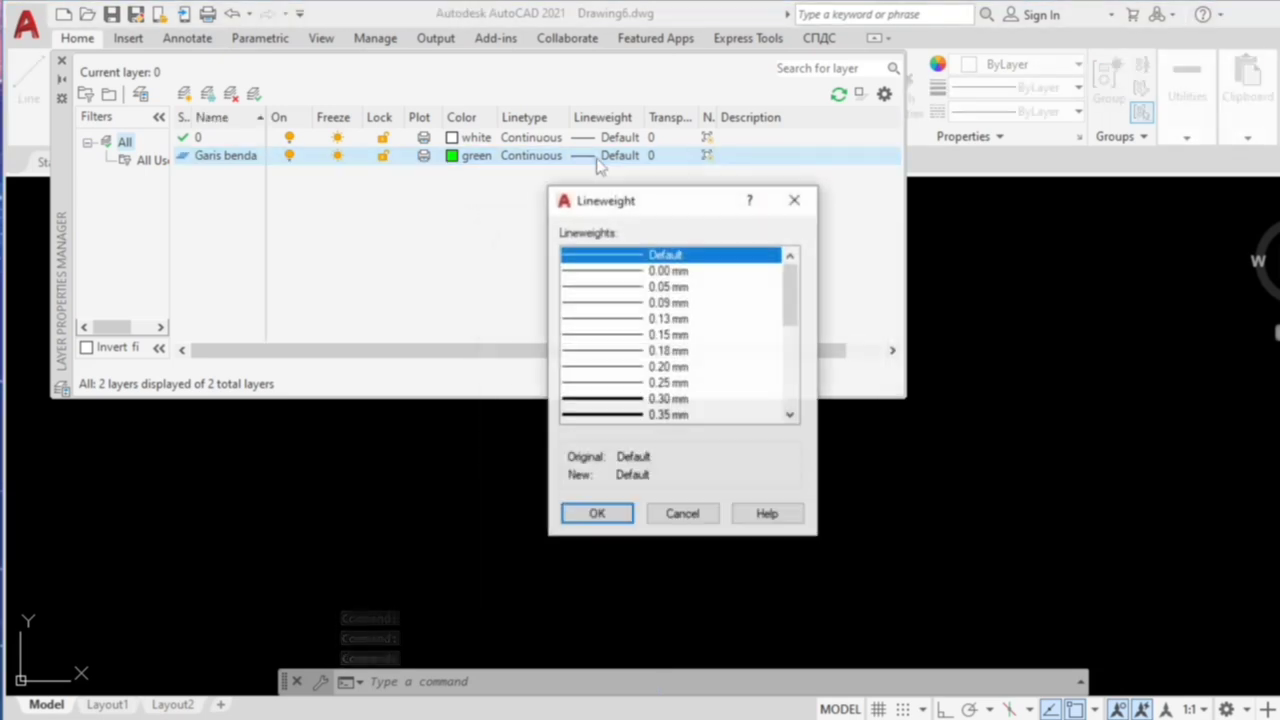
pyautogui.click(628, 399)
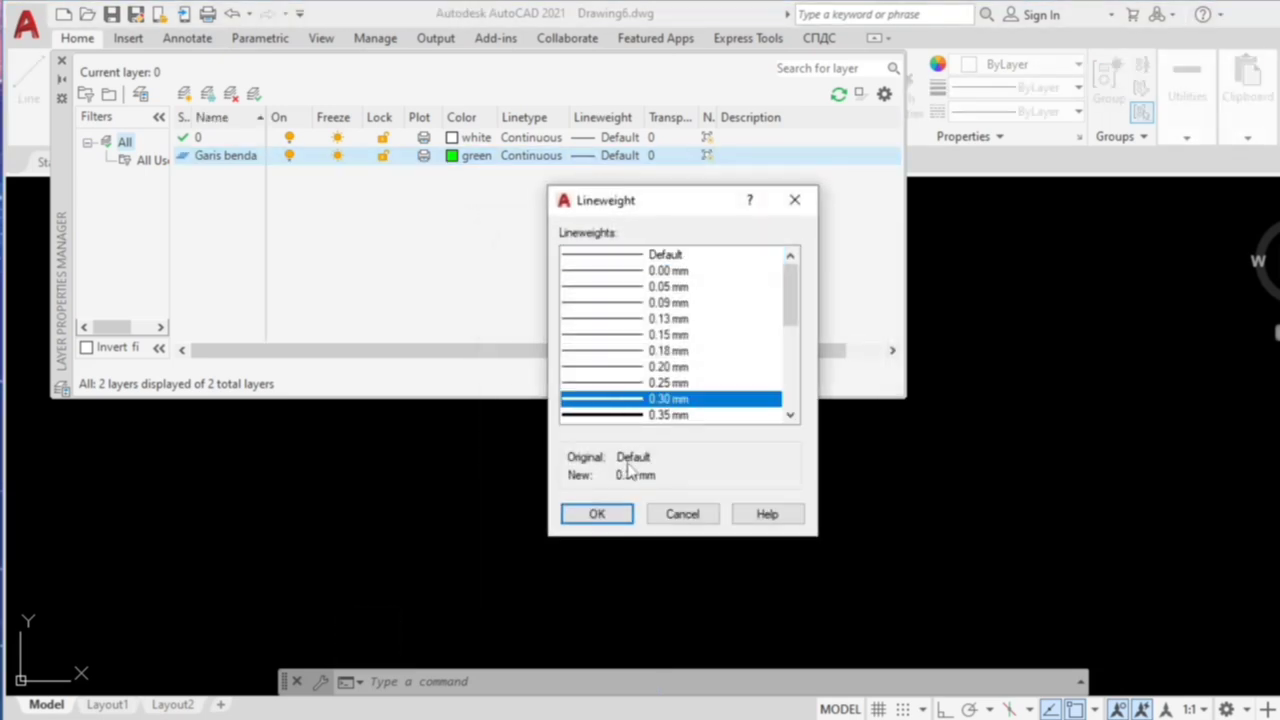
pyautogui.click(610, 514)
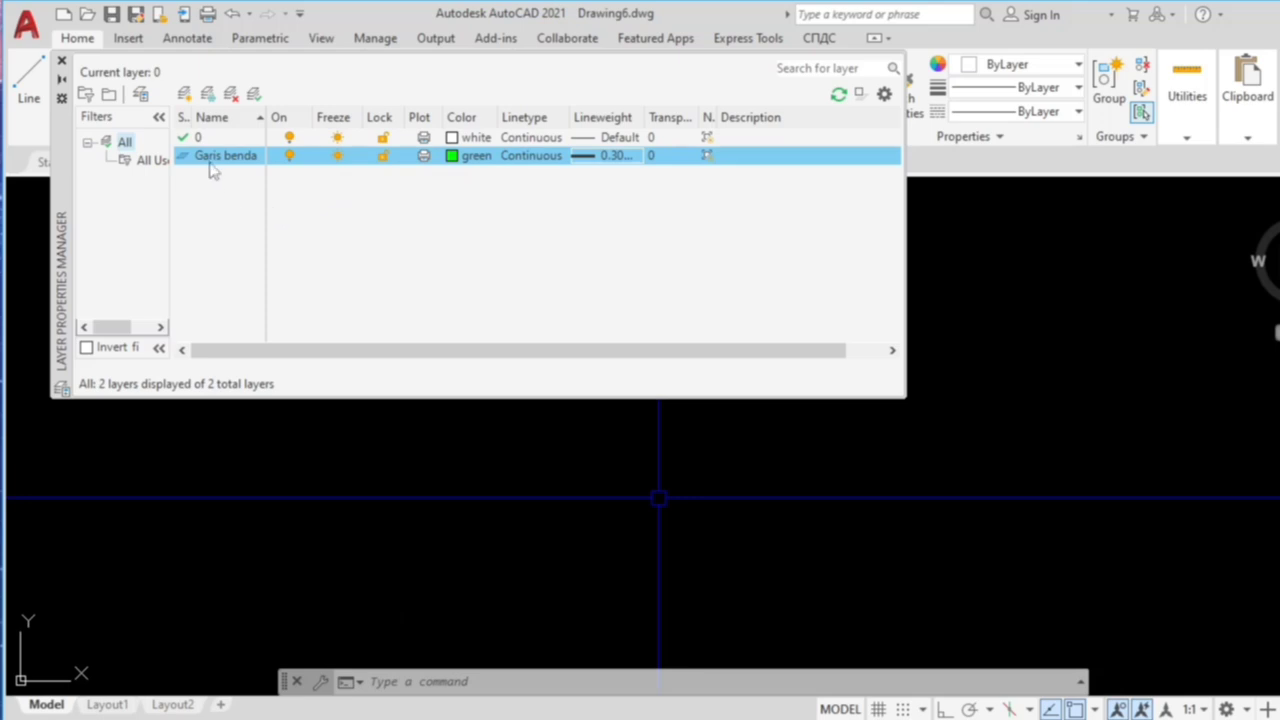
pyautogui.click(256, 94)
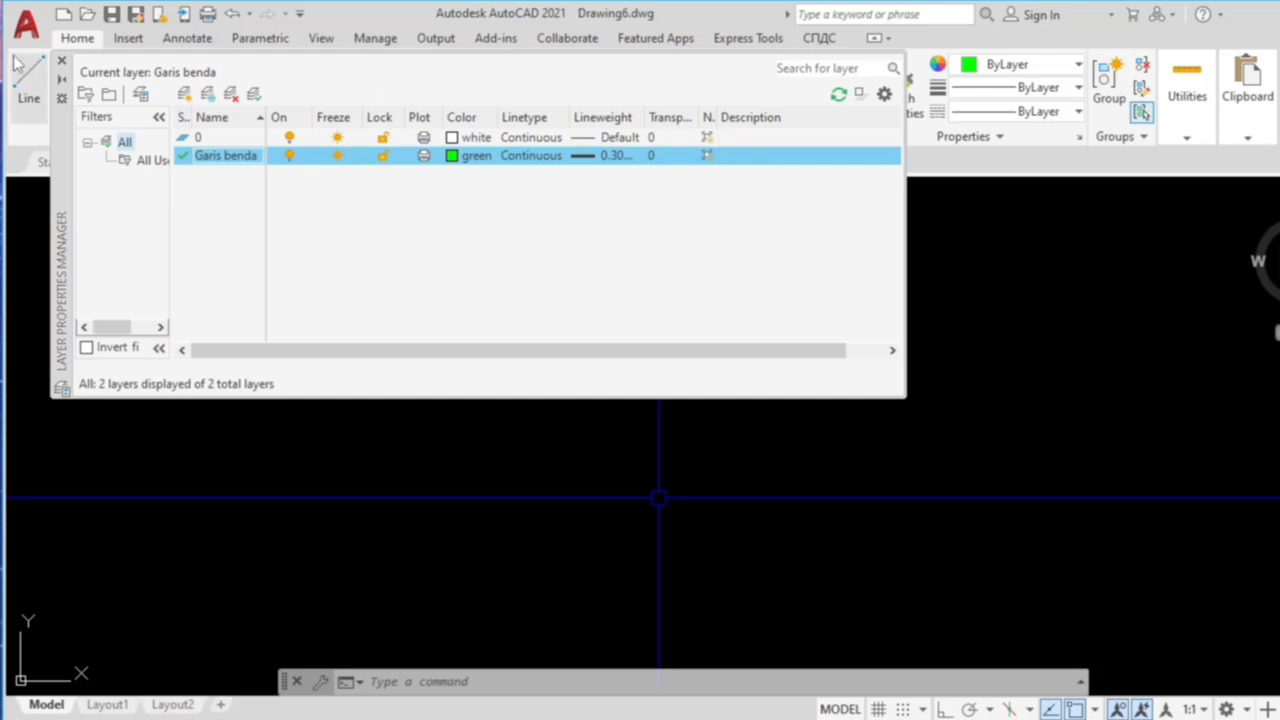
pyautogui.click(61, 62)
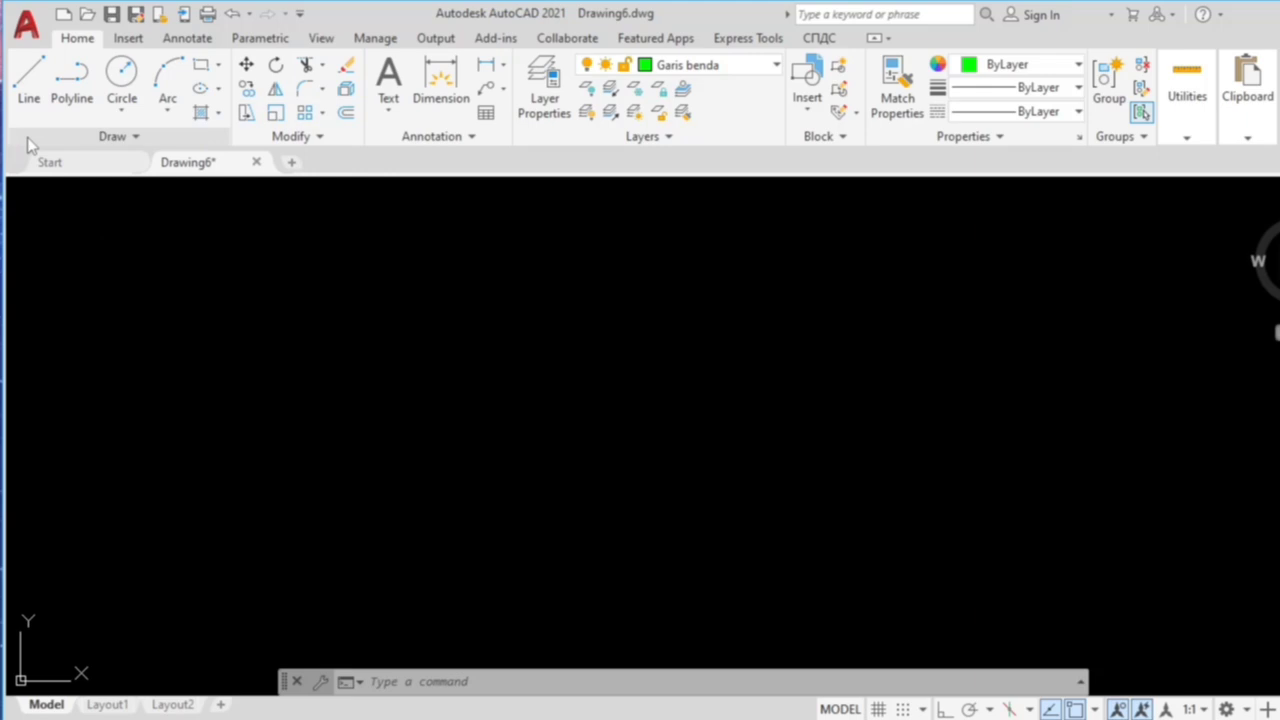
# Step: Draw a single line 100 mm long at an angle of 10 degrees in the empty drawing area
pyautogui.click(29, 85)
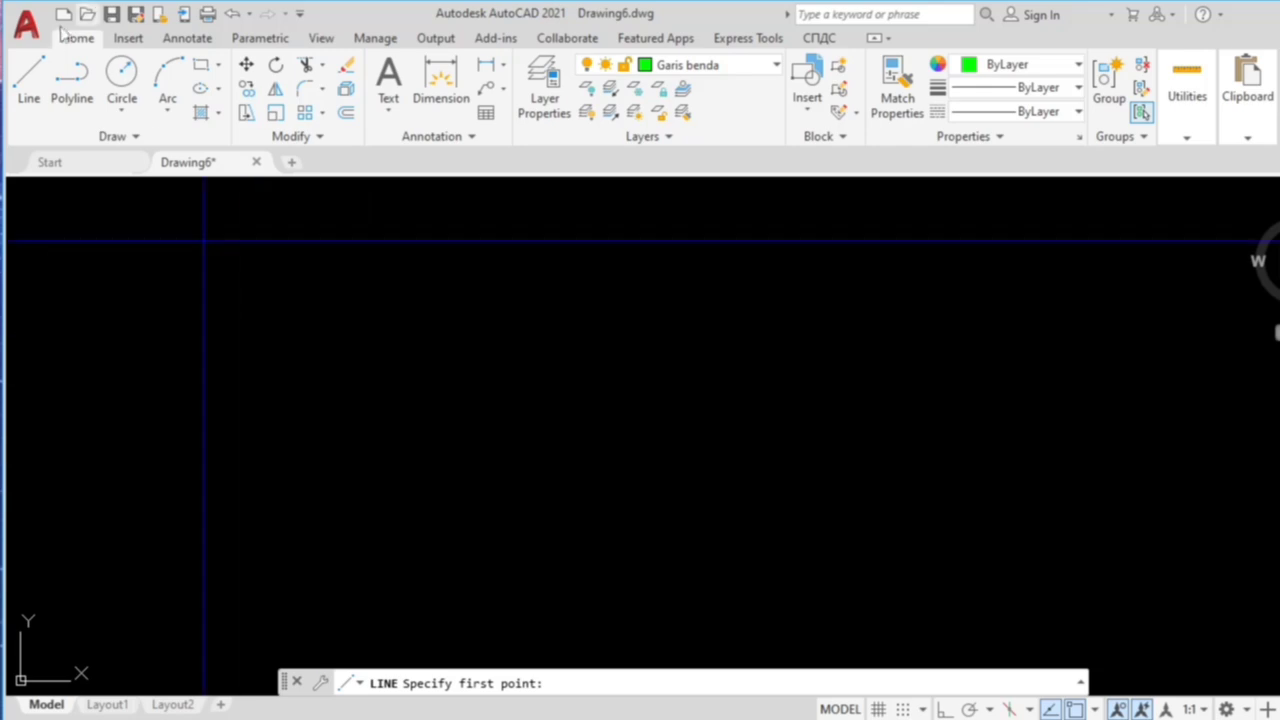
pyautogui.click(33, 62)
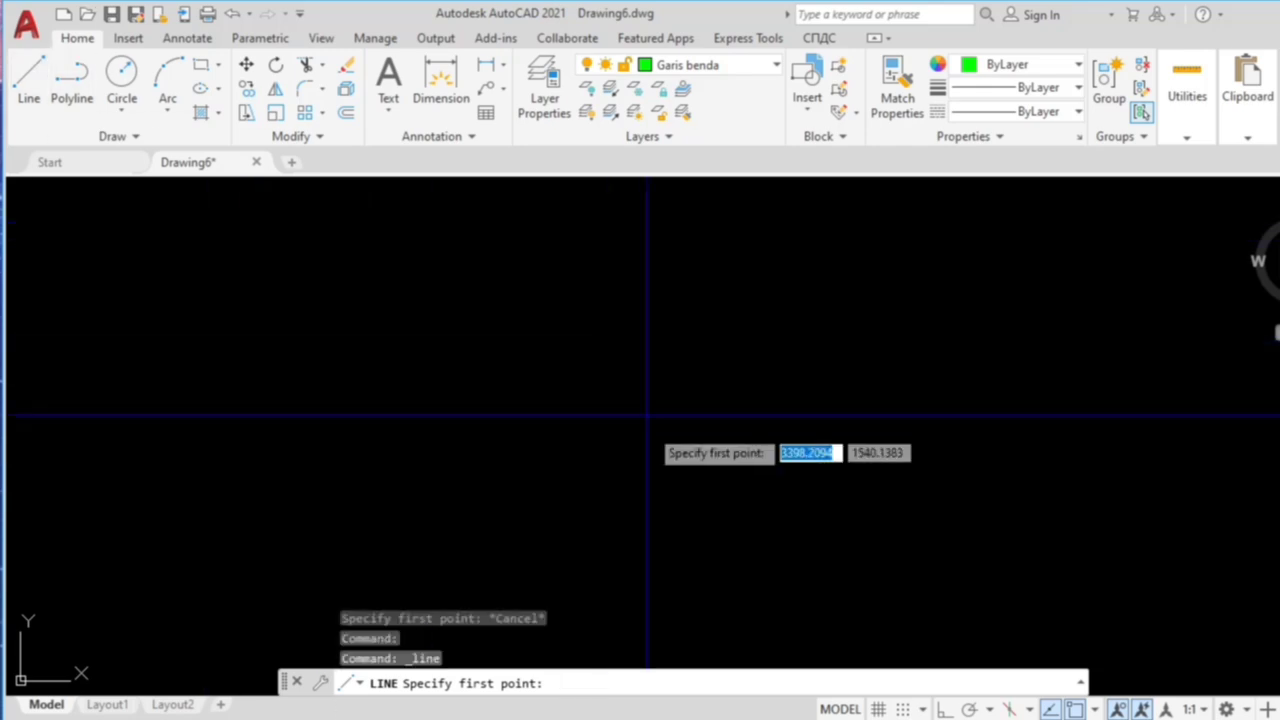
pyautogui.click(579, 460)
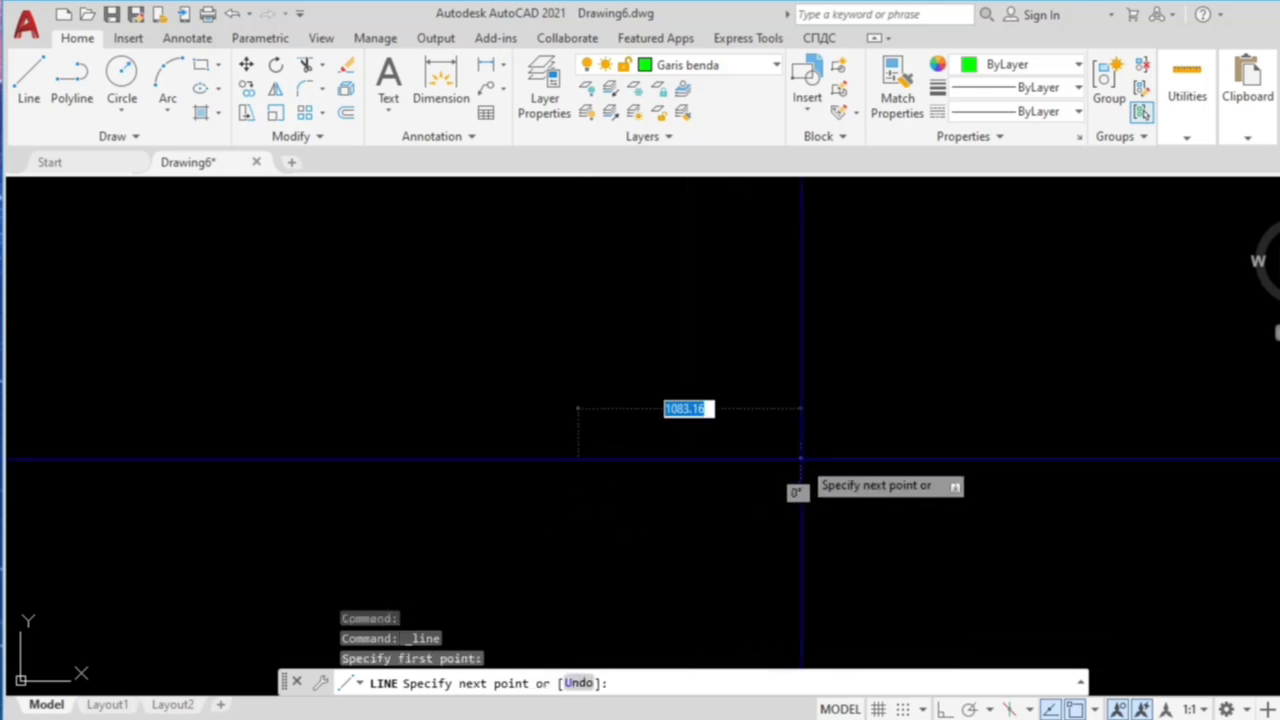
pyautogui.write('100')
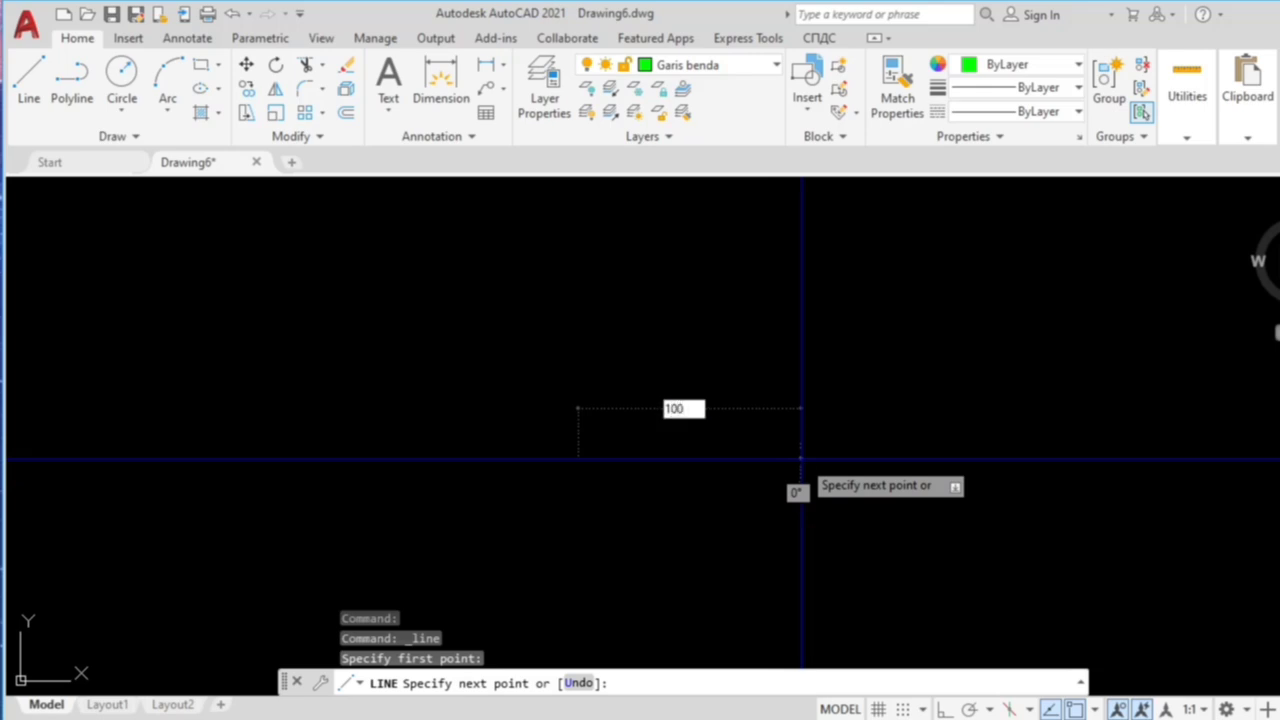
pyautogui.press('Tab')
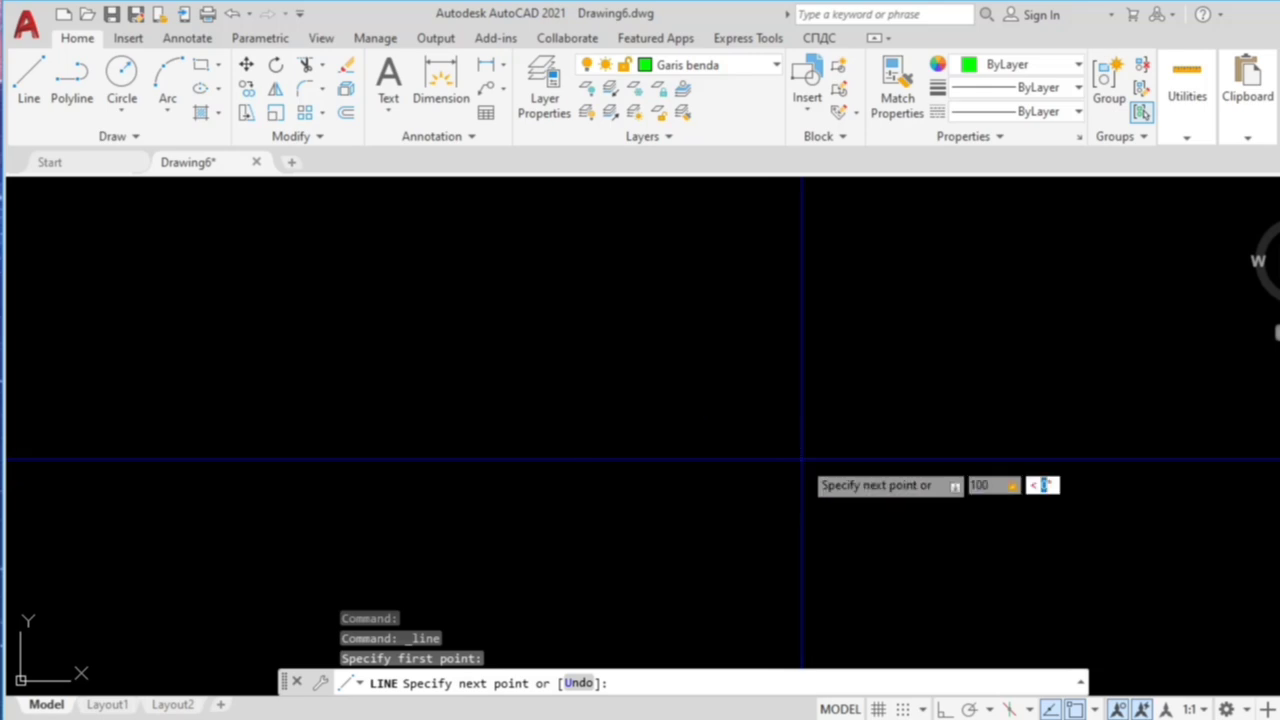
pyautogui.write('10')
pyautogui.press('Return')
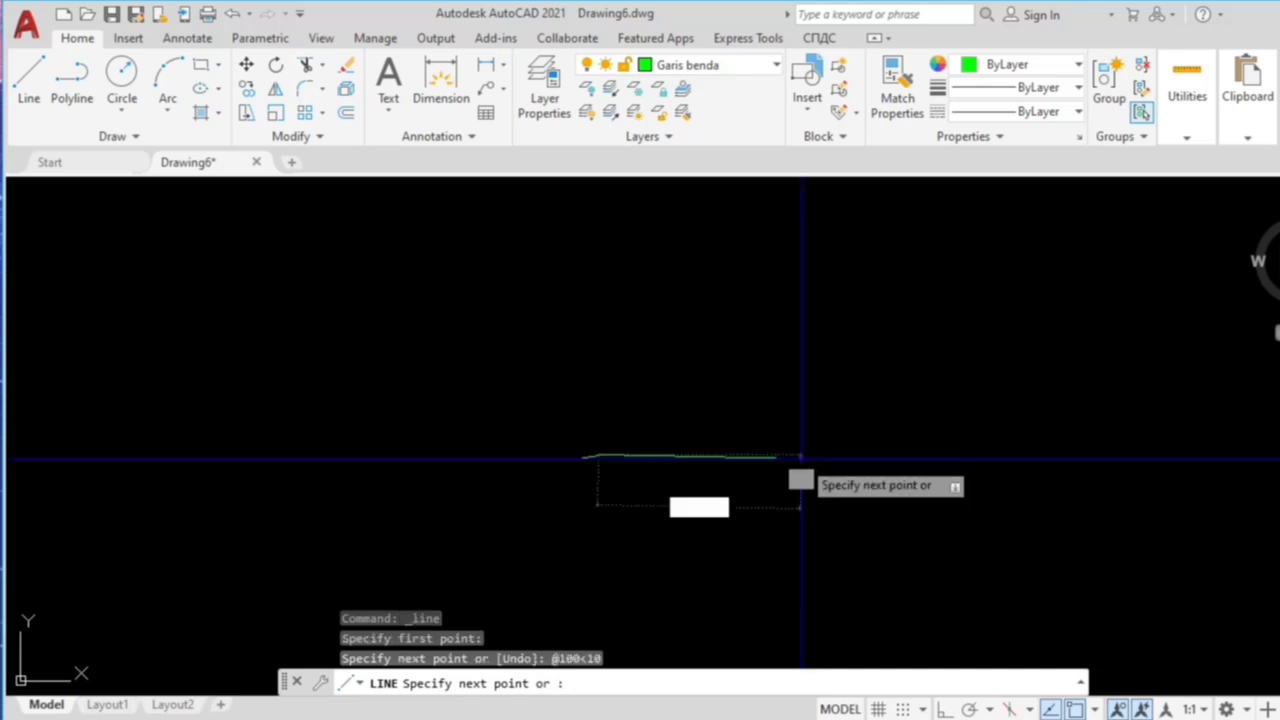
pyautogui.press('Escape')
pyautogui.scroll(6, 590, 465)
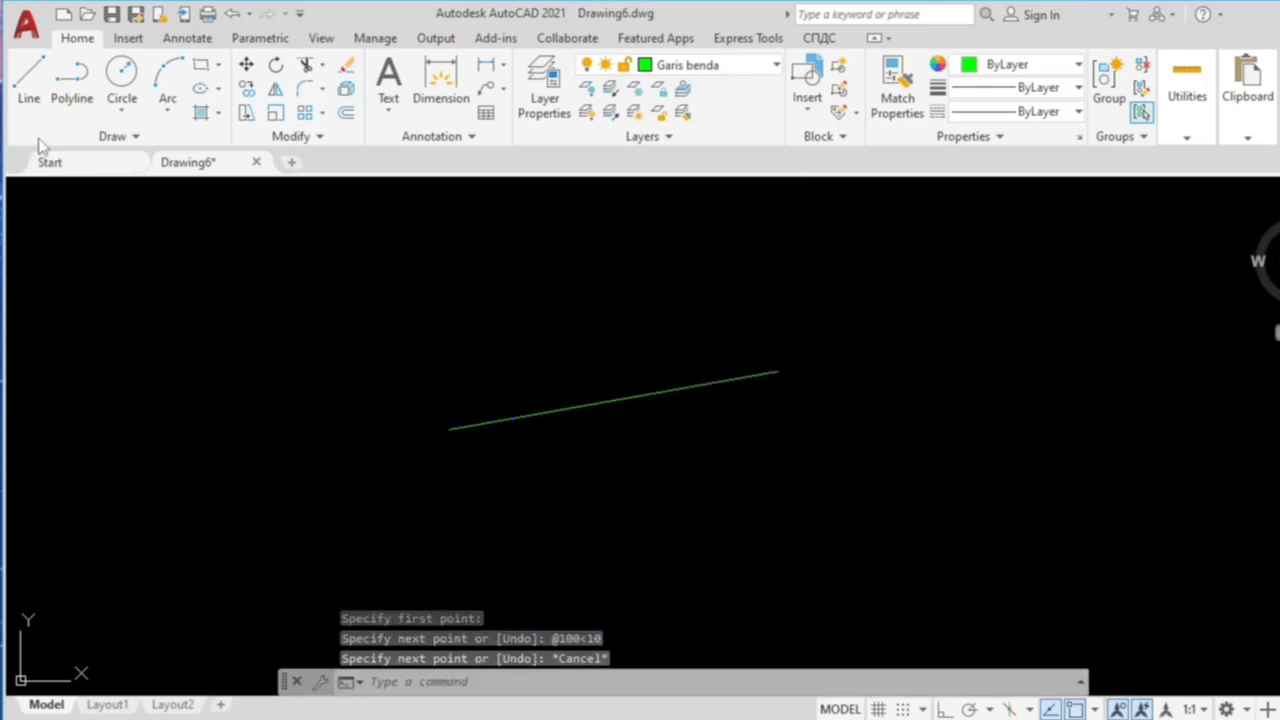
# Step: Draw a horizontal line about 26 mm long to the right from the sloped line's lower endpoint
pyautogui.click(28, 80)
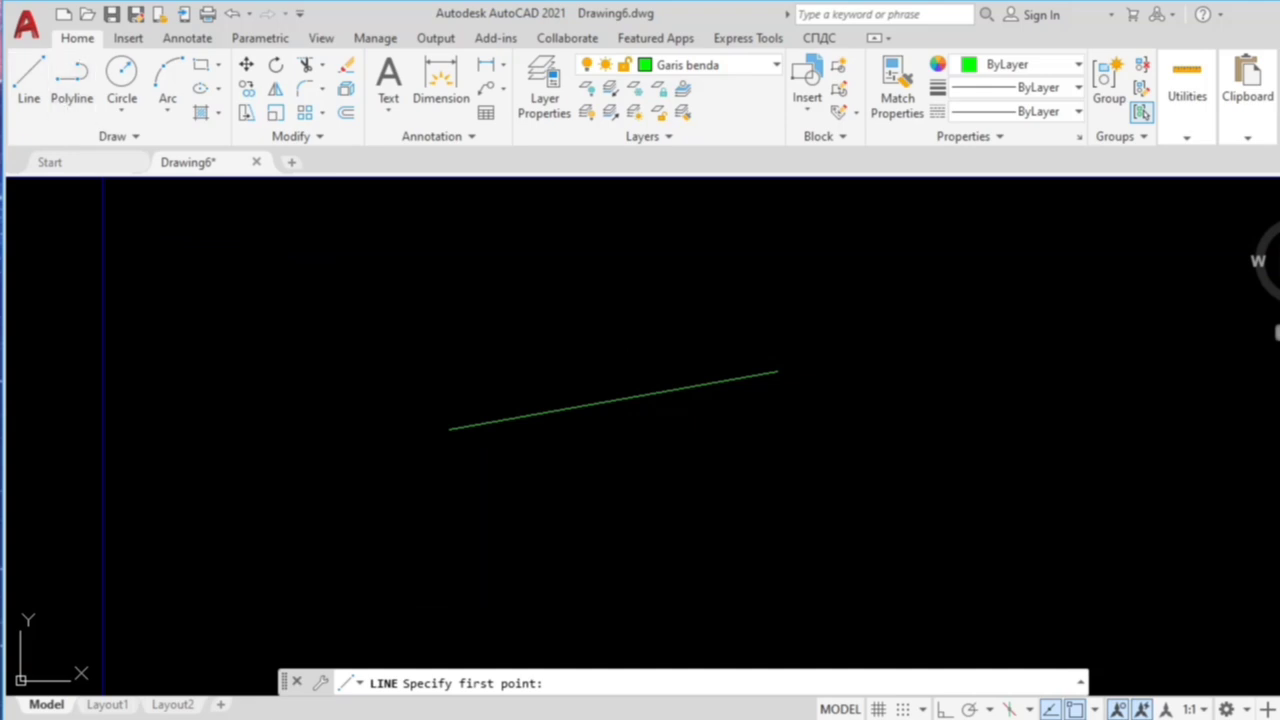
pyautogui.click(449, 429)
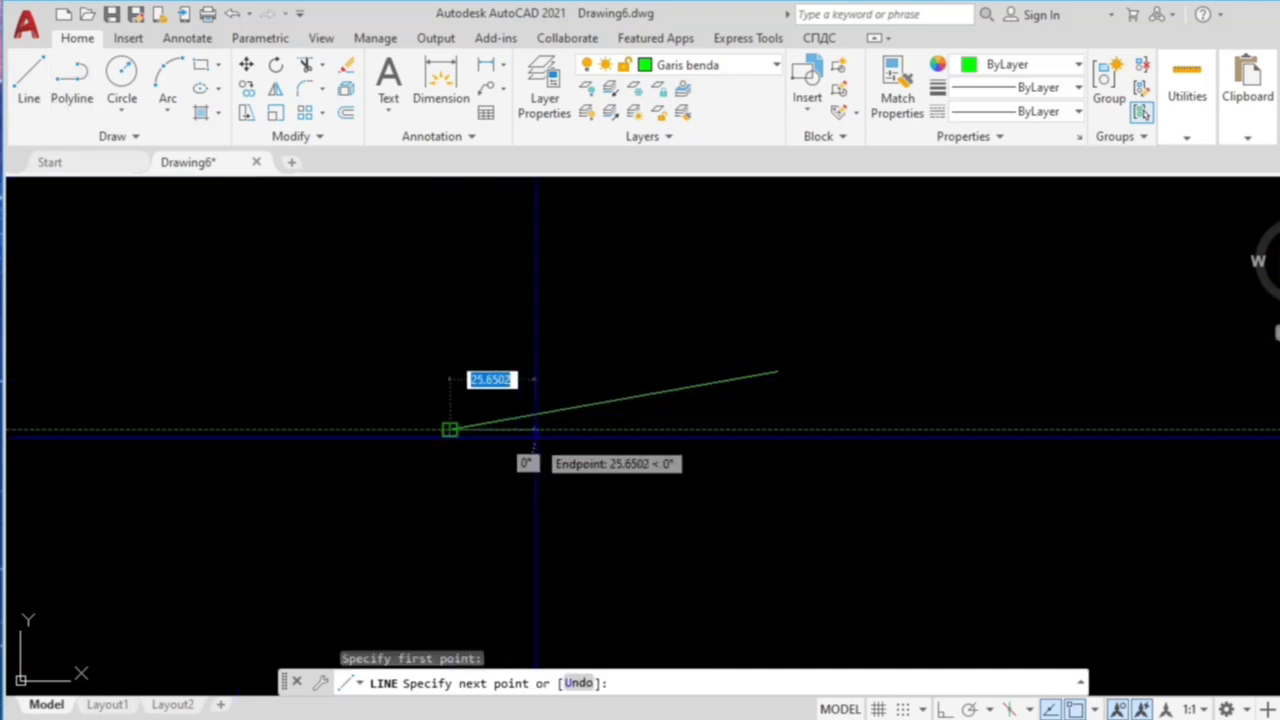
pyautogui.press('Escape')
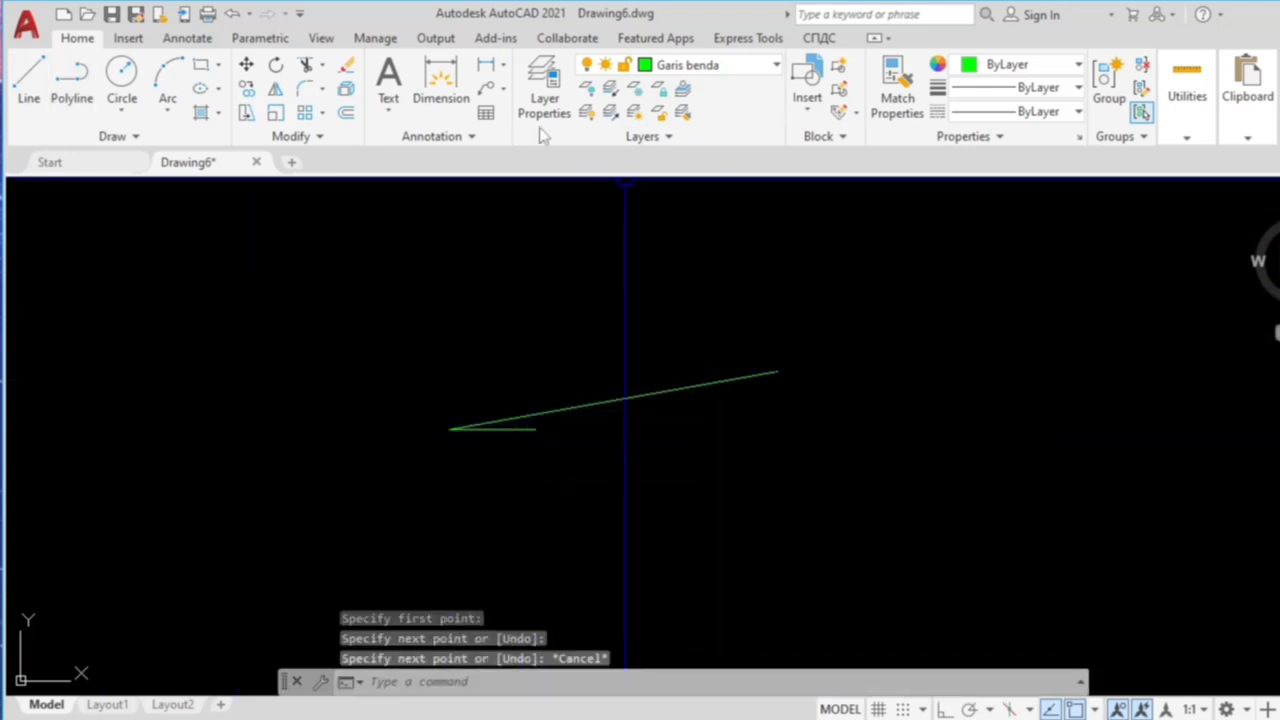
# Step: Add an angular dimension between the sloped line and the horizontal line, placed beyond the horizontal line's free end
pyautogui.click(502, 65)
pyautogui.click(530, 178)
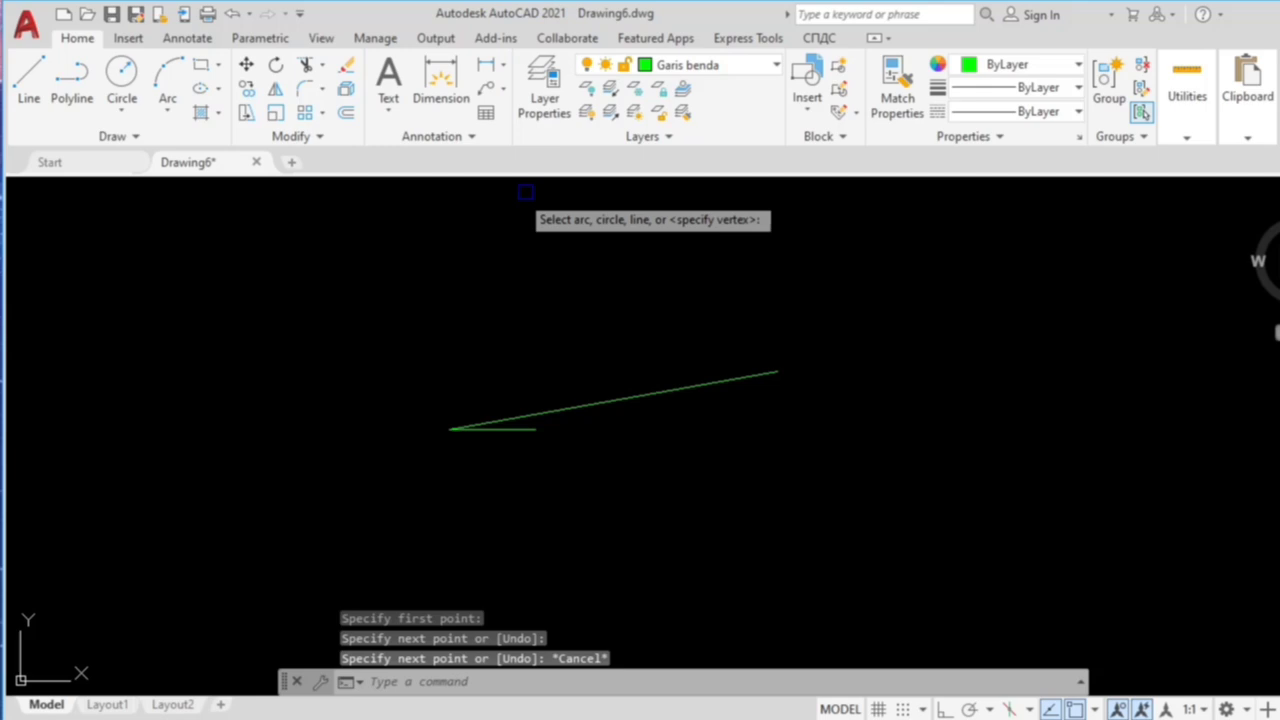
pyautogui.click(553, 410)
pyautogui.click(526, 429)
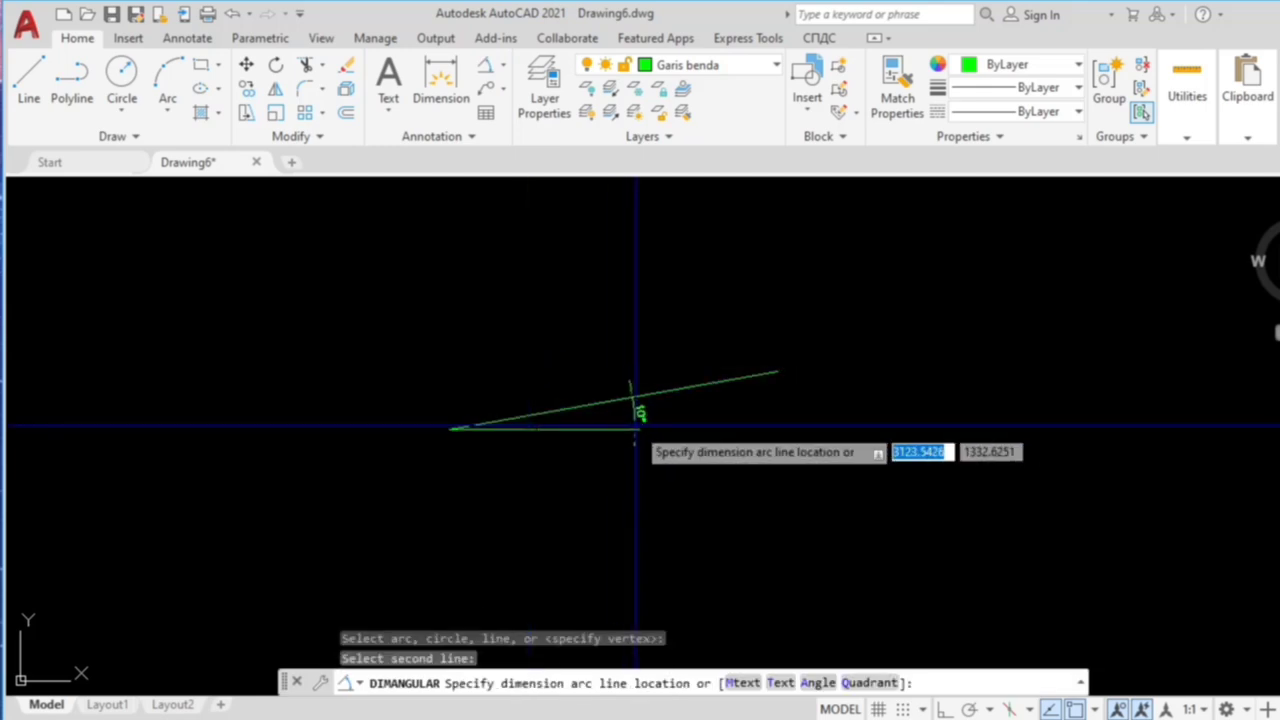
pyautogui.click(652, 424)
pyautogui.press('Escape')
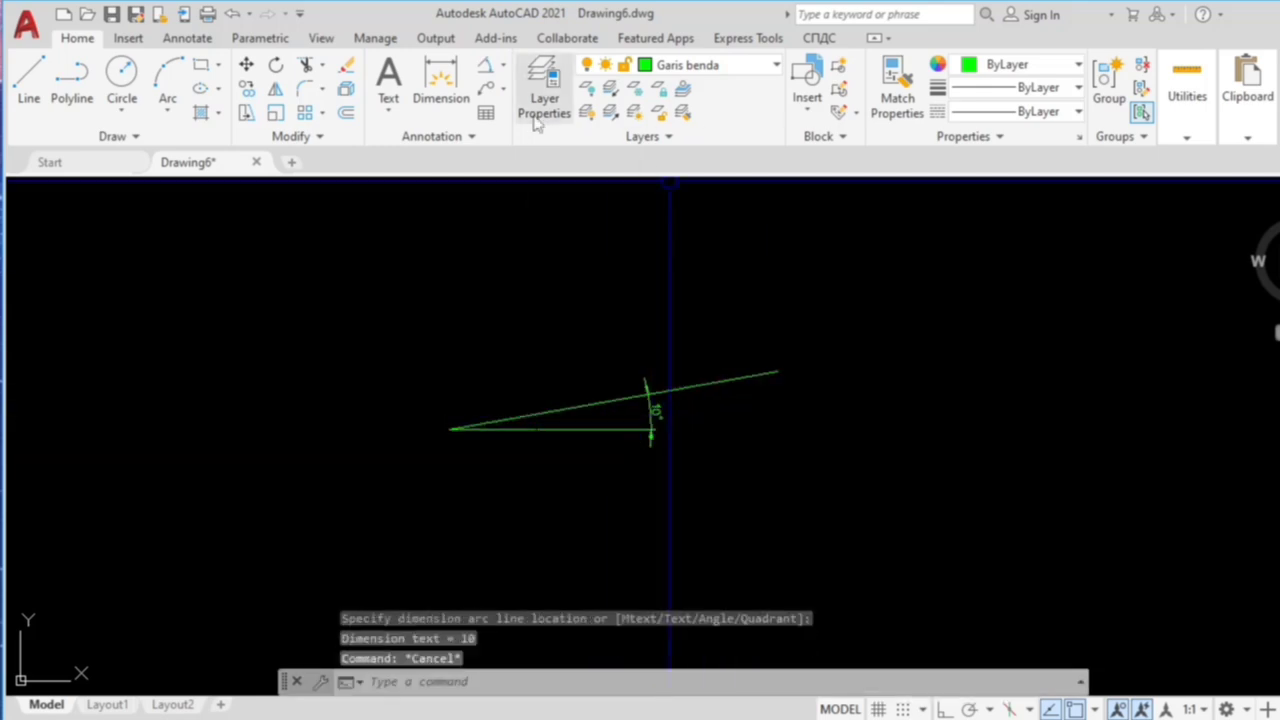
# Step: Add an aligned dimension to the sloped line between its two endpoints, placed above the line
pyautogui.click(503, 67)
pyautogui.click(530, 134)
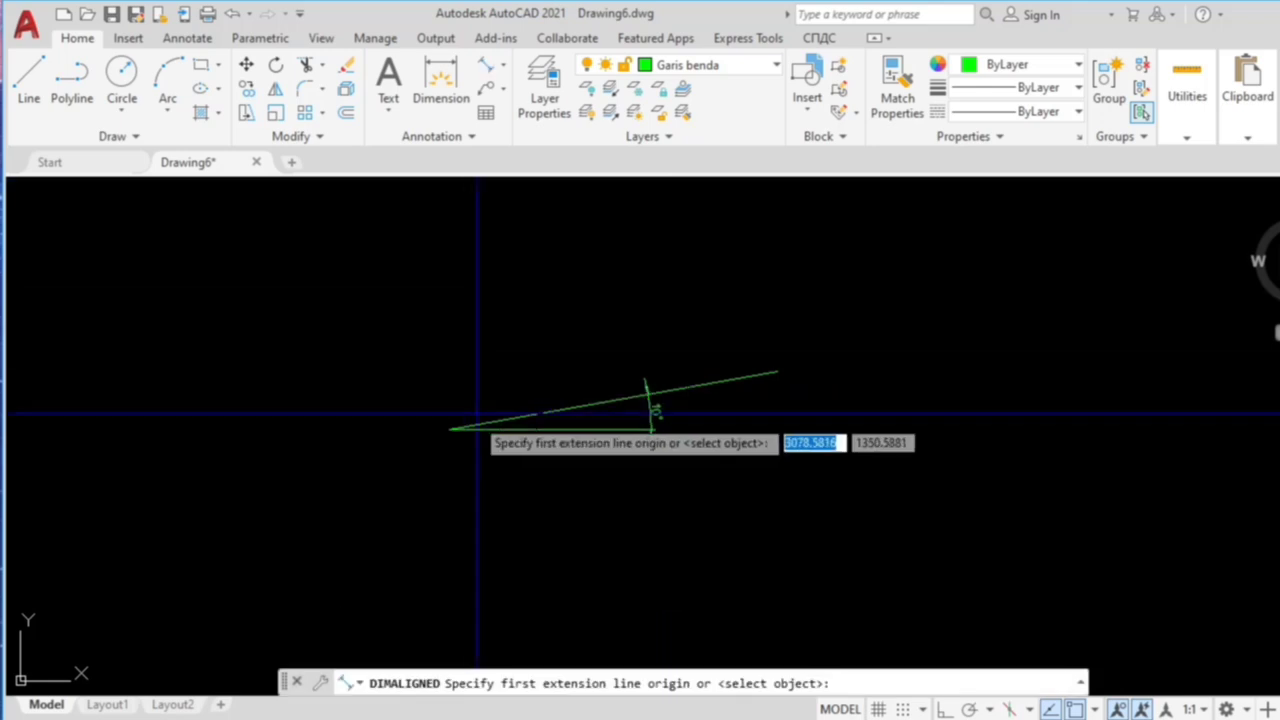
pyautogui.click(451, 428)
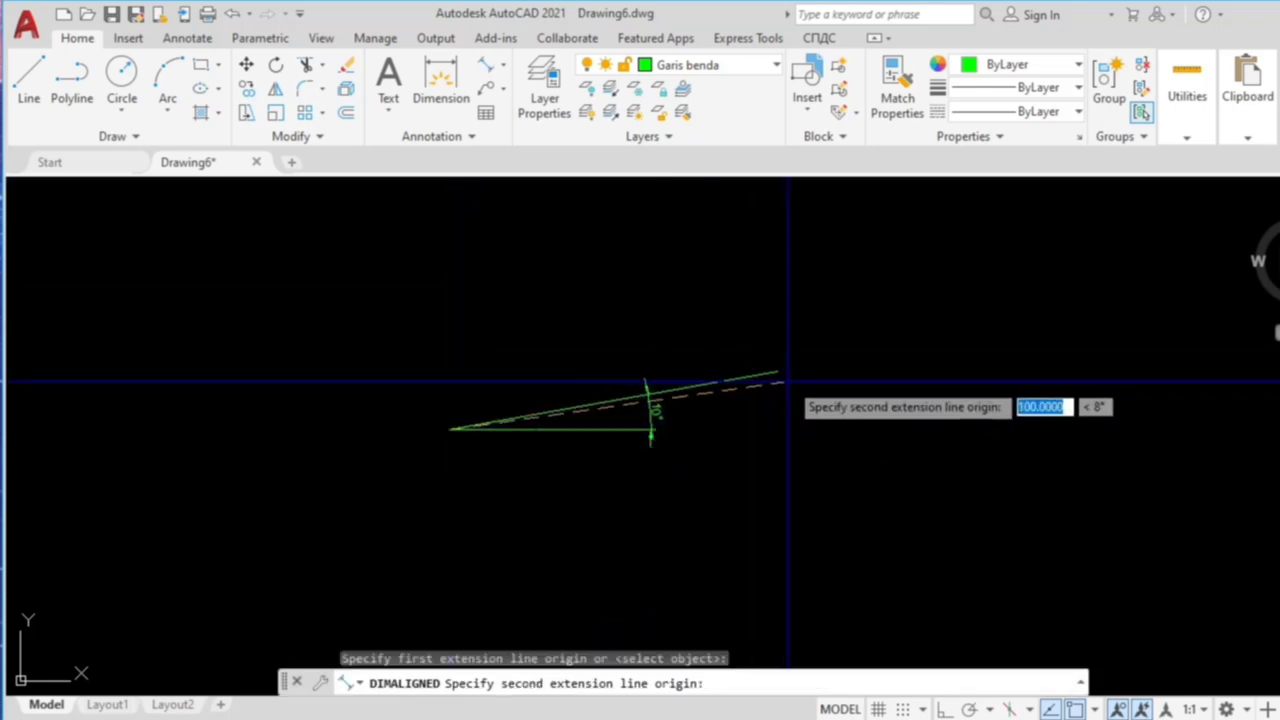
pyautogui.click(778, 371)
pyautogui.click(600, 350)
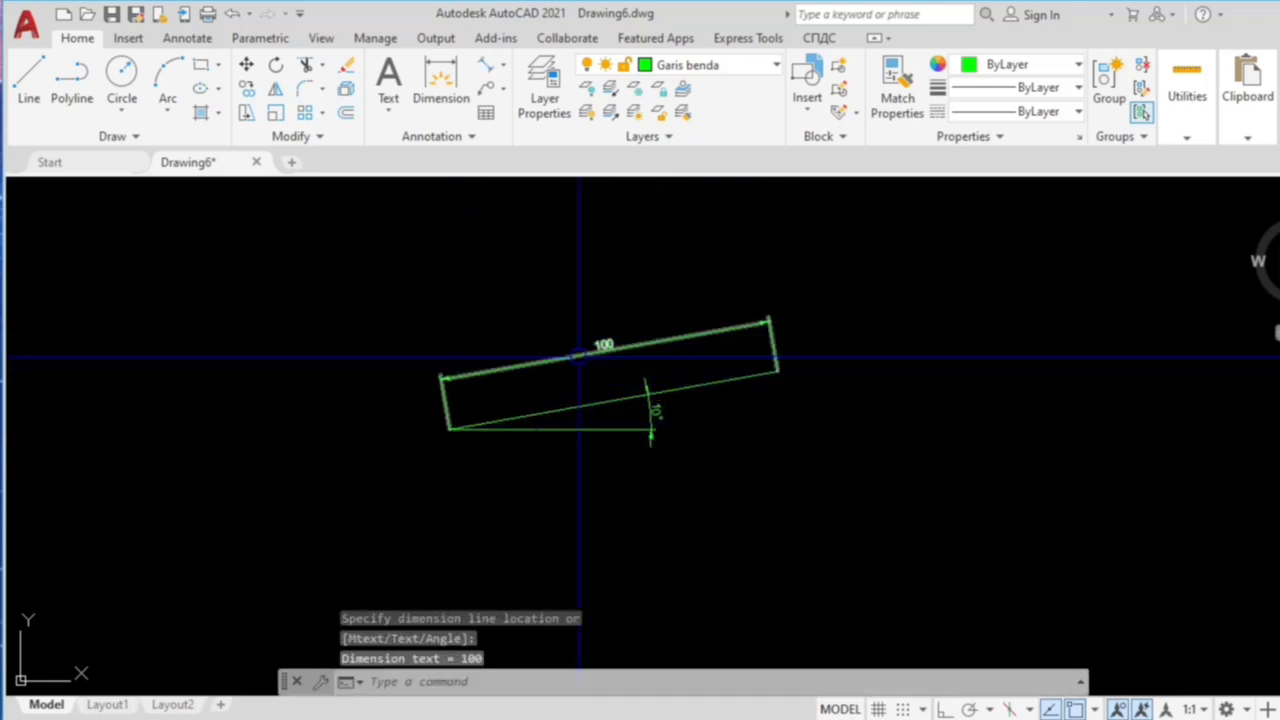
pyautogui.scroll(4, 601, 368)
pyautogui.scroll(-2, 601, 368)
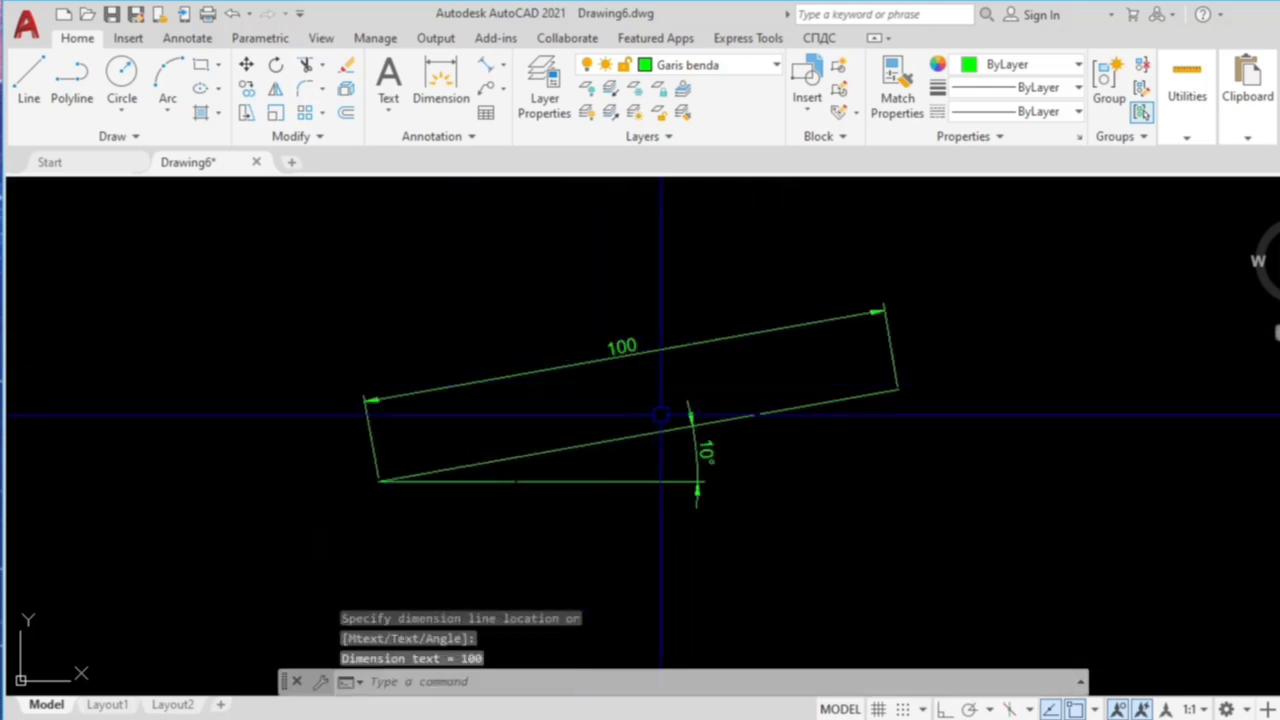
# Step: Erase both lines and both dimensions from the drawing area
pyautogui.click(880, 592)
pyautogui.click(548, 305)
pyautogui.press('Delete')
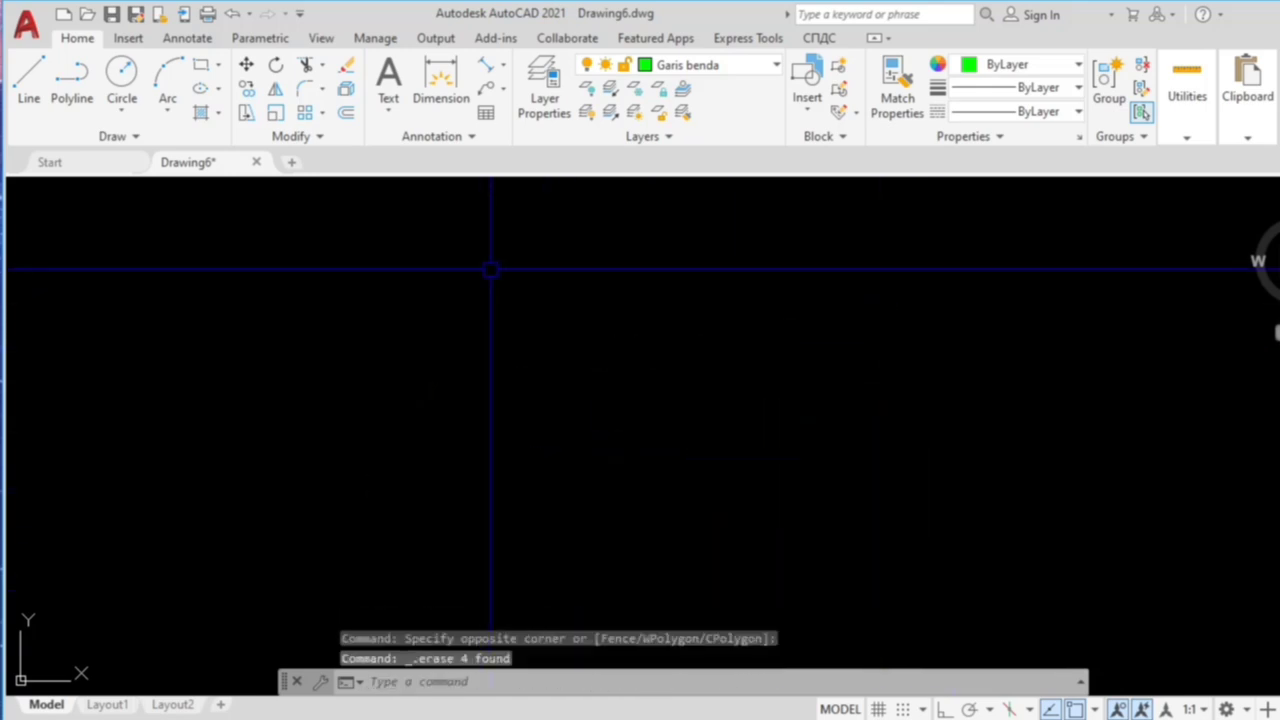
# Step: Draw an open three-segment zigzag polyline going up, down and up again, and select it as one object
pyautogui.click(72, 80)
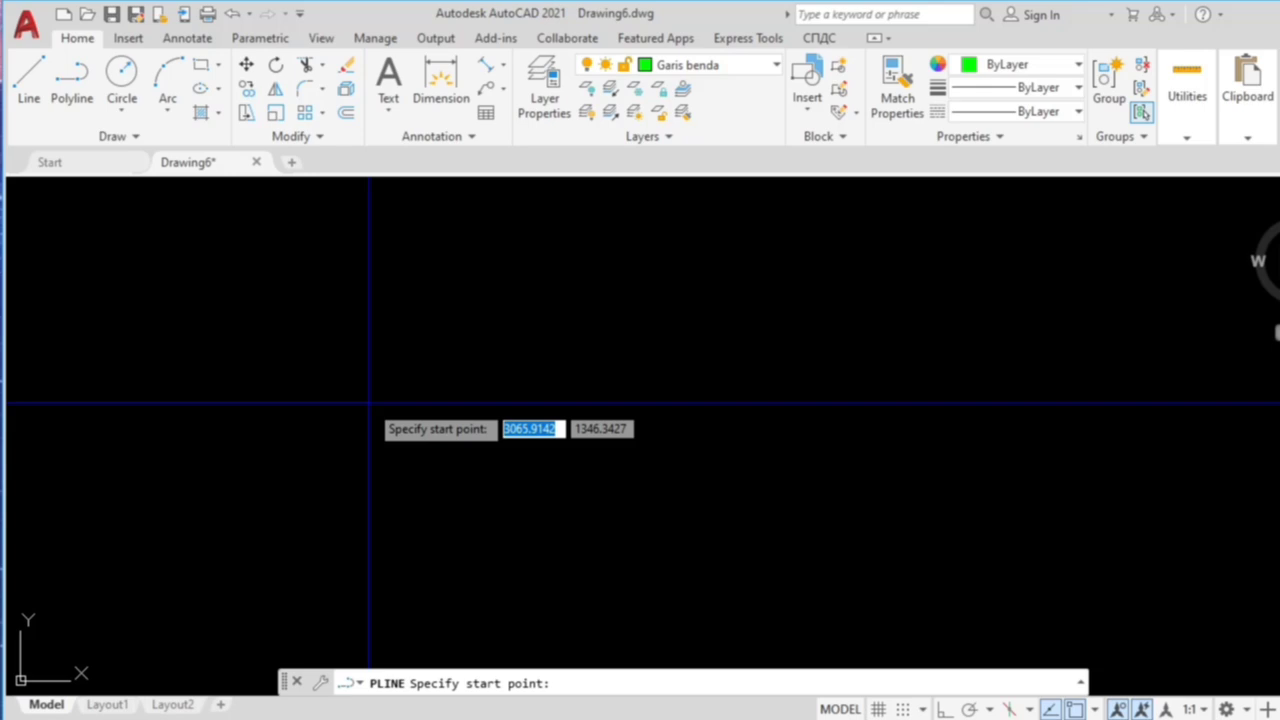
pyautogui.click(71, 80)
pyautogui.click(693, 467)
pyautogui.click(795, 348)
pyautogui.click(846, 487)
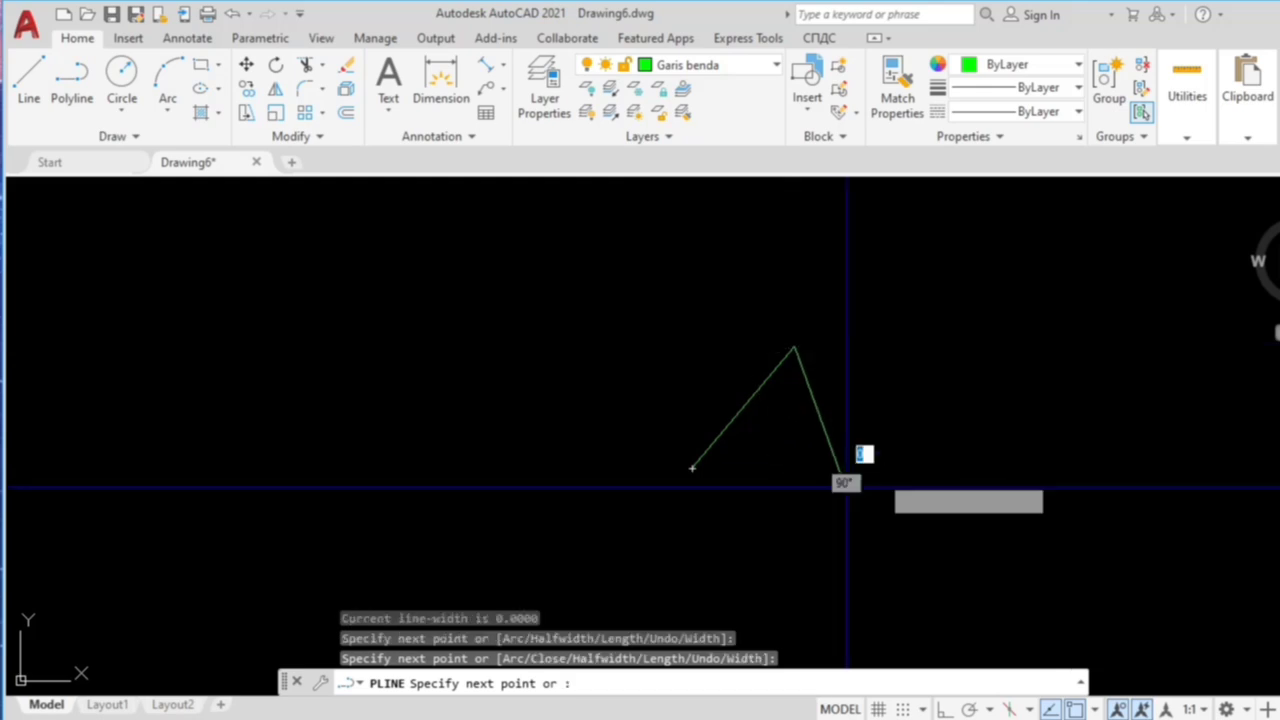
pyautogui.click(887, 401)
pyautogui.press('Escape')
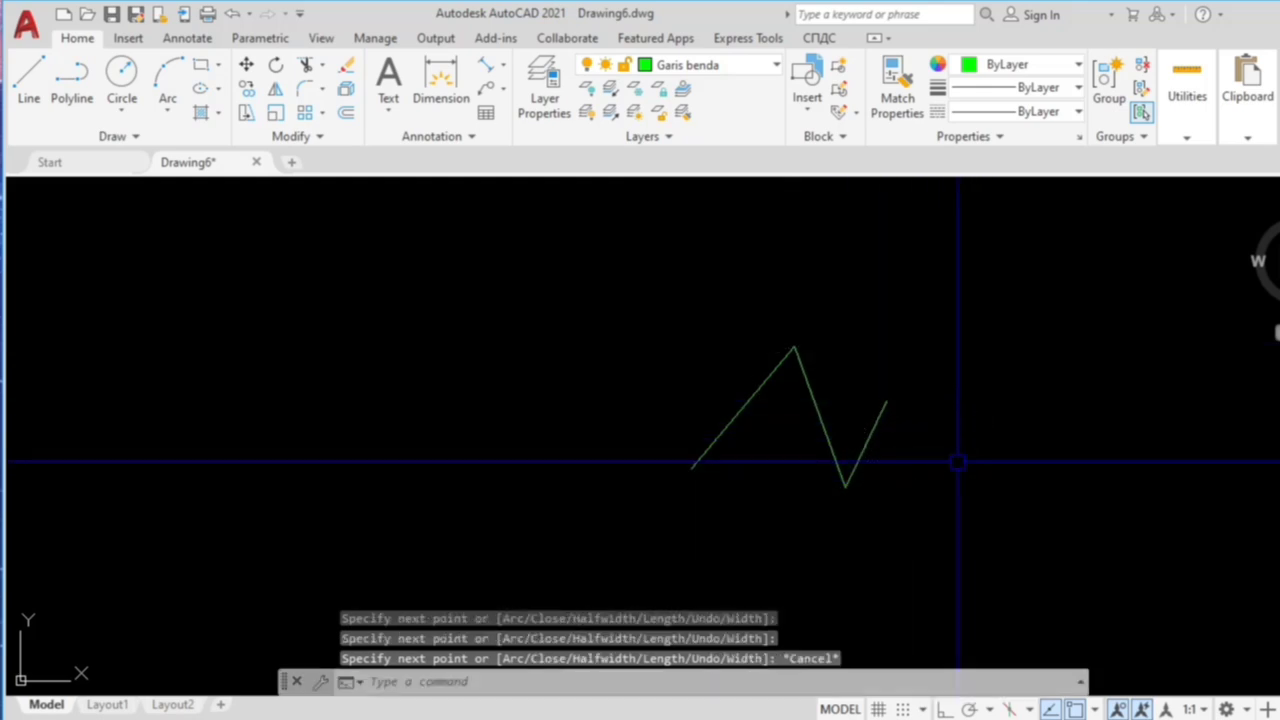
pyautogui.click(886, 401)
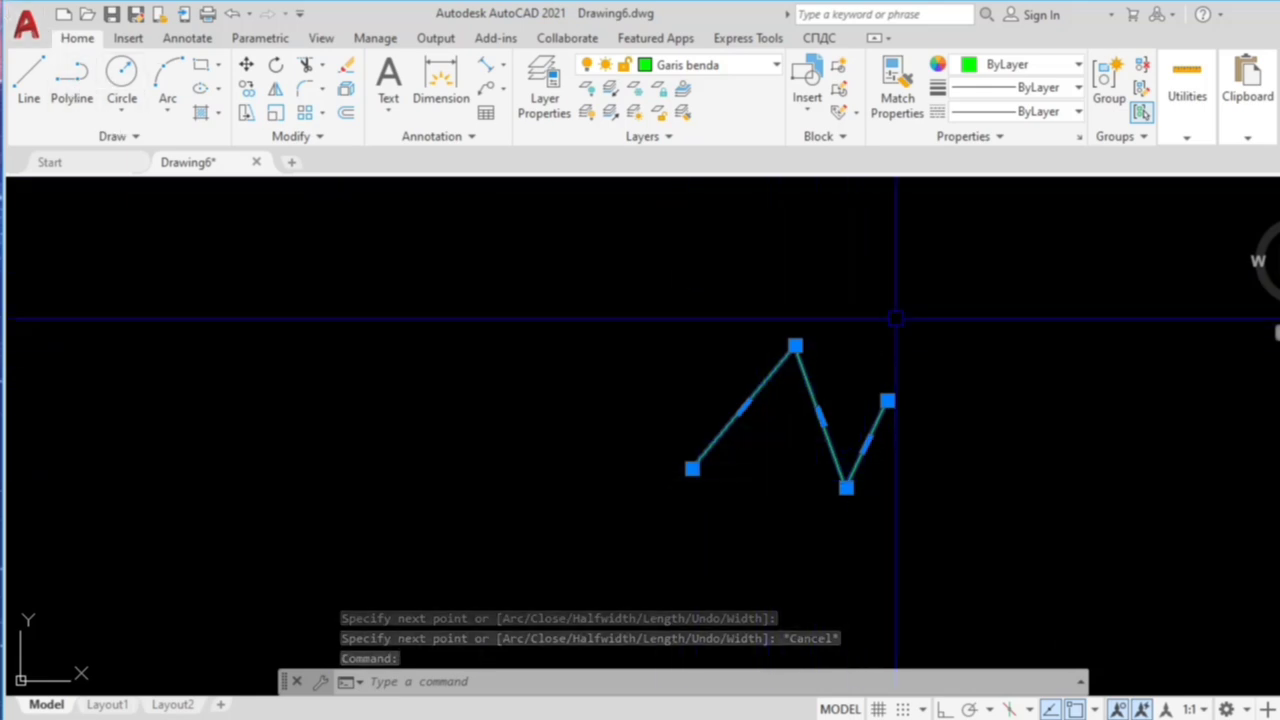
# Step: Draw a similar three-segment zigzag with the Line command to the left of the polyline
pyautogui.click(29, 80)
pyautogui.click(495, 371)
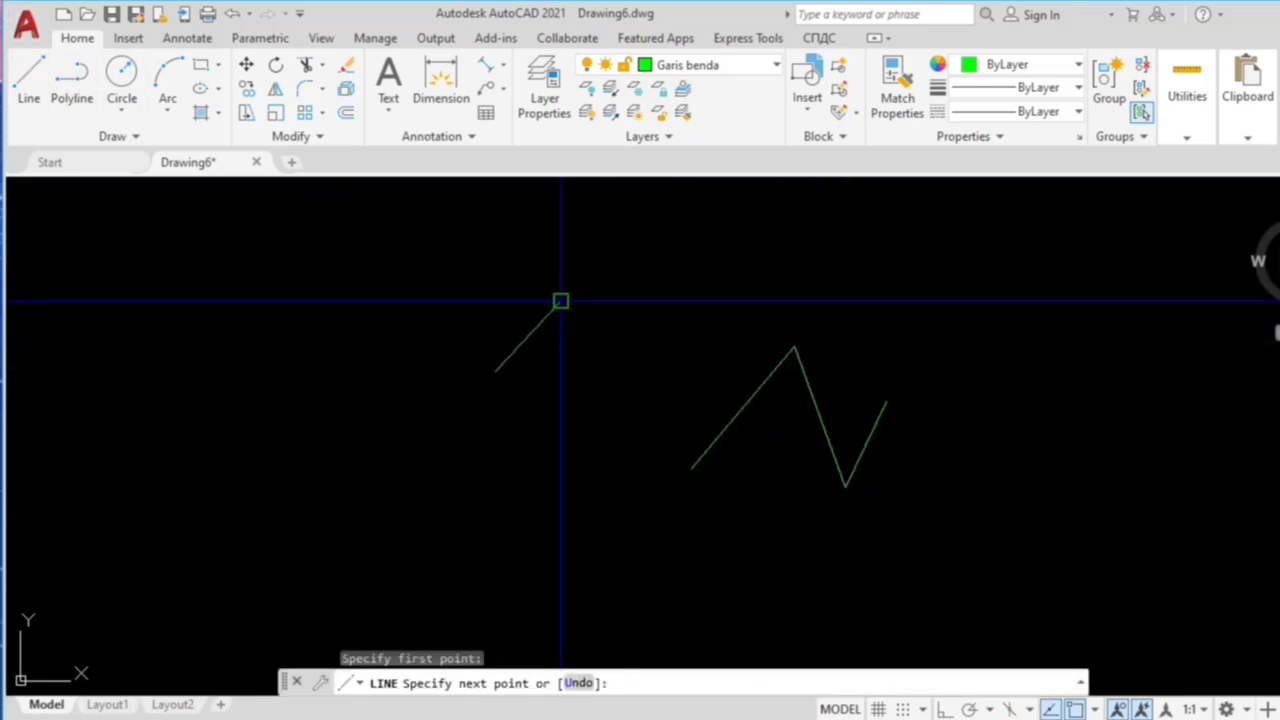
pyautogui.click(560, 301)
pyautogui.click(620, 381)
pyautogui.click(668, 325)
pyautogui.press('Escape')
# Step: Select the three segments of the line zigzag one by one to check whether they are separate objects
pyautogui.click(609, 366)
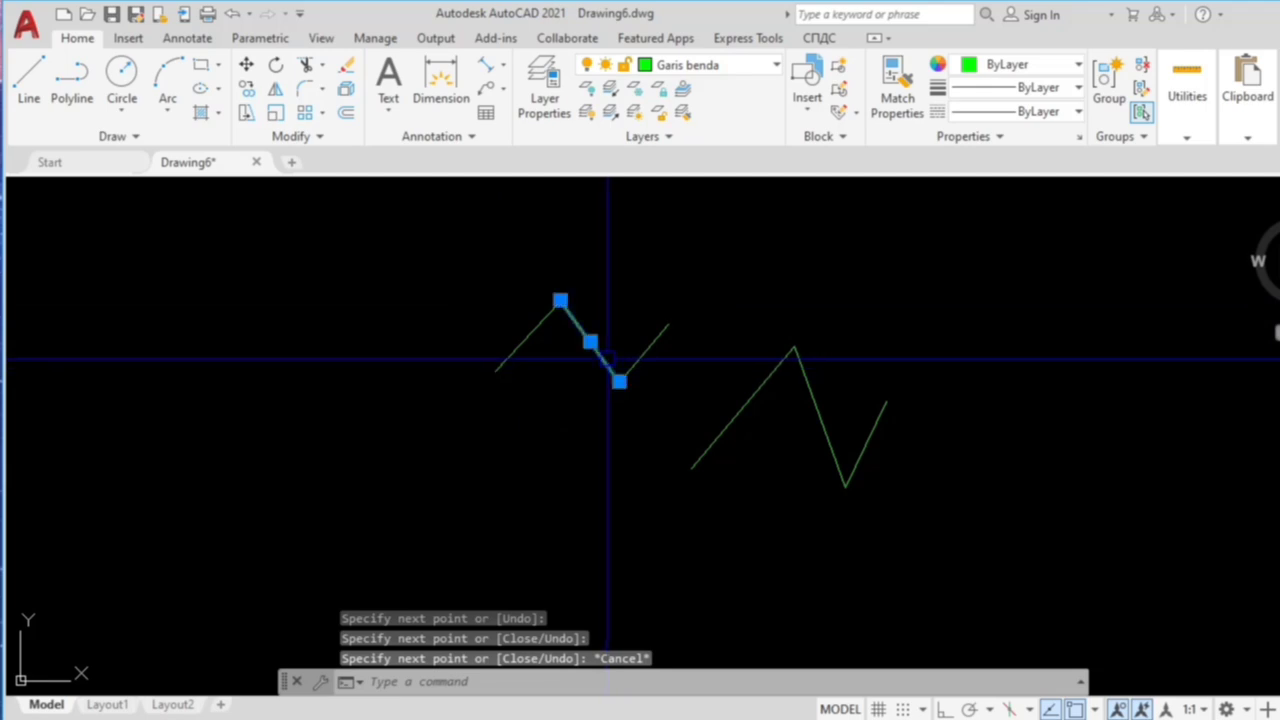
pyautogui.click(543, 320)
pyautogui.click(657, 337)
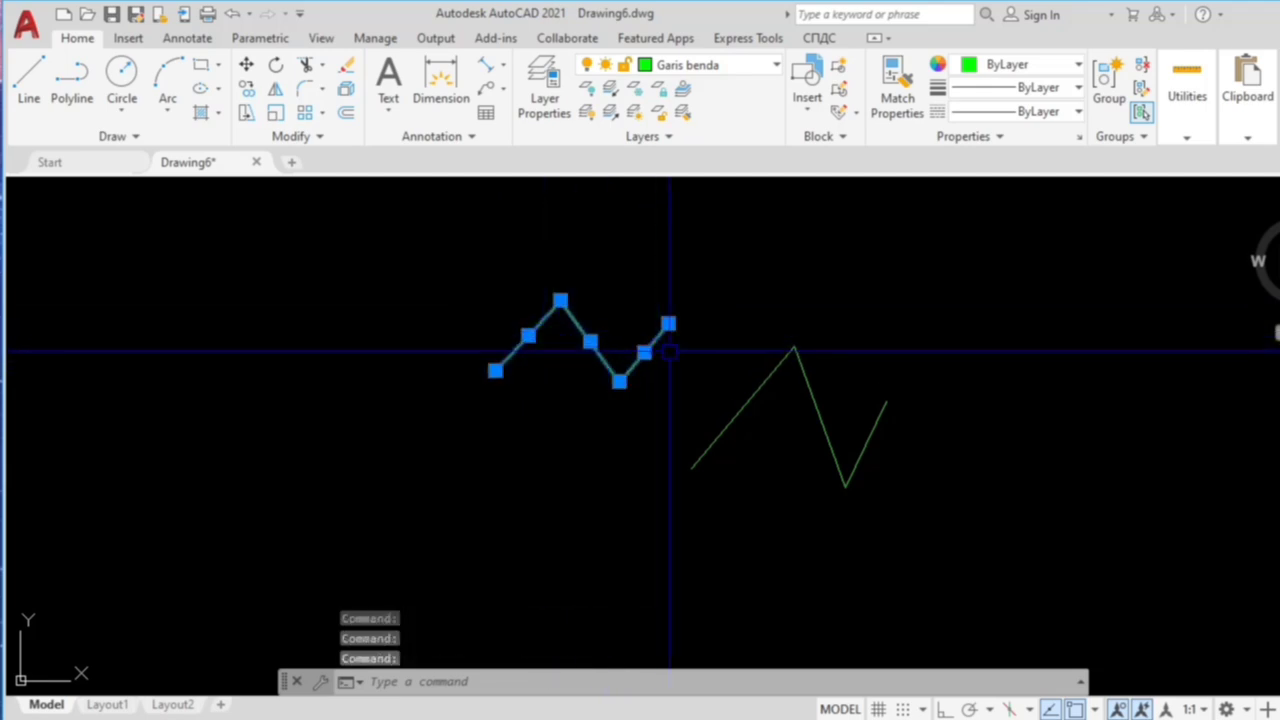
pyautogui.press('Escape')
# Step: Erase the three-line zigzag and the polyline zigzag
pyautogui.click(702, 385)
pyautogui.click(500, 286)
pyautogui.press('Delete')
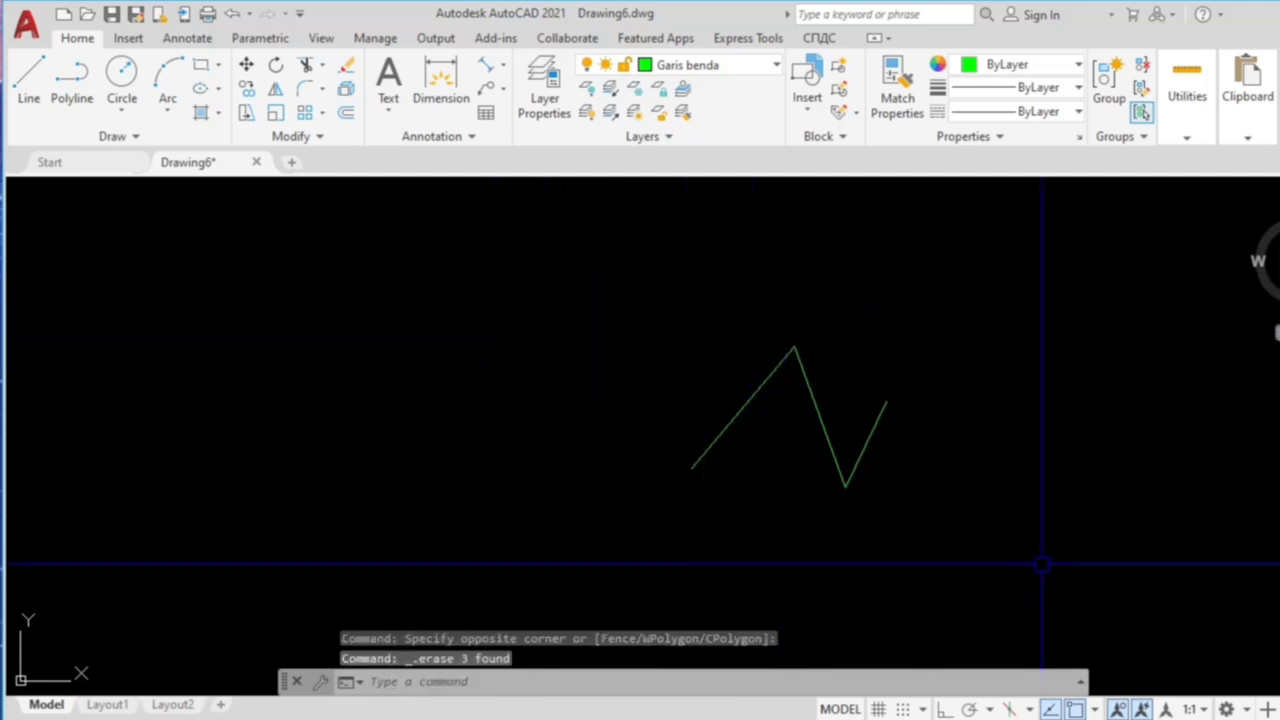
pyautogui.click(1040, 562)
pyautogui.click(540, 296)
pyautogui.press('Delete')
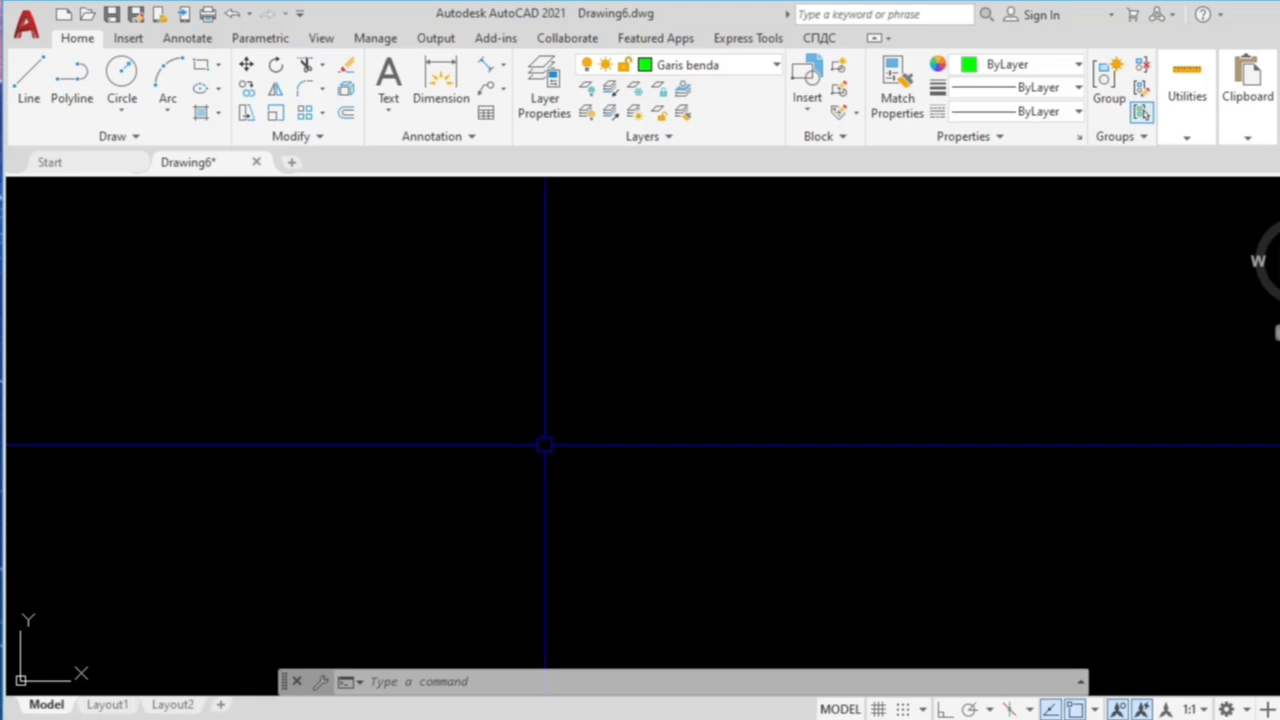
# Step: Start a polyline in the empty drawing area with a first segment 100 mm long at 0 degrees
pyautogui.click(68, 84)
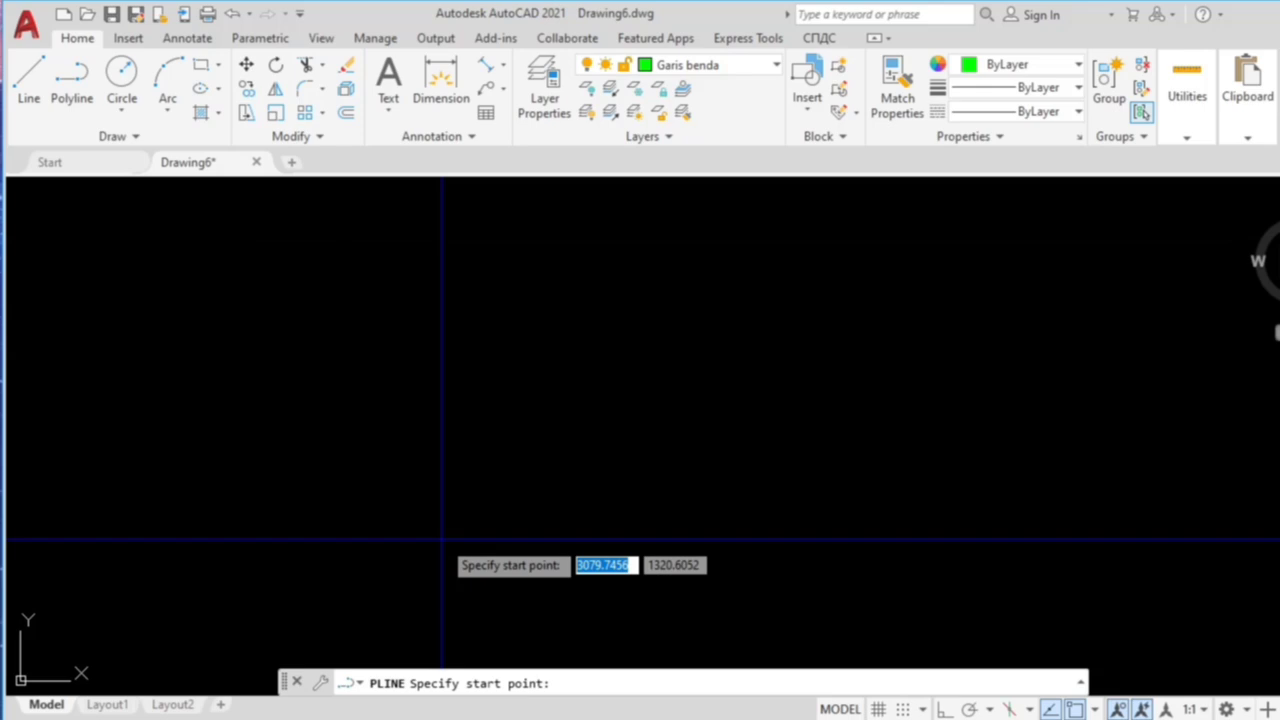
pyautogui.click(66, 90)
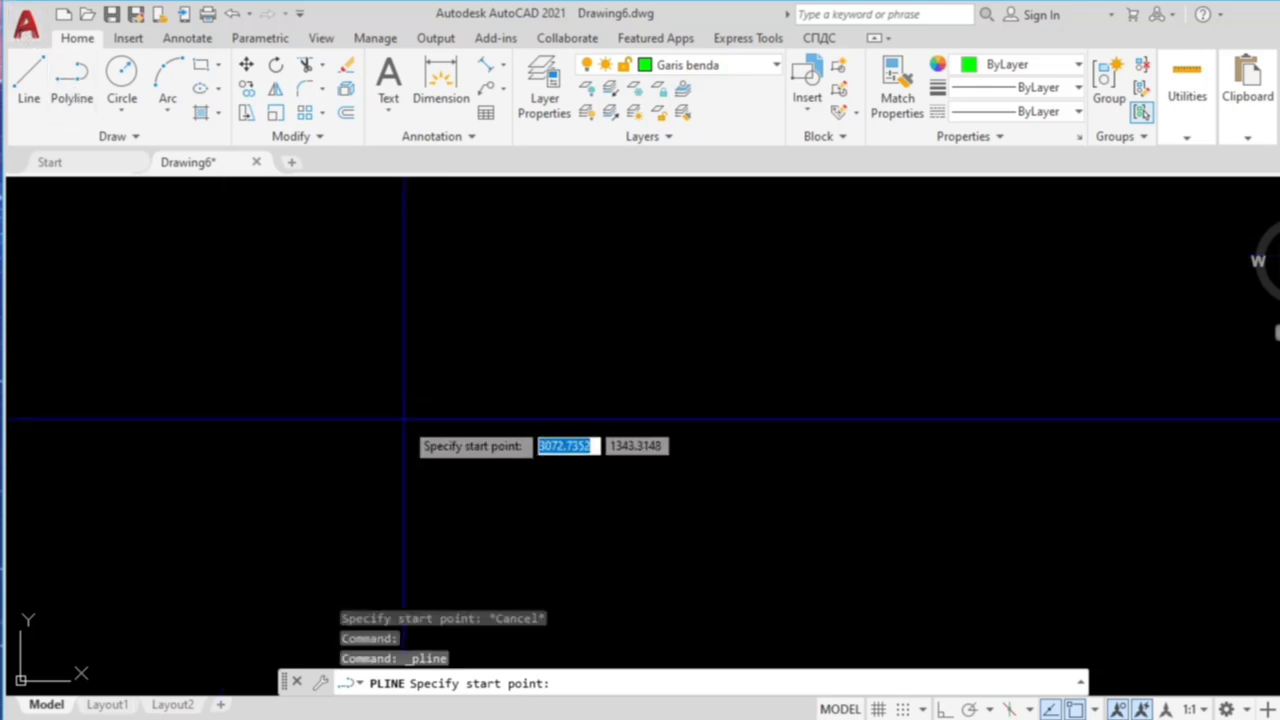
pyautogui.click(350, 441)
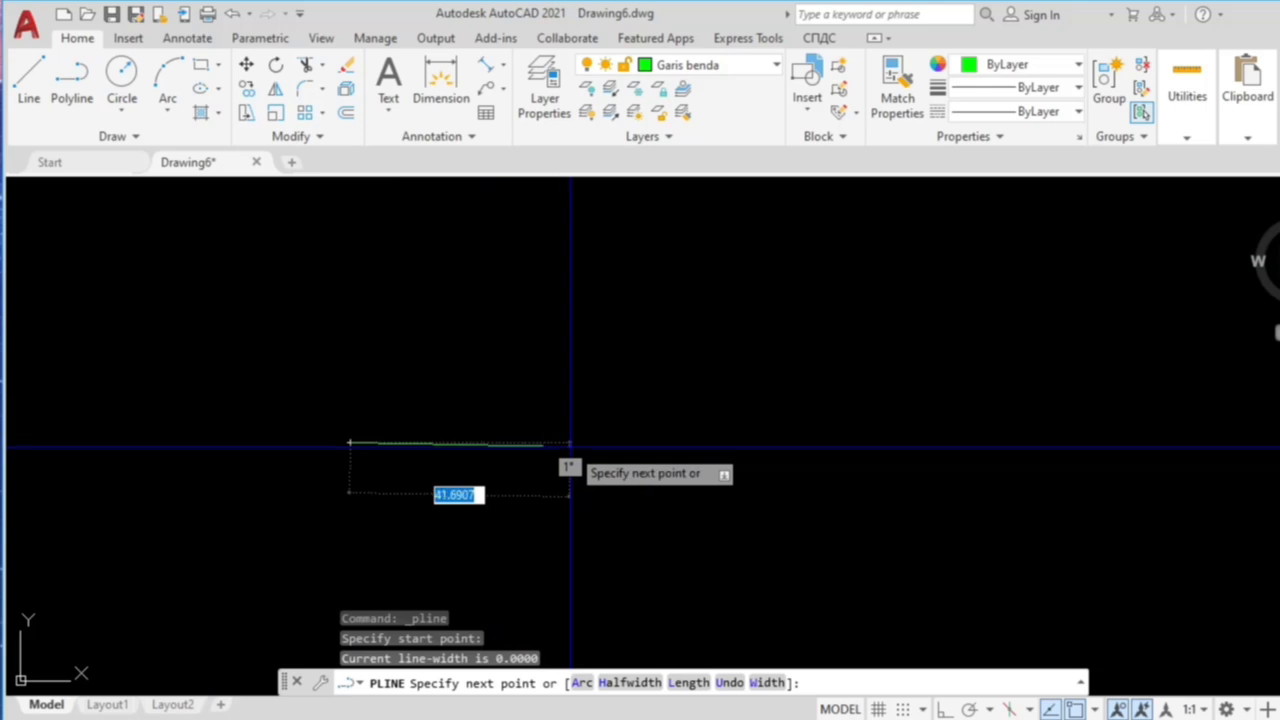
pyautogui.write('100')
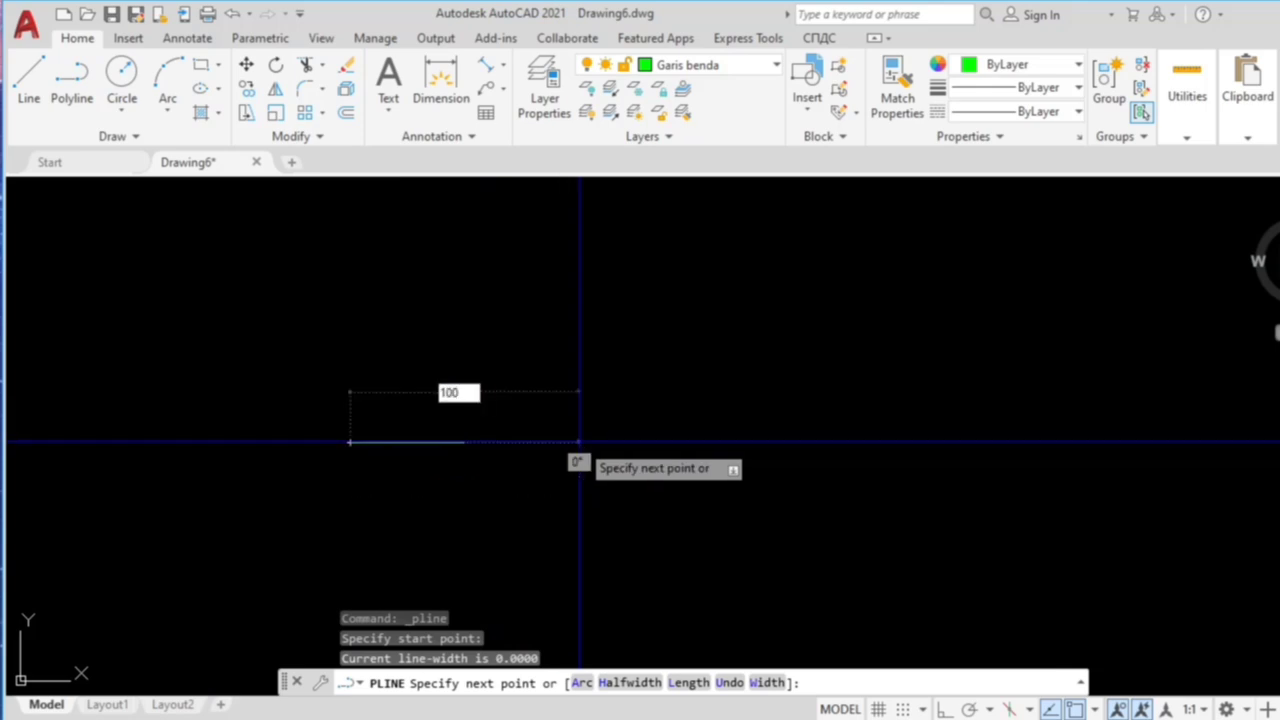
pyautogui.press('Tab')
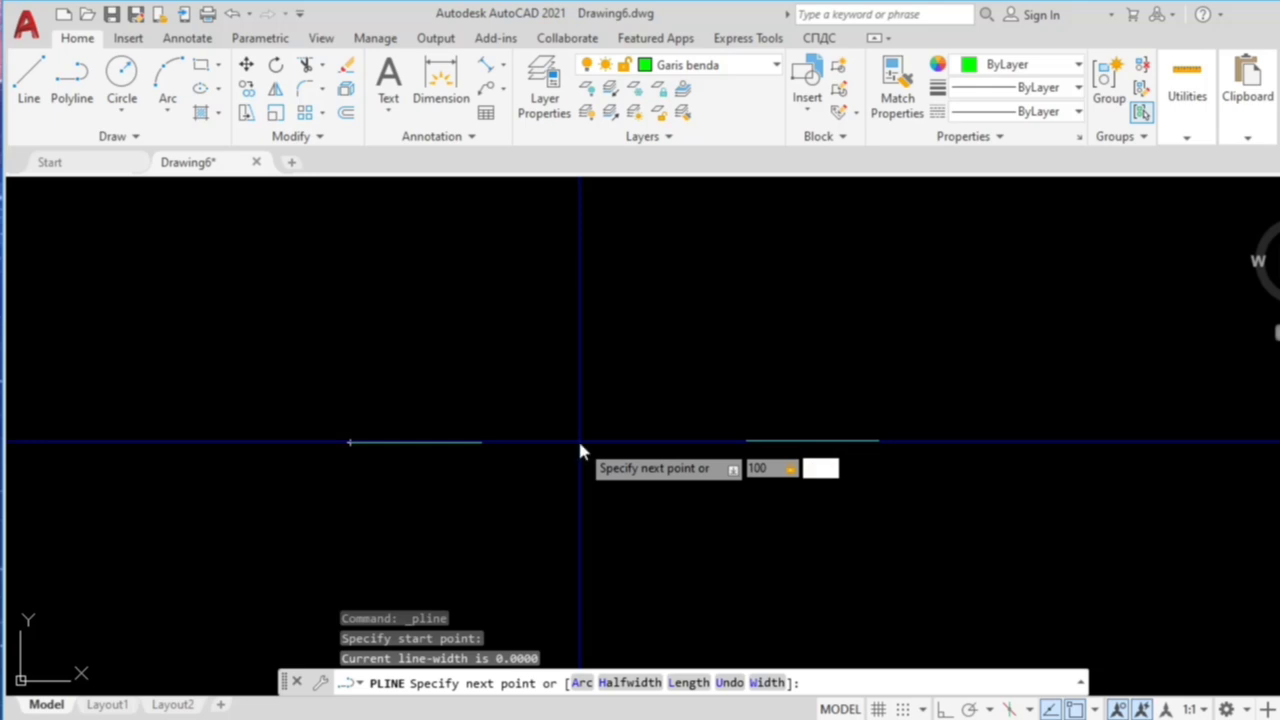
pyautogui.press('Return')
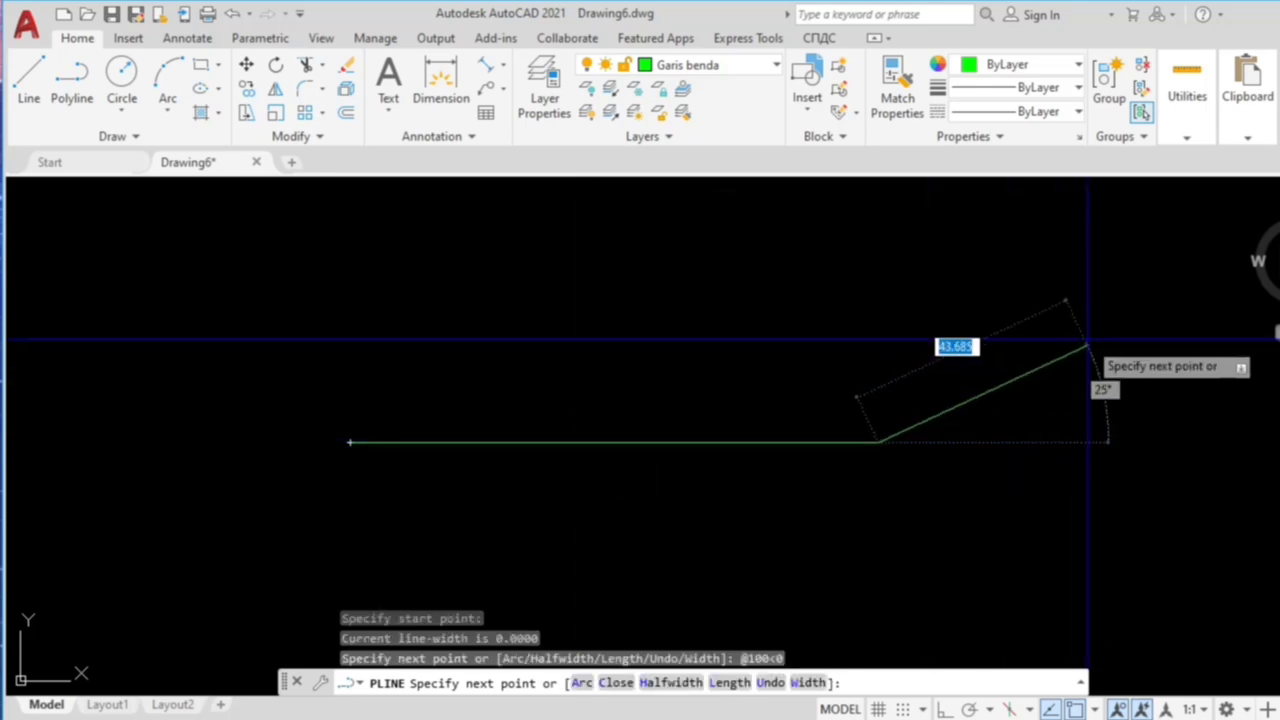
# Step: Continue the polyline with a second segment 100 mm long at 20 degrees and end it there
pyautogui.write('100')
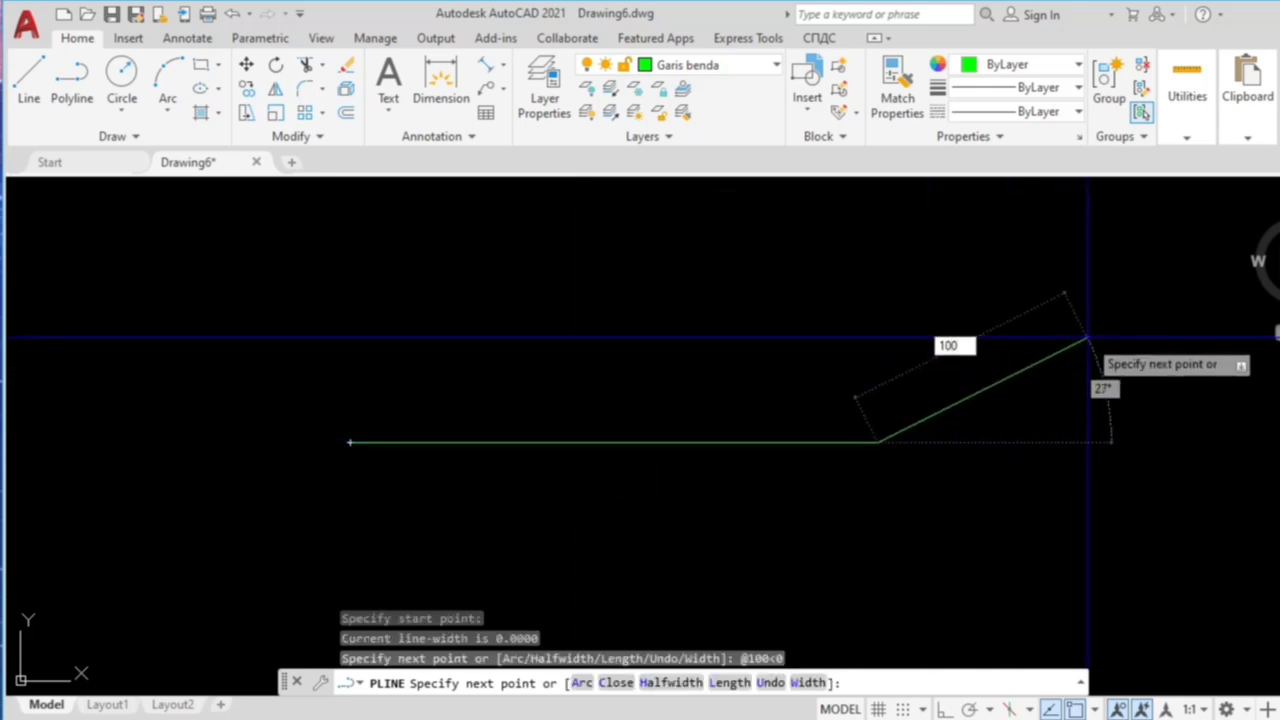
pyautogui.write('<')
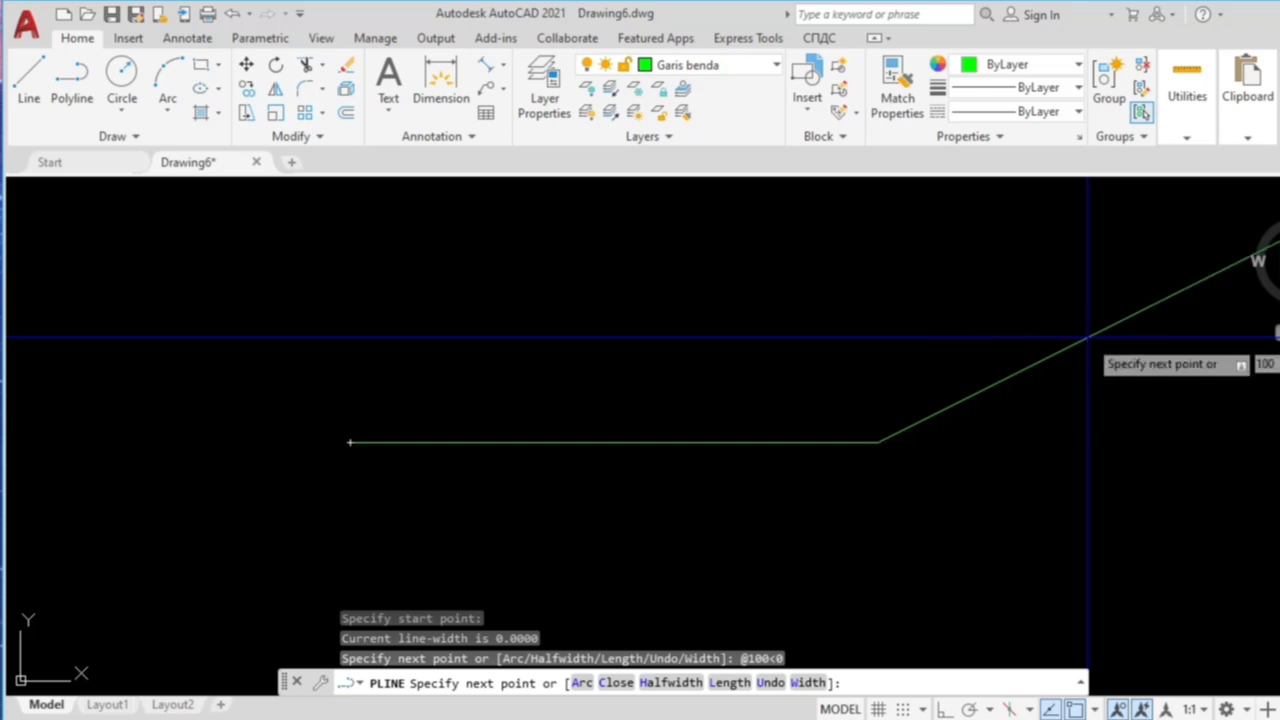
pyautogui.write('20')
pyautogui.press('Return')
pyautogui.press('Escape')
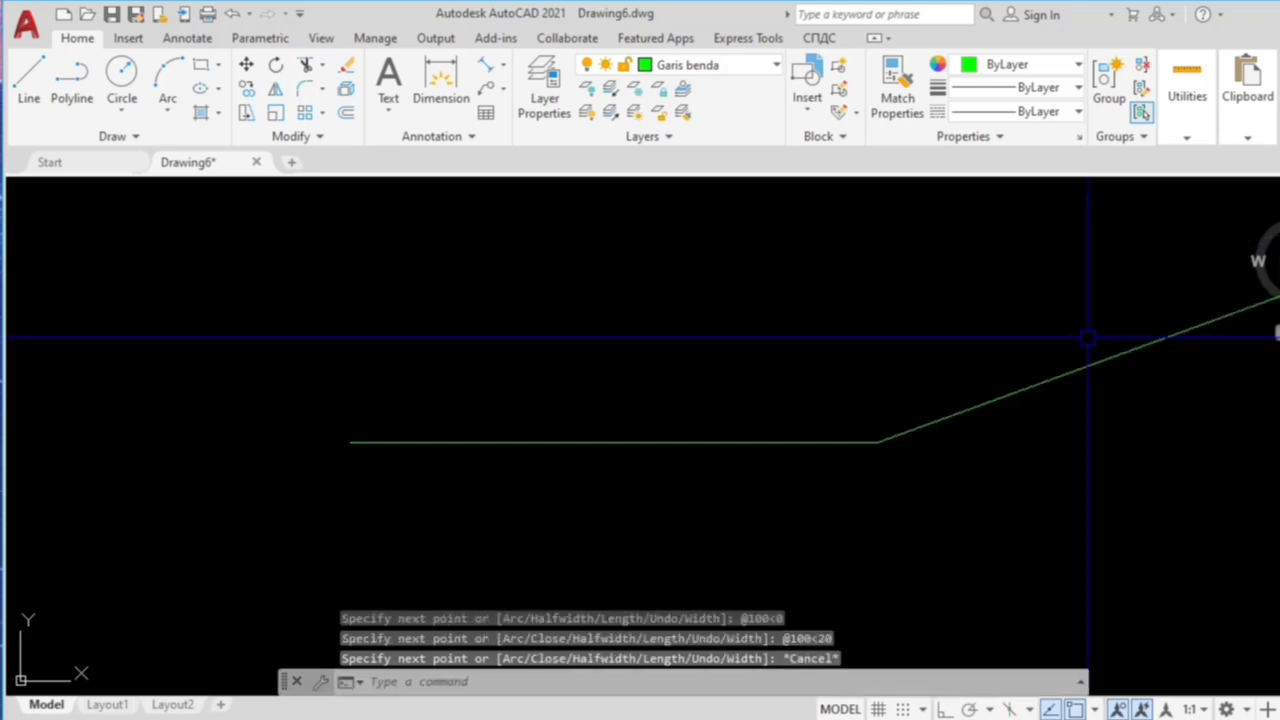
# Step: Add an aligned dimension to the polyline's horizontal segment, placed below it
pyautogui.scroll(-4, 766, 383)
pyautogui.scroll(4, 876, 342)
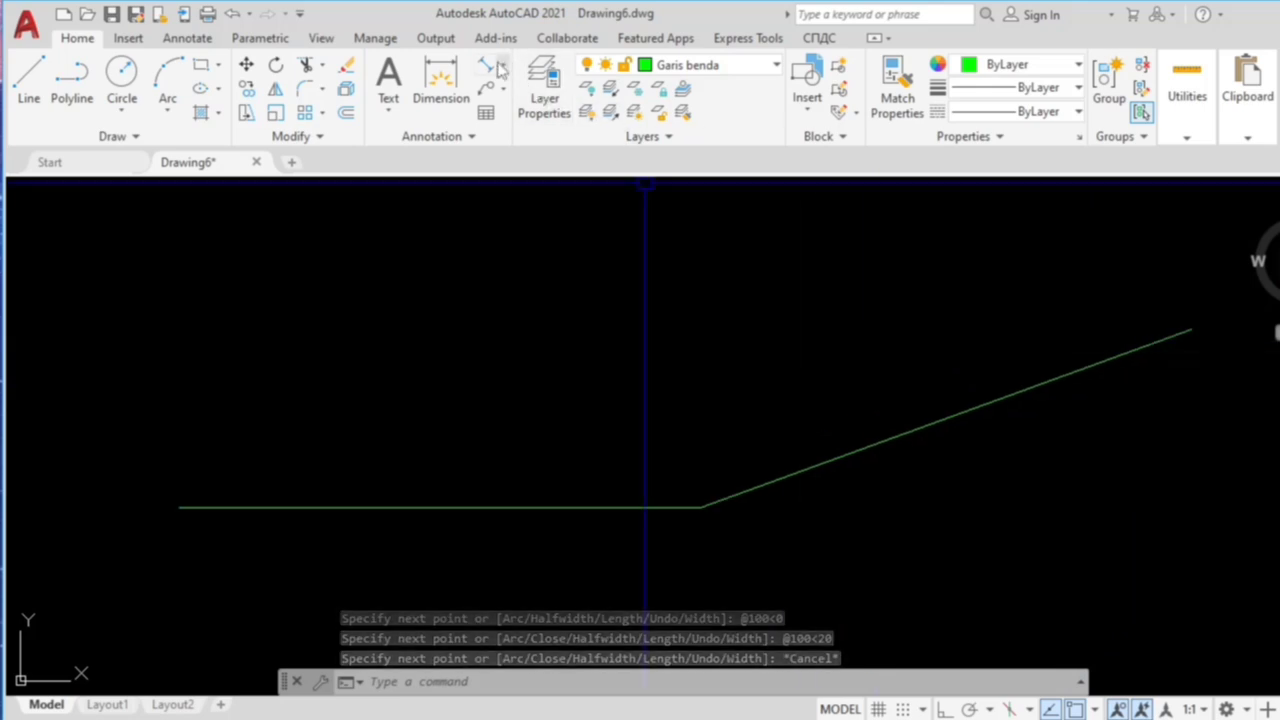
pyautogui.click(486, 64)
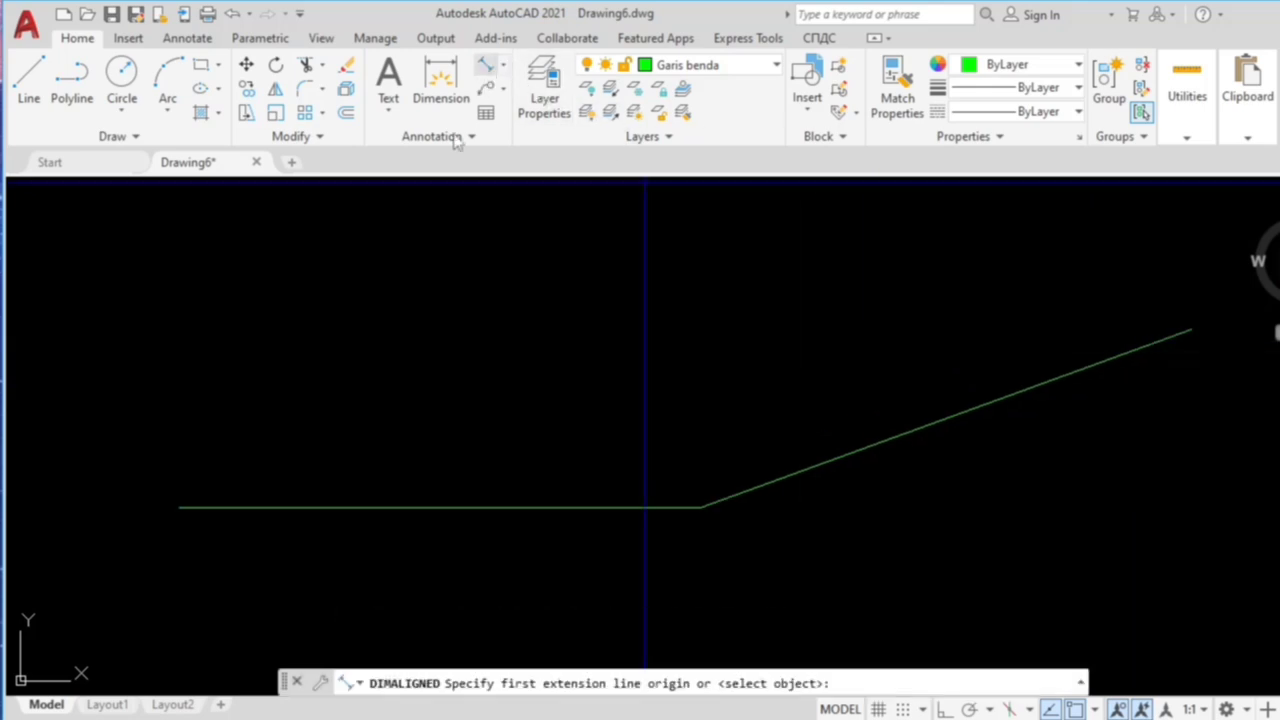
pyautogui.click(180, 508)
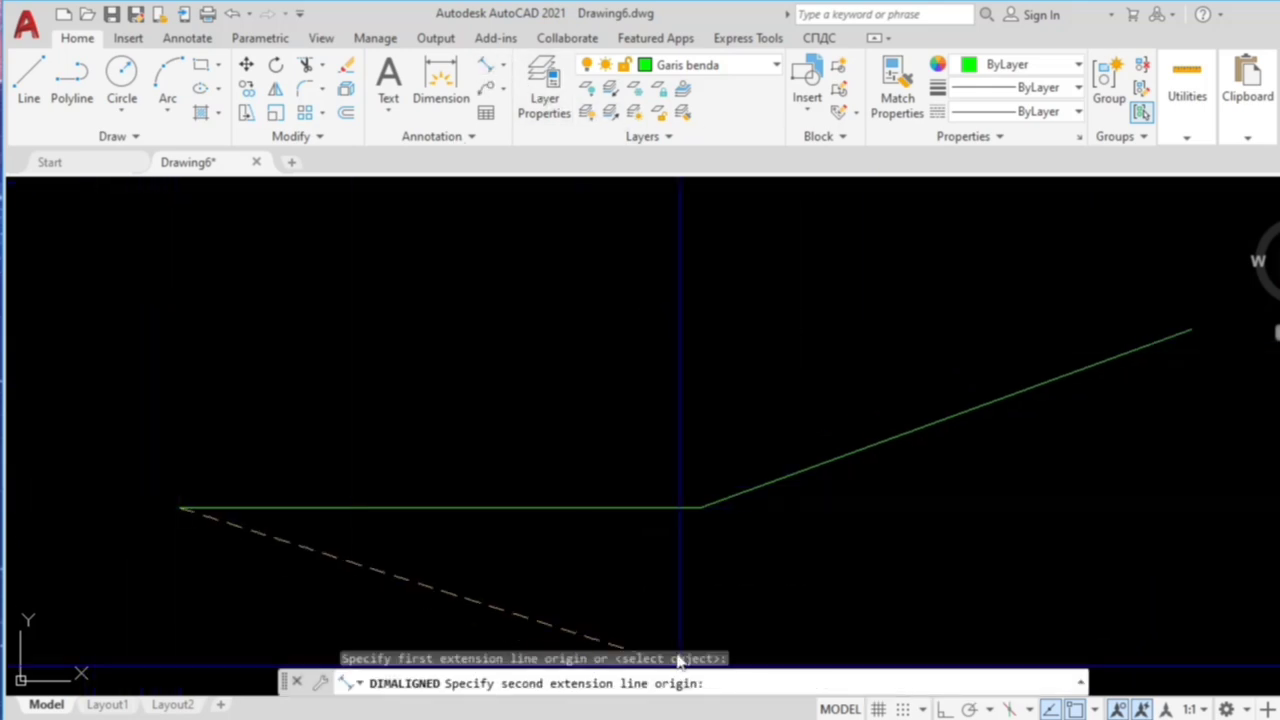
pyautogui.click(700, 508)
pyautogui.click(680, 555)
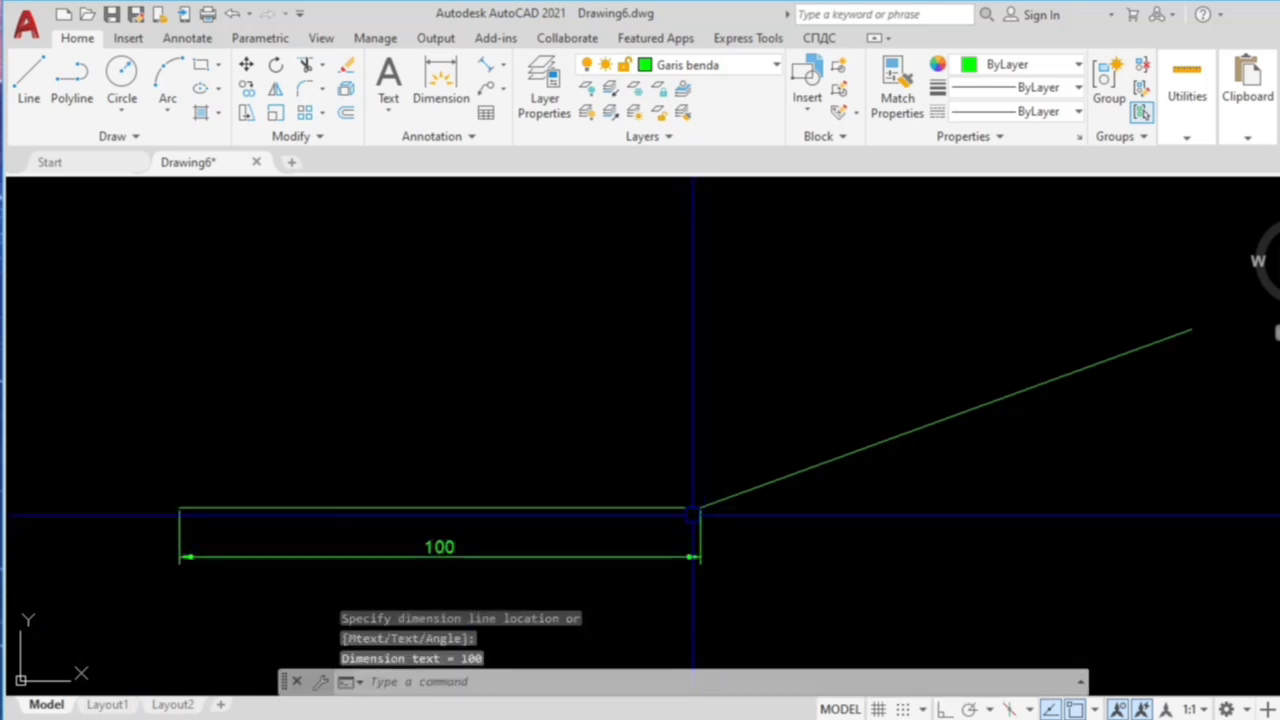
# Step: Add an aligned dimension to the polyline's sloped segment, placed below it
pyautogui.press('Return')
pyautogui.click(701, 508)
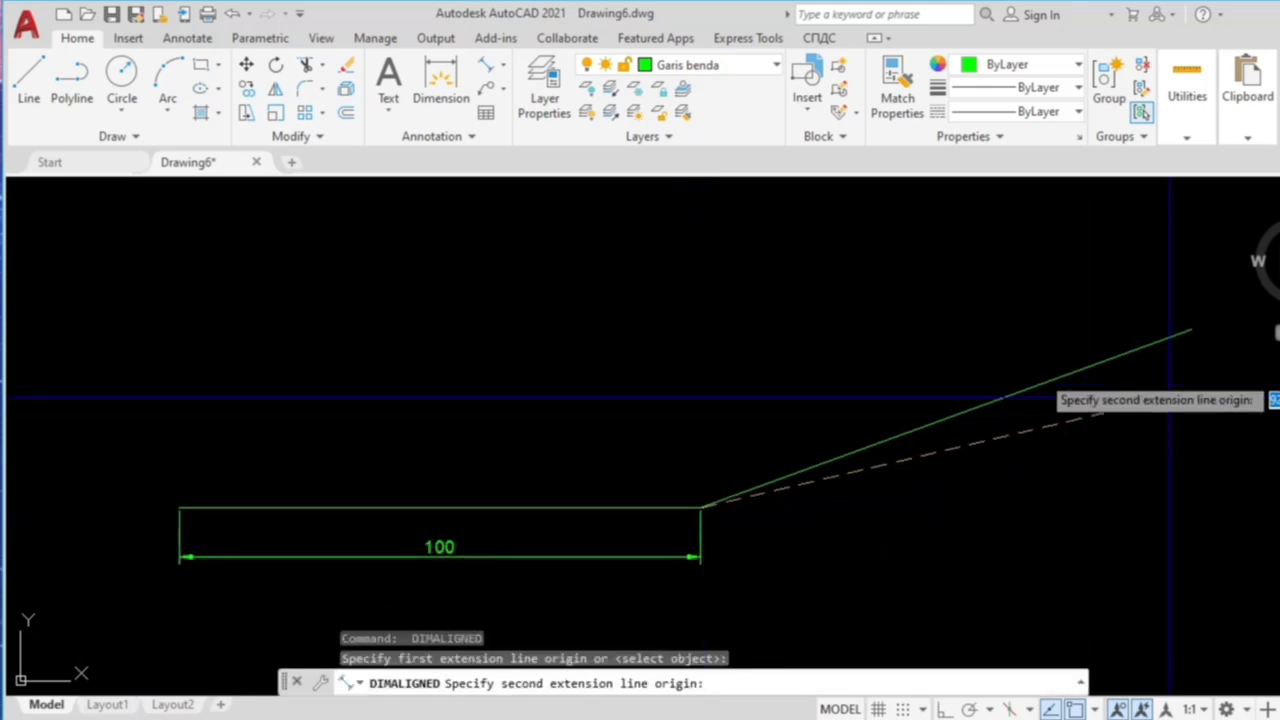
pyautogui.click(1191, 329)
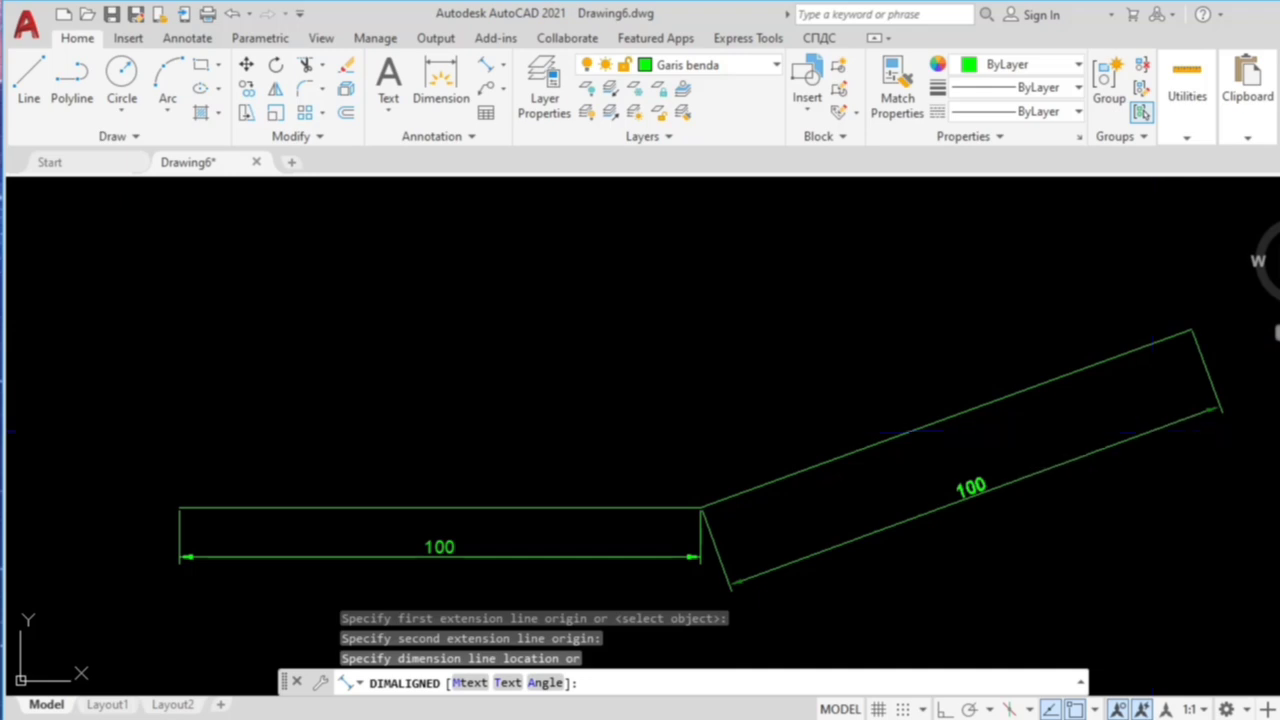
pyautogui.click(1000, 485)
pyautogui.press('Escape')
# Step: Draw a short, nearly horizontal line to the right from the polyline's bend
pyautogui.write('l')
pyautogui.press('Return')
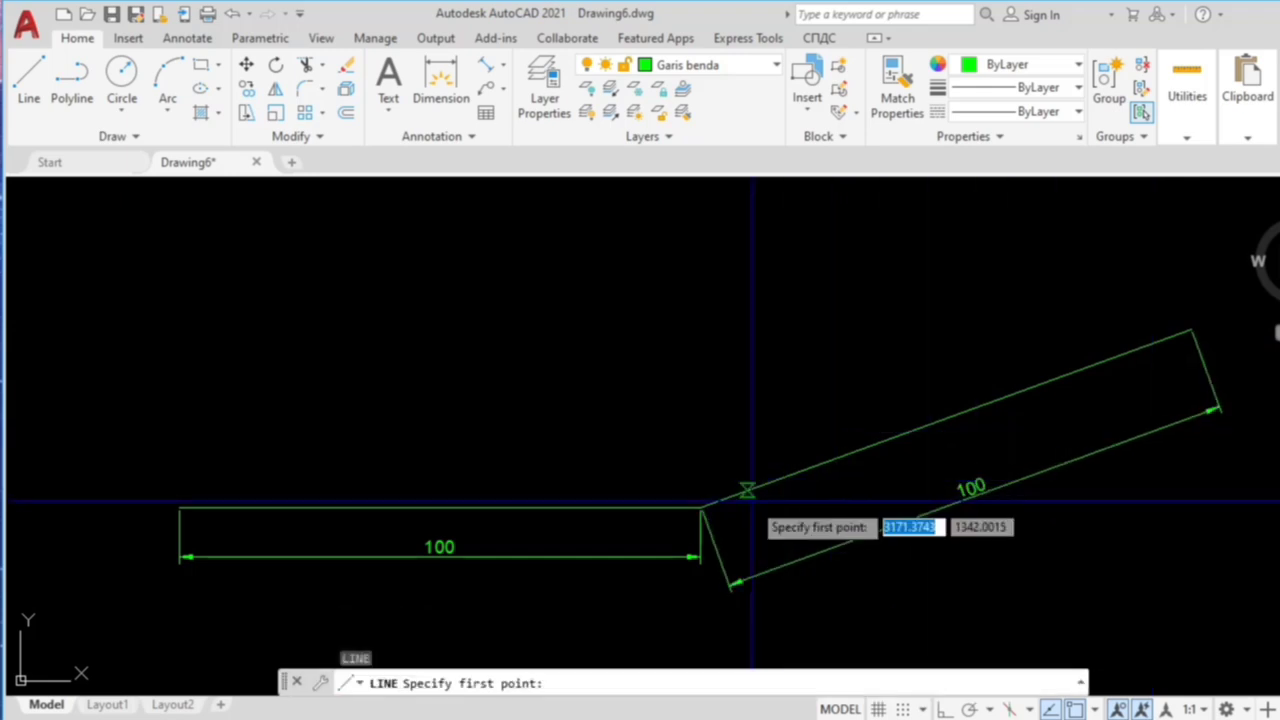
pyautogui.click(754, 508)
pyautogui.press('Escape')
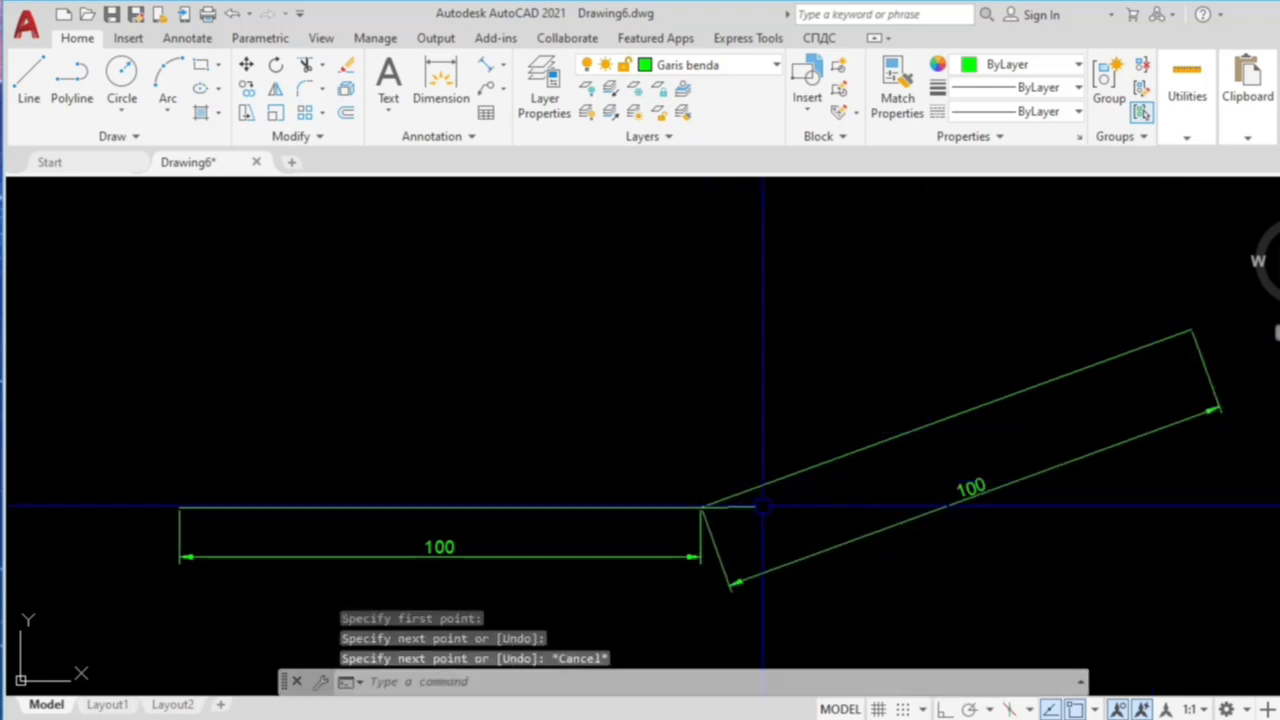
# Step: Erase the short line at the polyline's bend
pyautogui.scroll(2, 789, 529)
pyautogui.scroll(2, 695, 531)
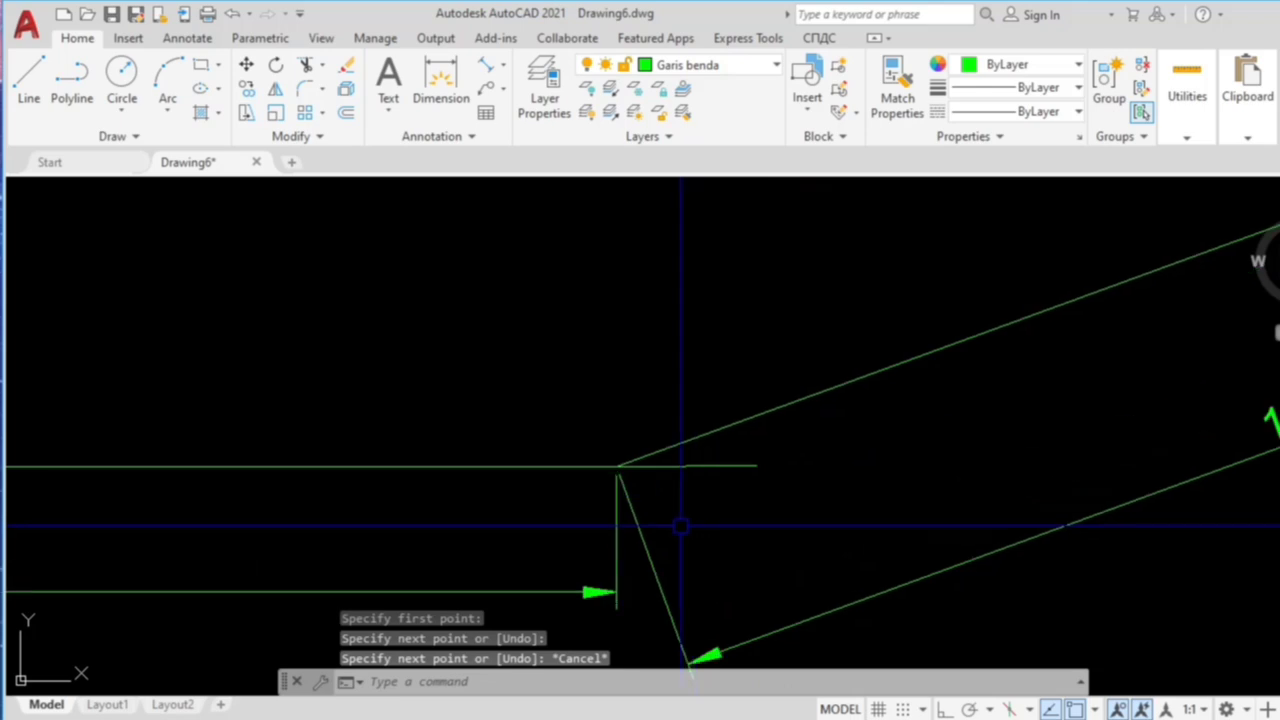
pyautogui.click(686, 466)
pyautogui.press('Escape')
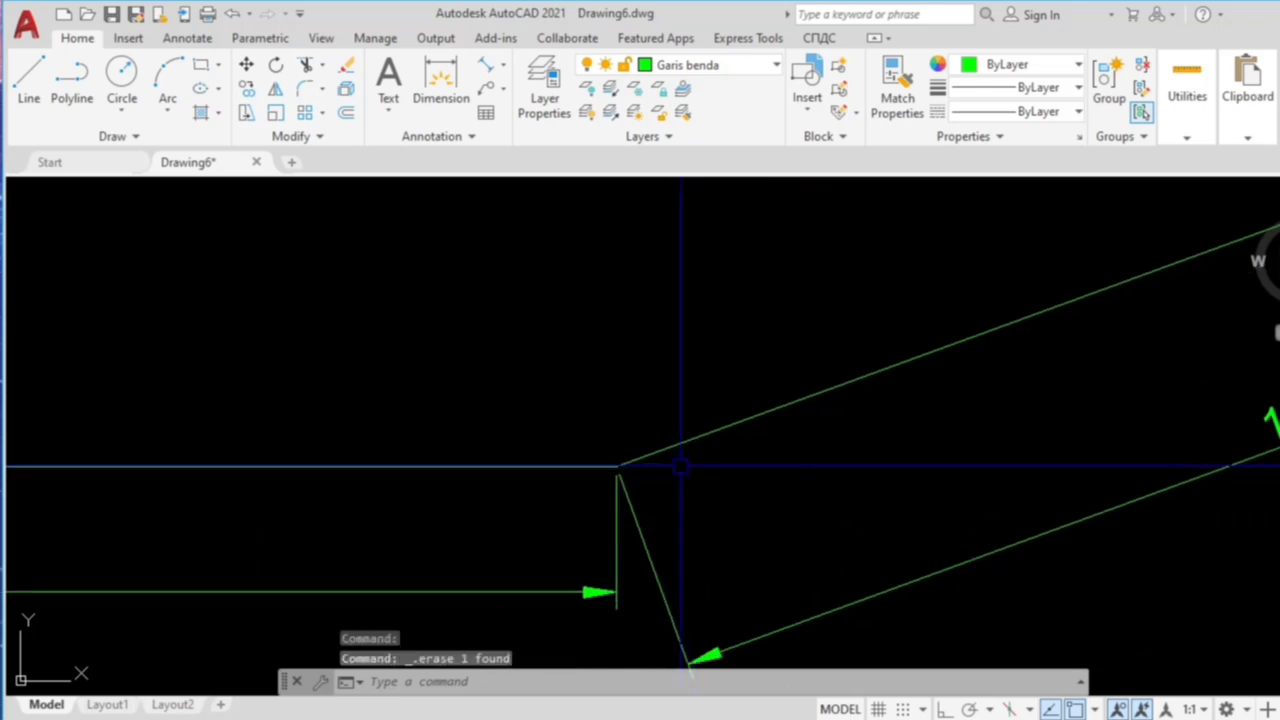
# Step: Draw a horizontal line about 12 mm long to the right from the polyline's bend, with Ortho mode on
pyautogui.write('l')
pyautogui.press('Return')
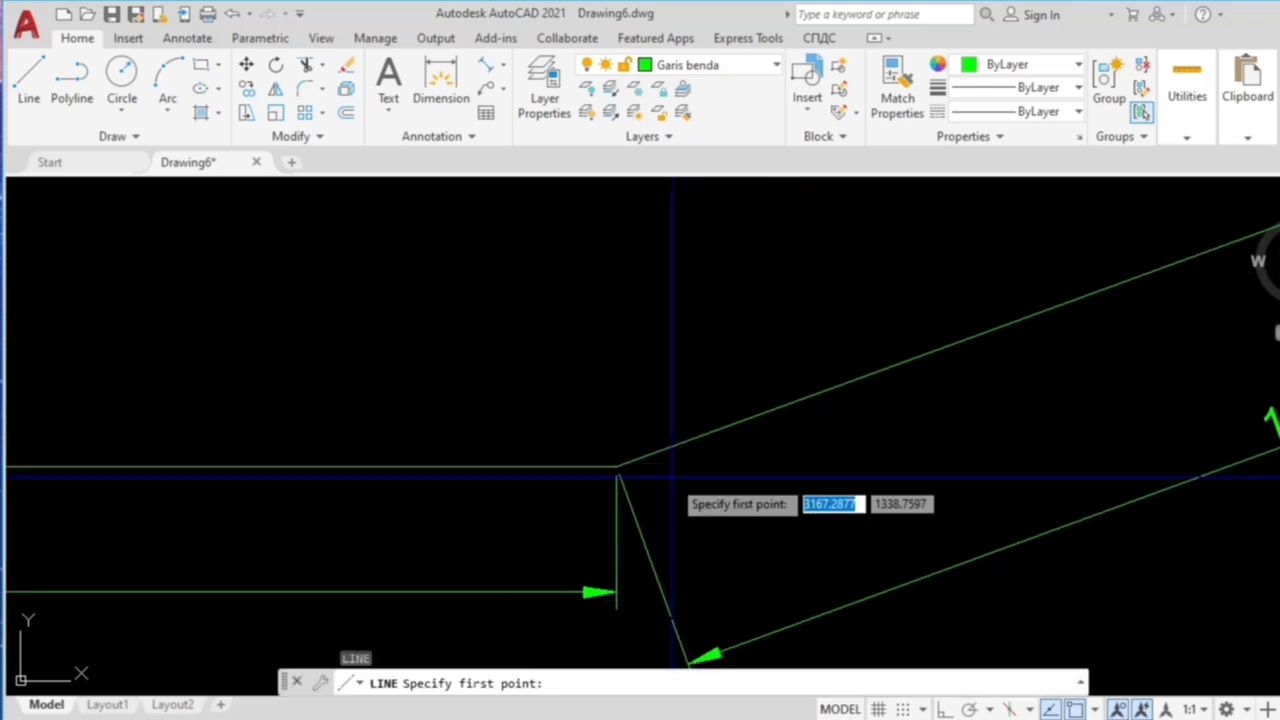
pyautogui.click(617, 466)
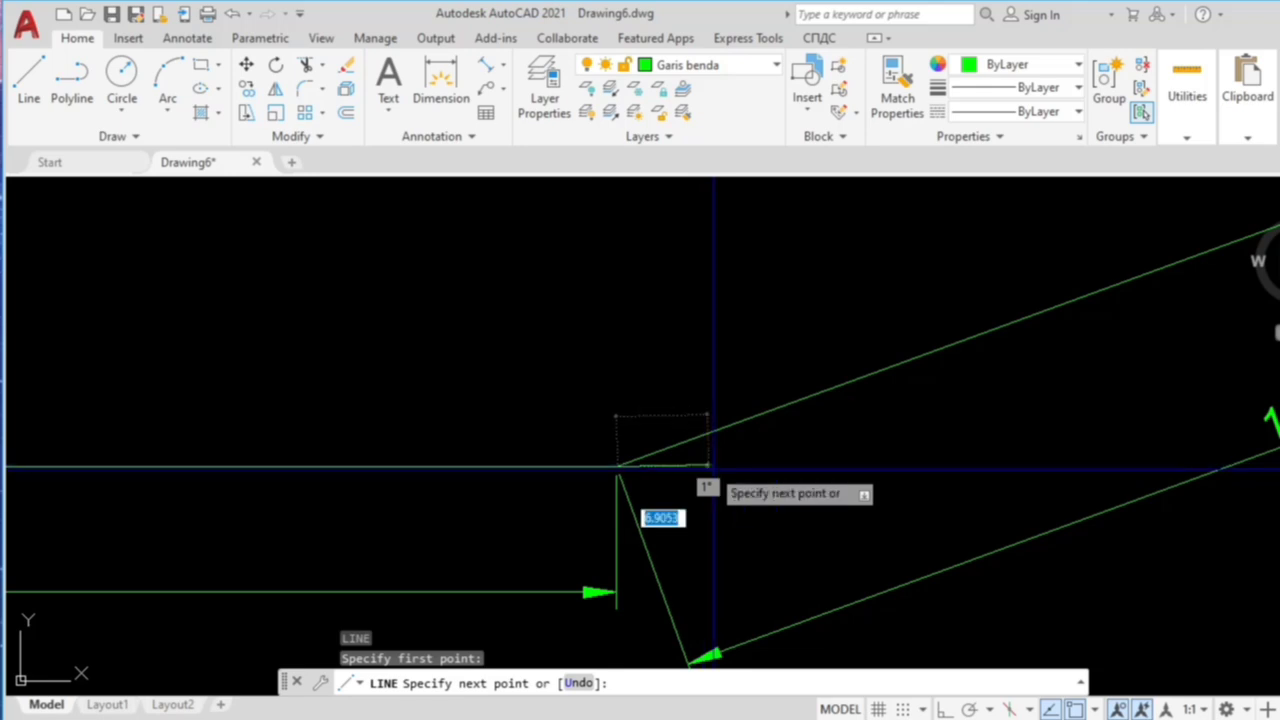
pyautogui.press('F8')
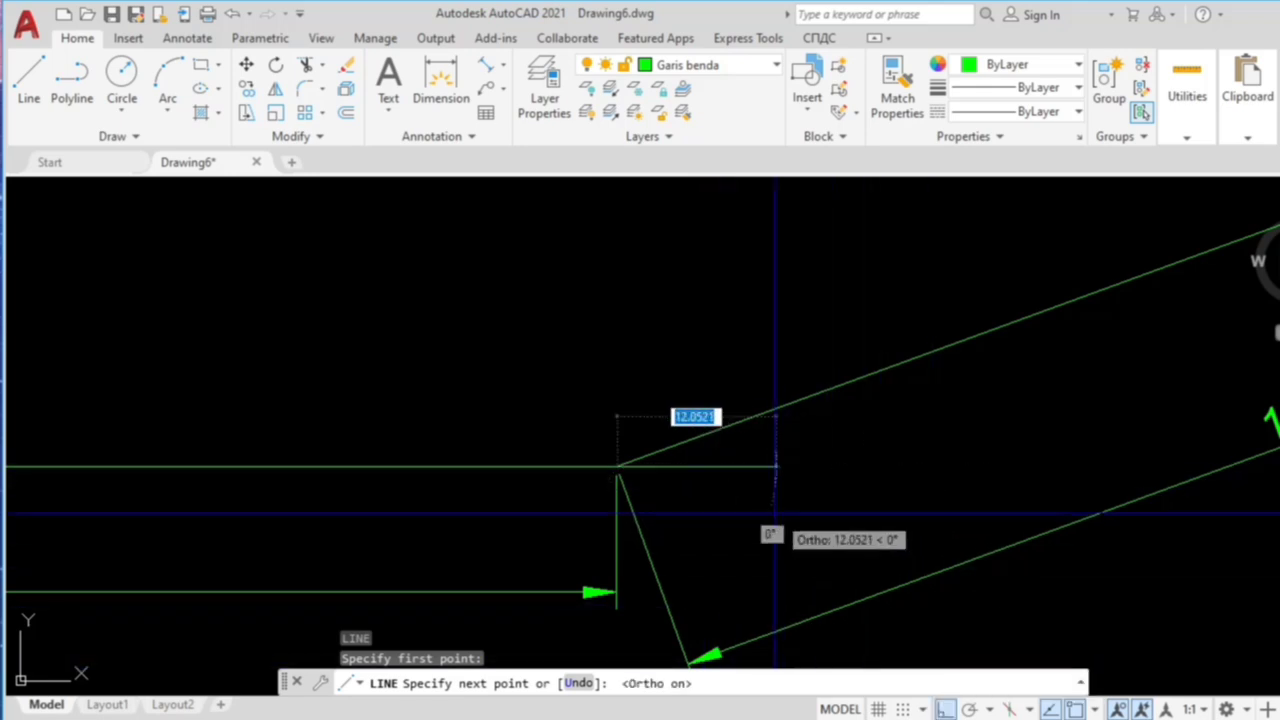
pyautogui.click(771, 466)
pyautogui.press('Escape')
pyautogui.scroll(-2, 801, 510)
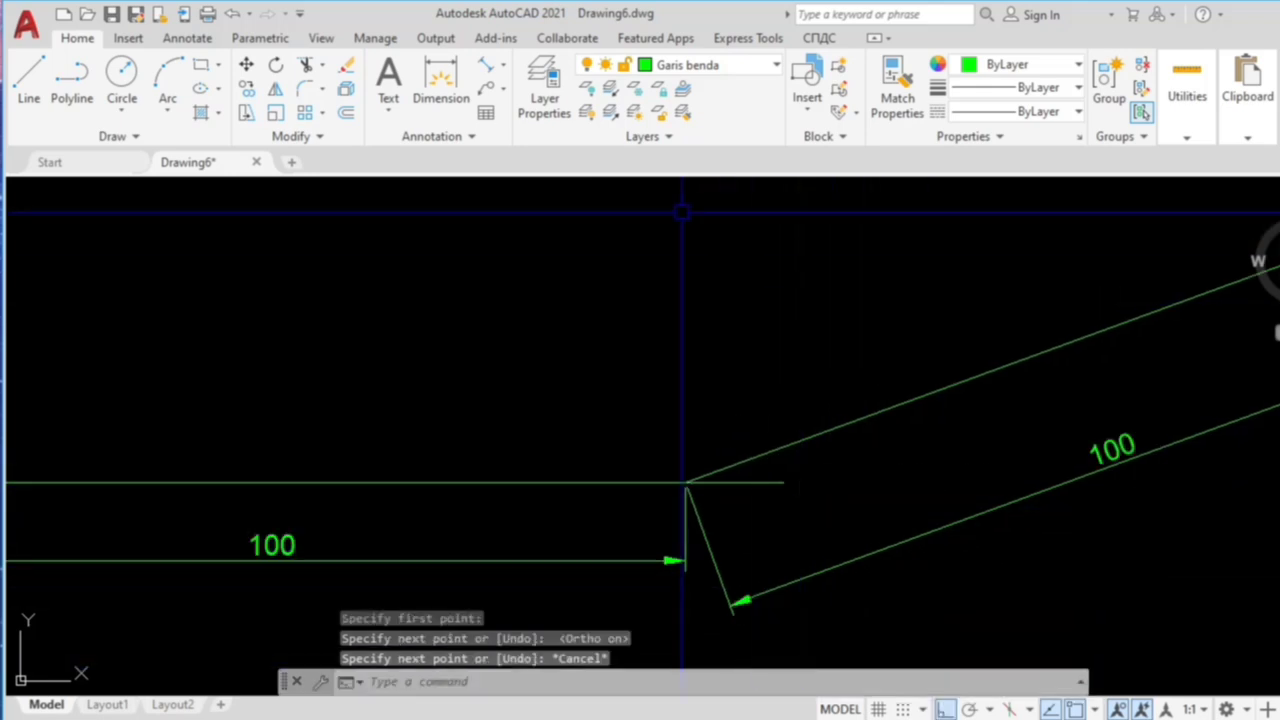
# Step: Add an angular dimension between the short horizontal line and the polyline's sloped segment, placed to the right of the bend
pyautogui.click(494, 68)
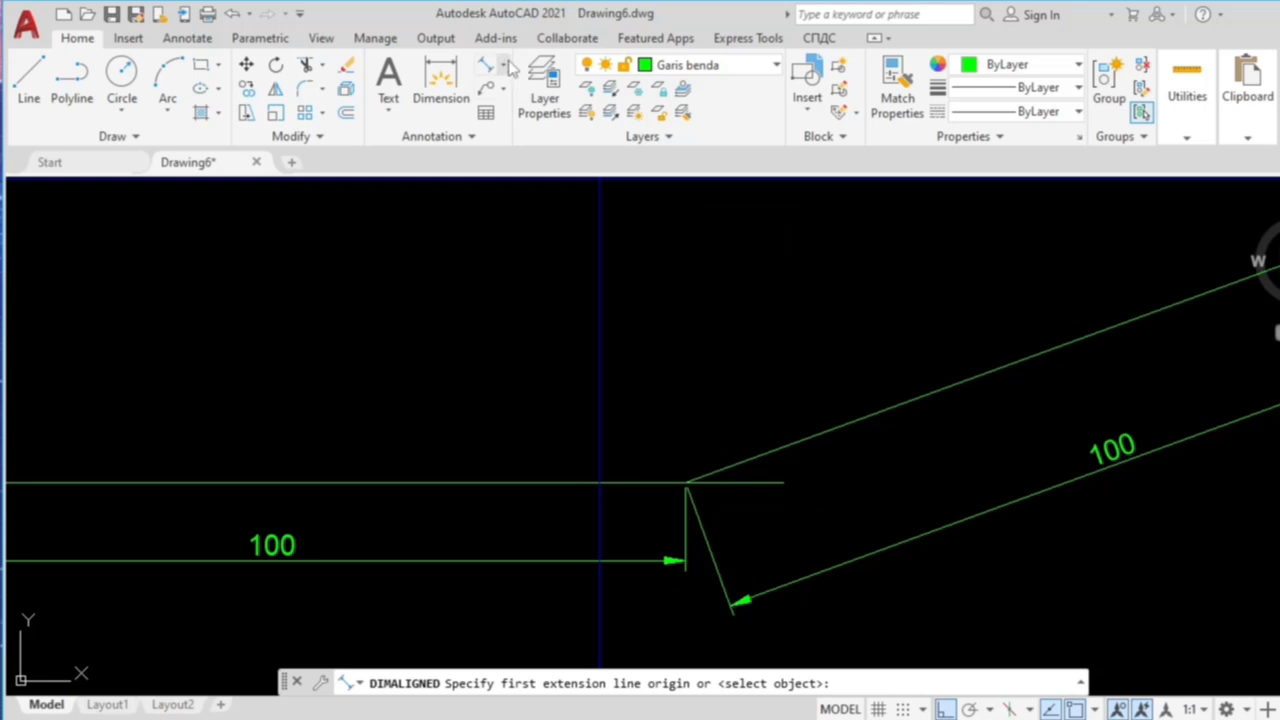
pyautogui.click(502, 66)
pyautogui.click(532, 180)
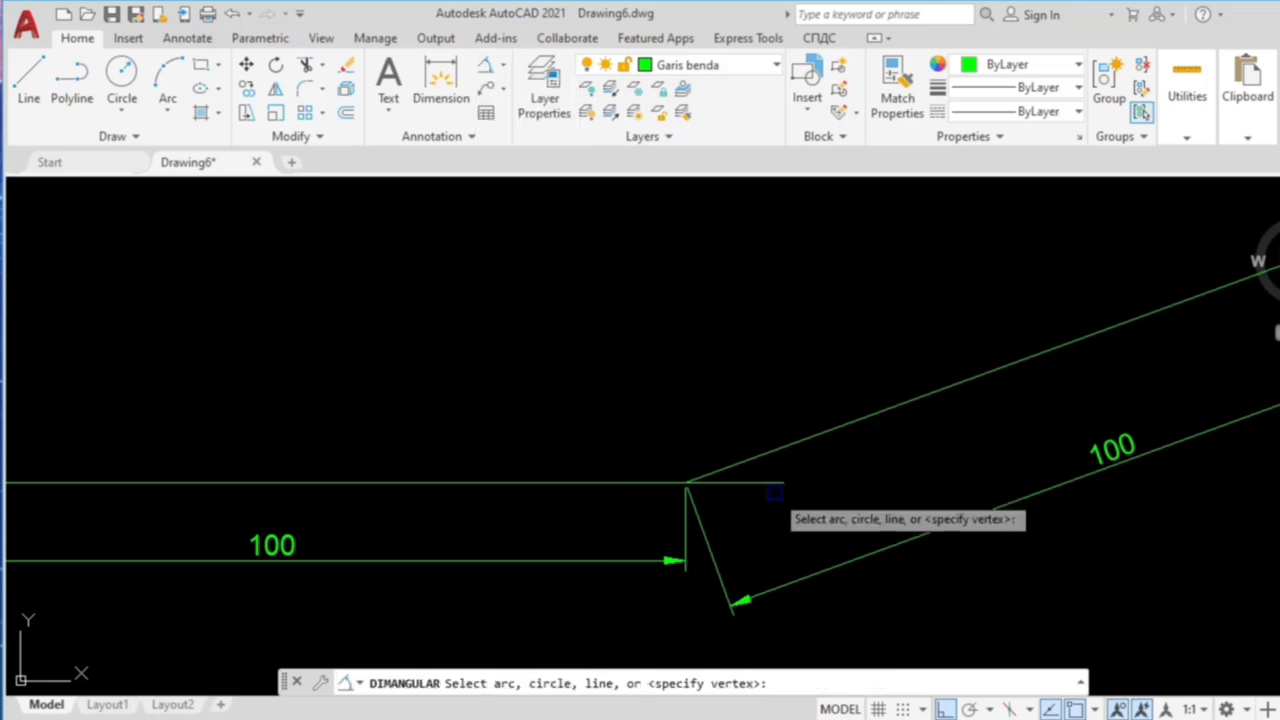
pyautogui.click(776, 482)
pyautogui.click(776, 452)
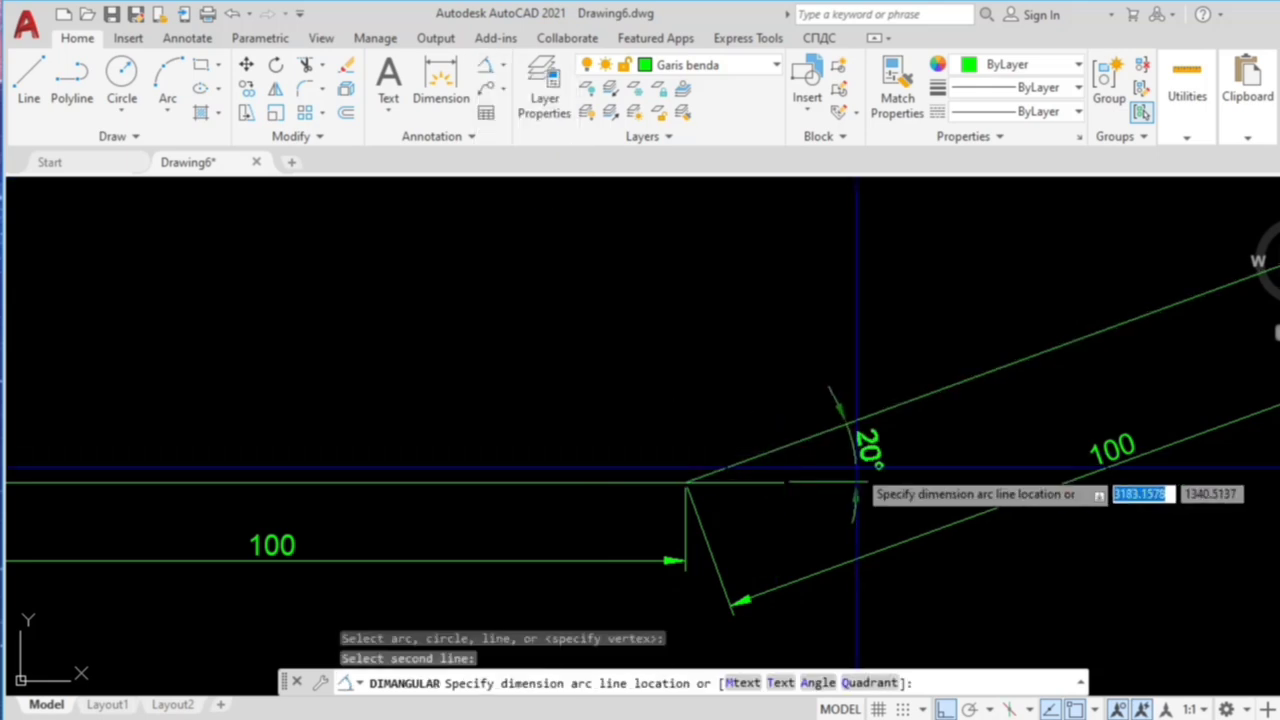
pyautogui.click(857, 478)
pyautogui.scroll(-5, 866, 455)
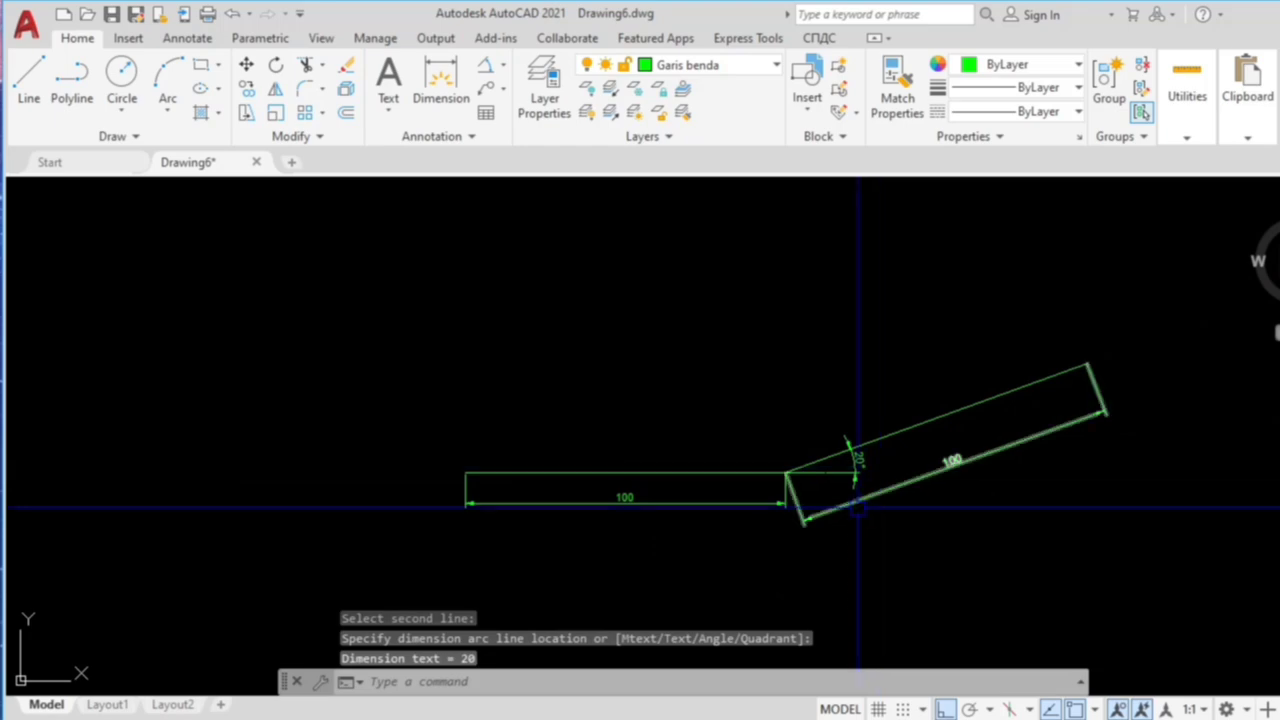
pyautogui.click(870, 441)
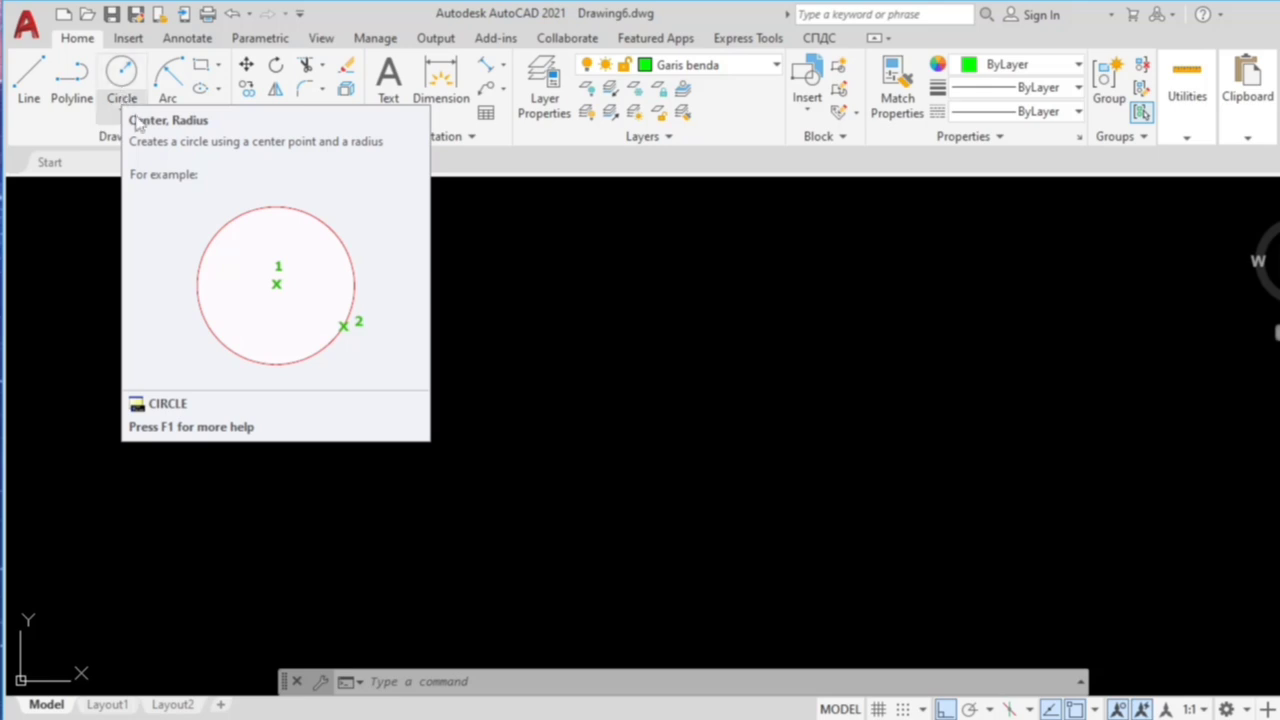
# Step: Draw a circle with a 20 mm radius in the empty drawing area, using the Center, Radius method
pyautogui.click(118, 108)
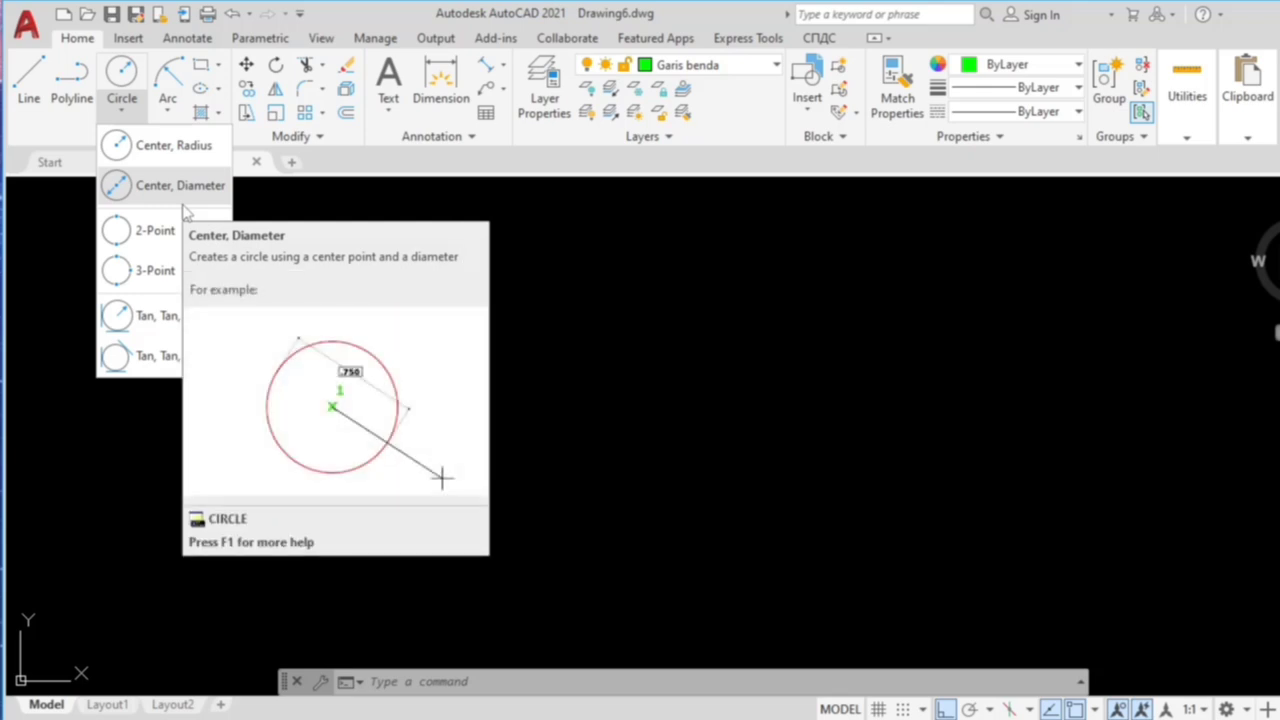
pyautogui.click(313, 335)
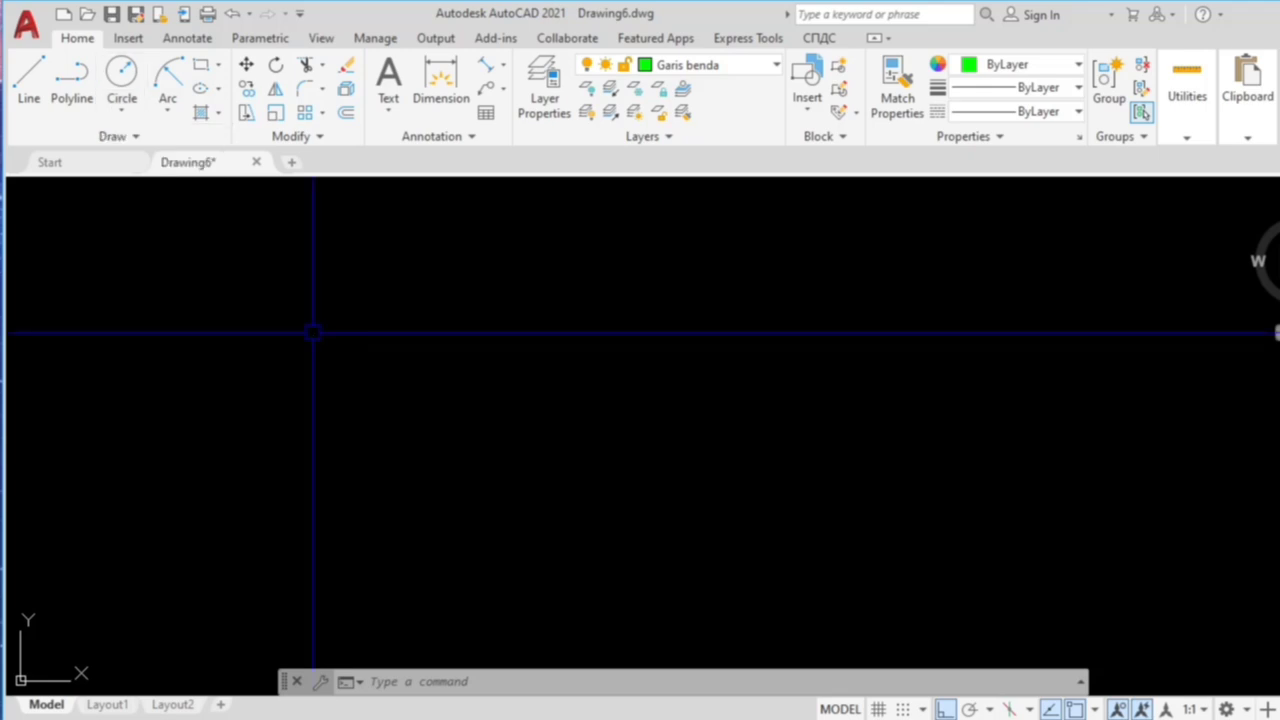
pyautogui.click(120, 115)
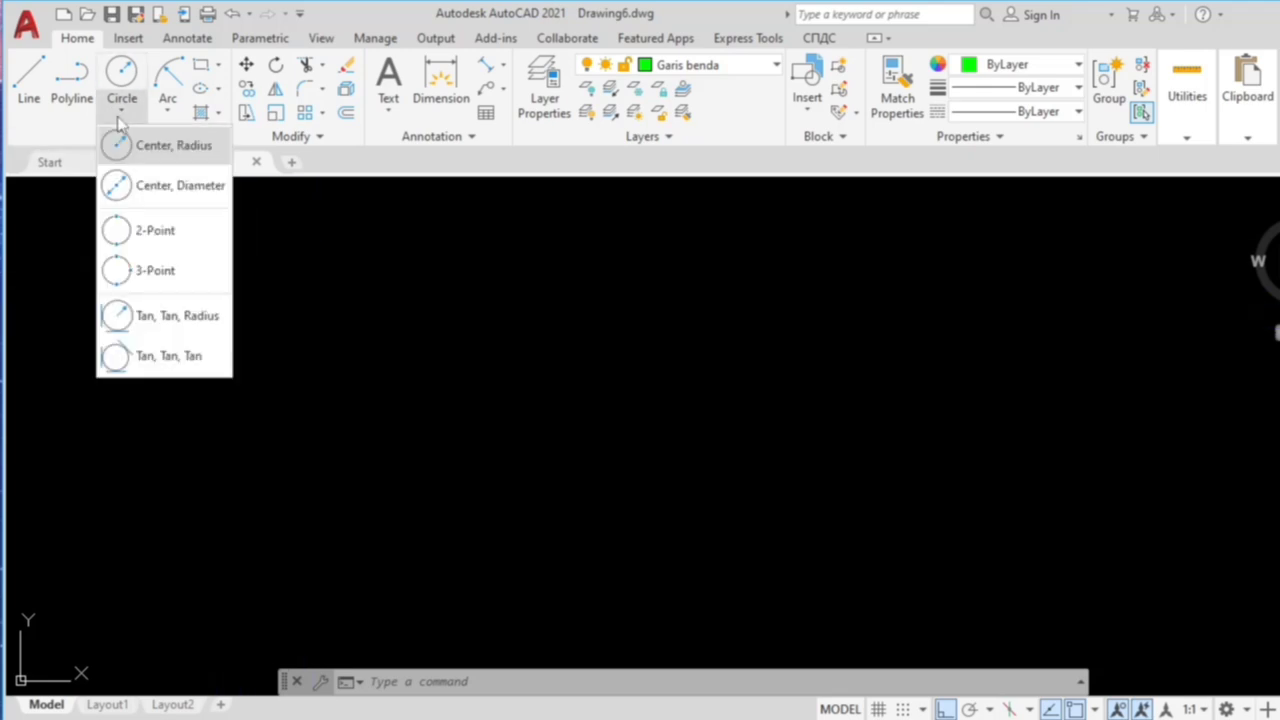
pyautogui.click(160, 146)
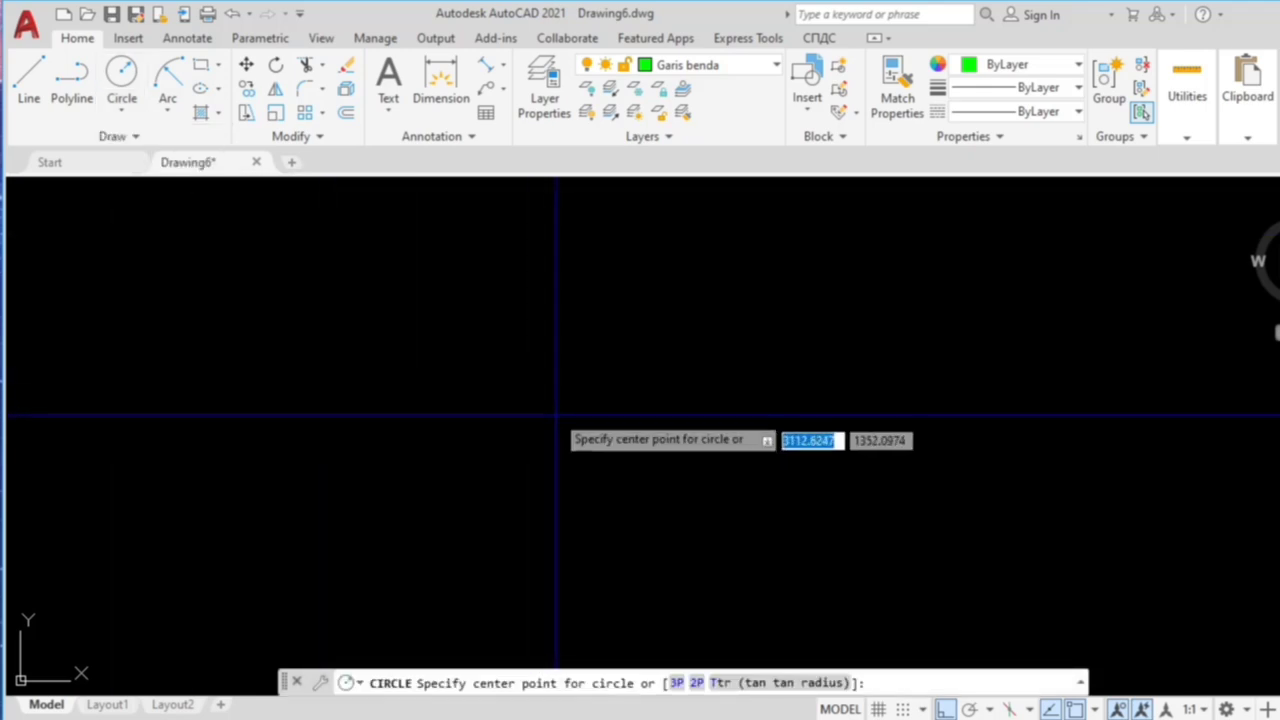
pyautogui.click(547, 379)
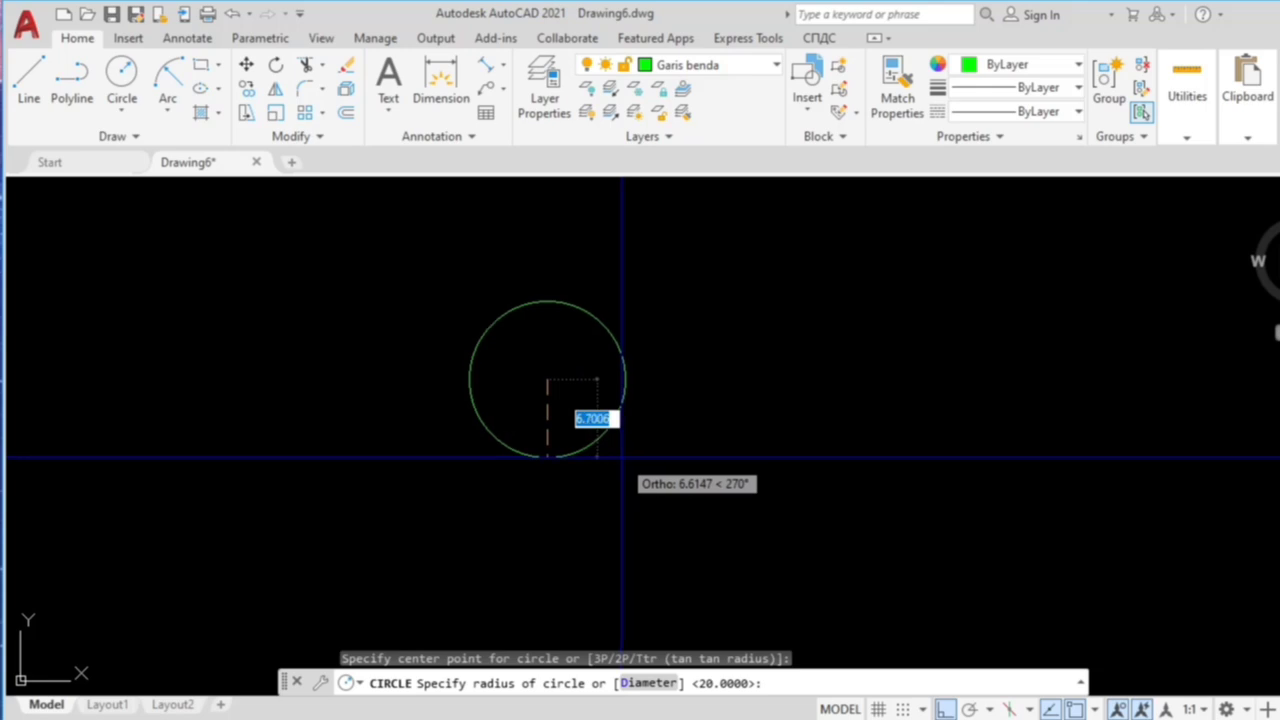
pyautogui.write('20')
pyautogui.press('Return')
pyautogui.scroll(-2, 557, 480)
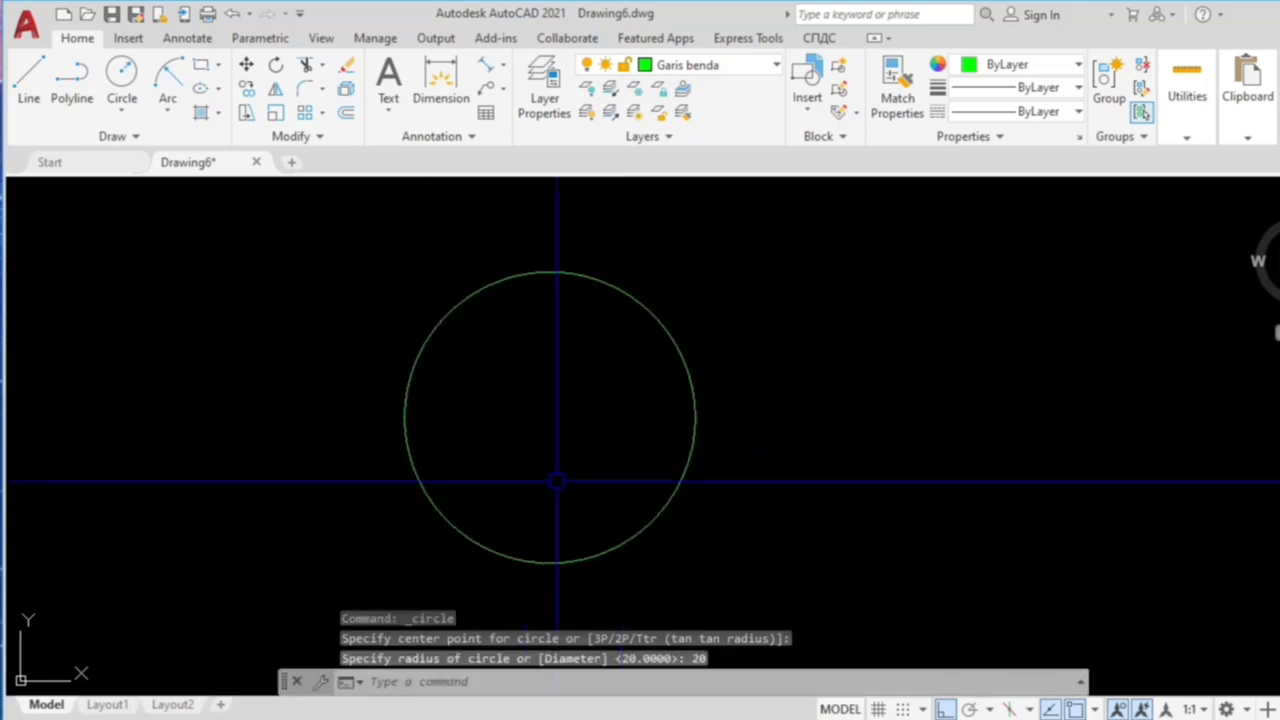
pyautogui.scroll(-1, 557, 480)
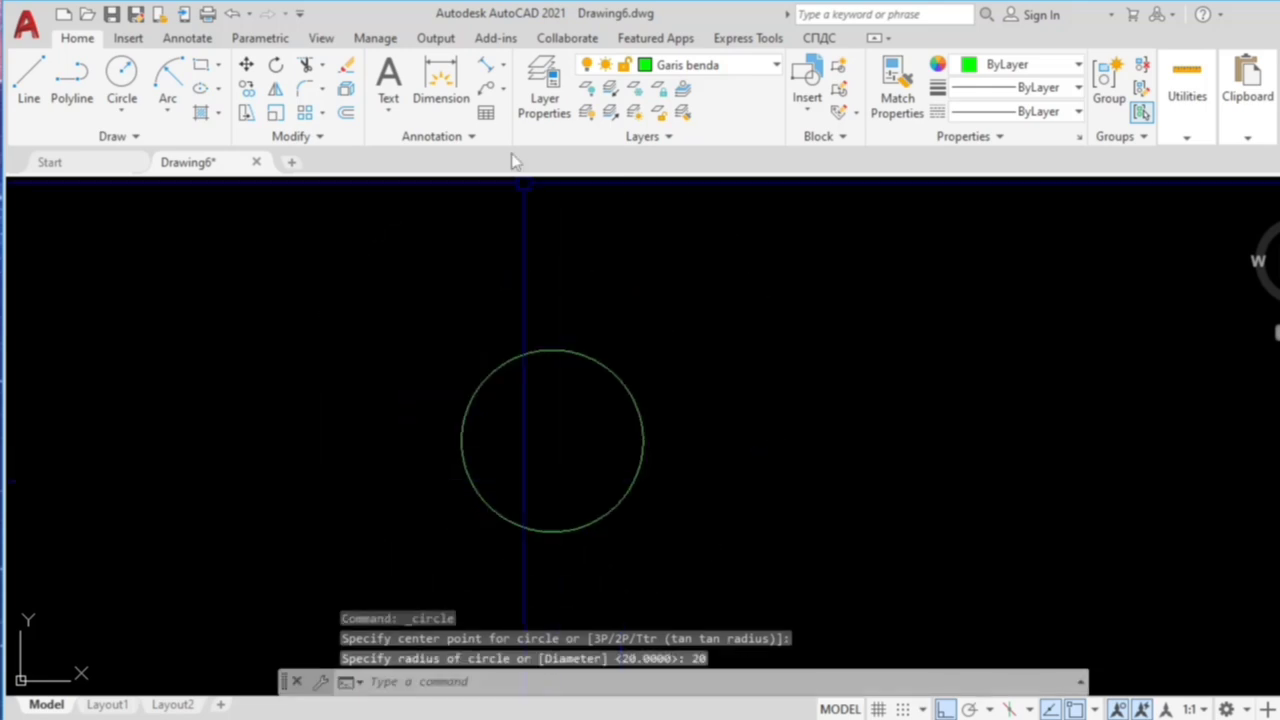
# Step: Add a radius dimension to the circle, with its text outside the upper right of the circle
pyautogui.click(505, 72)
pyautogui.click(530, 260)
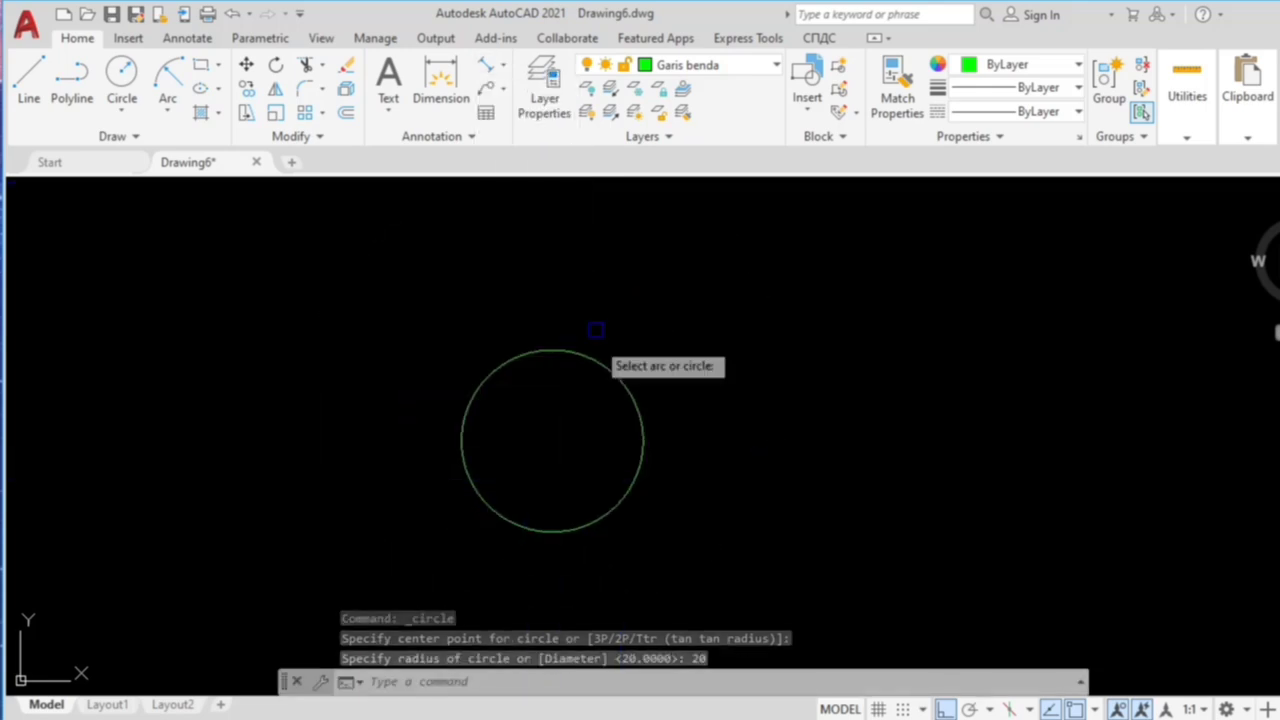
pyautogui.click(615, 380)
pyautogui.scroll(-3, 617, 397)
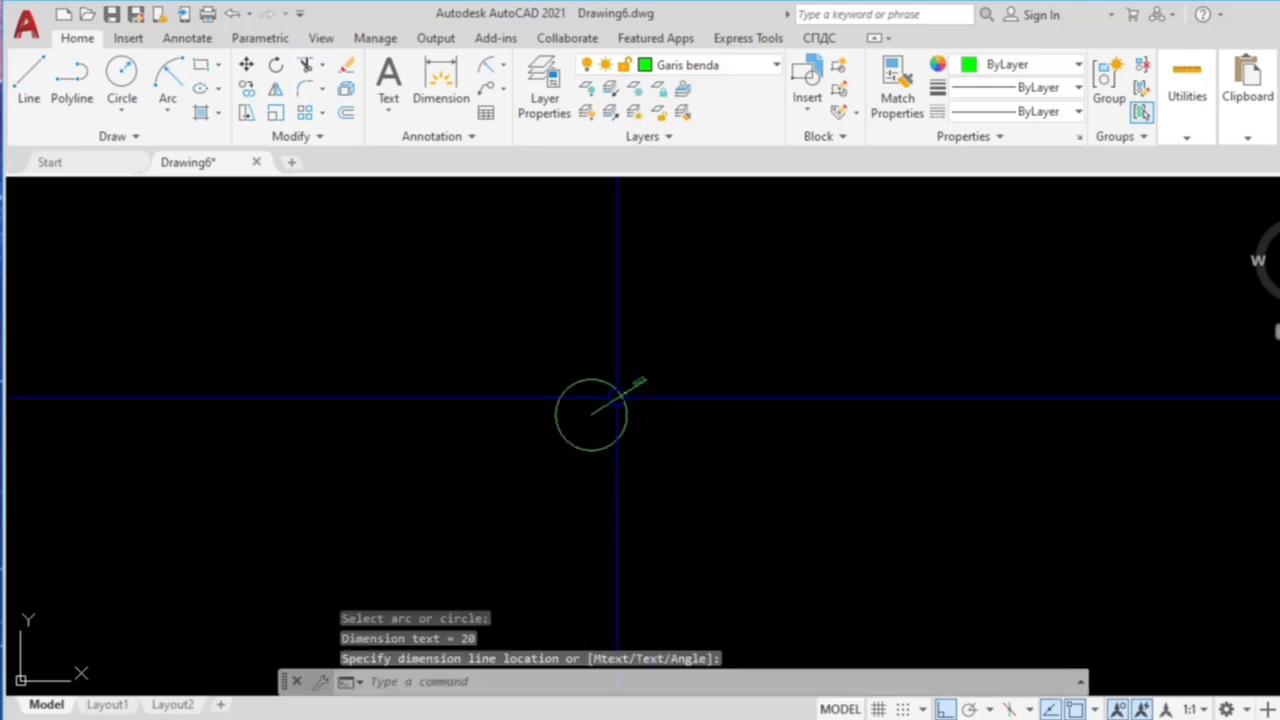
pyautogui.click(617, 397)
pyautogui.scroll(4, 617, 397)
# Step: Erase the circle together with its radius dimension
pyautogui.click(788, 583)
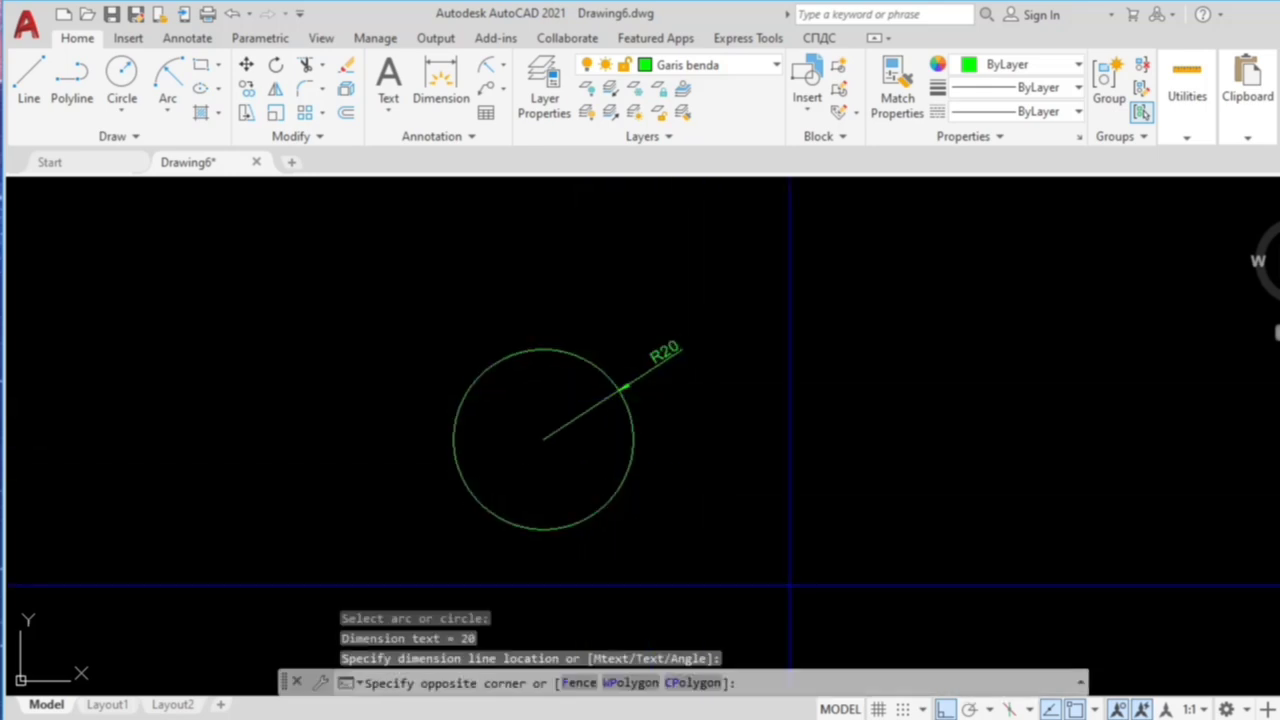
pyautogui.click(449, 265)
pyautogui.press('Delete')
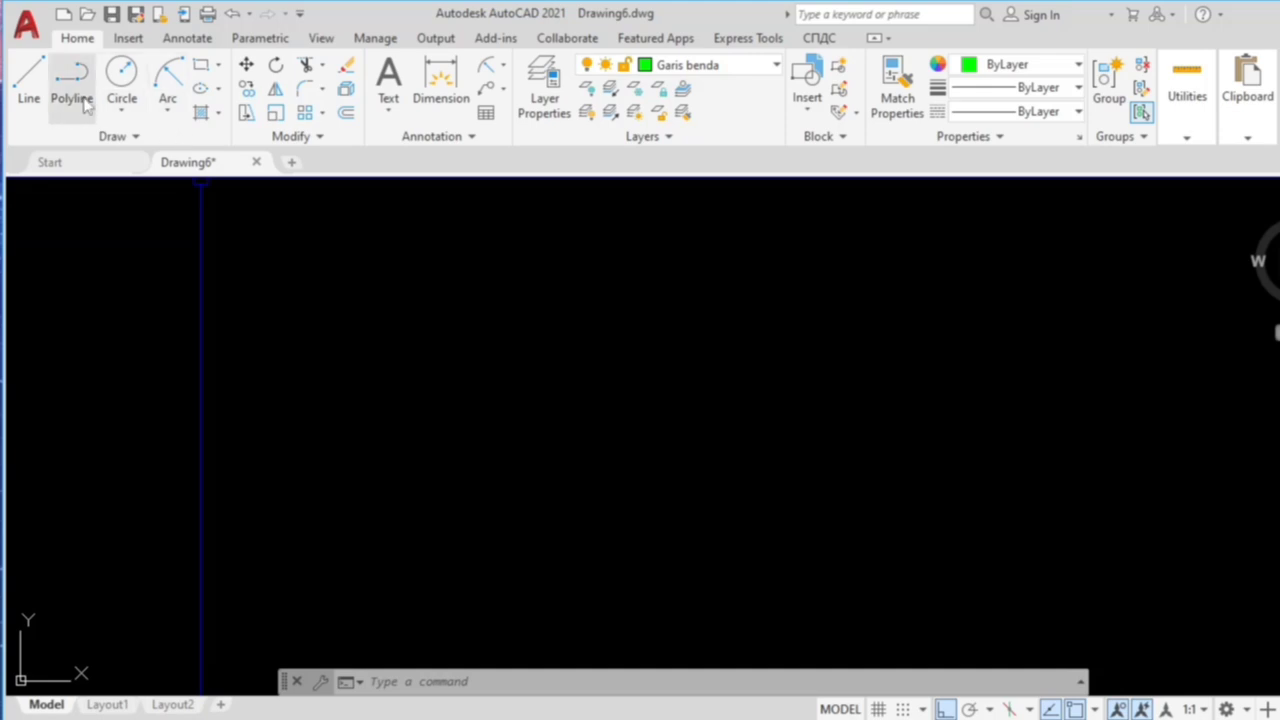
# Step: Draw an arc with the Start, End, Radius method, its end 30 mm from the start at 0 degrees, radius 25 mm
pyautogui.click(168, 117)
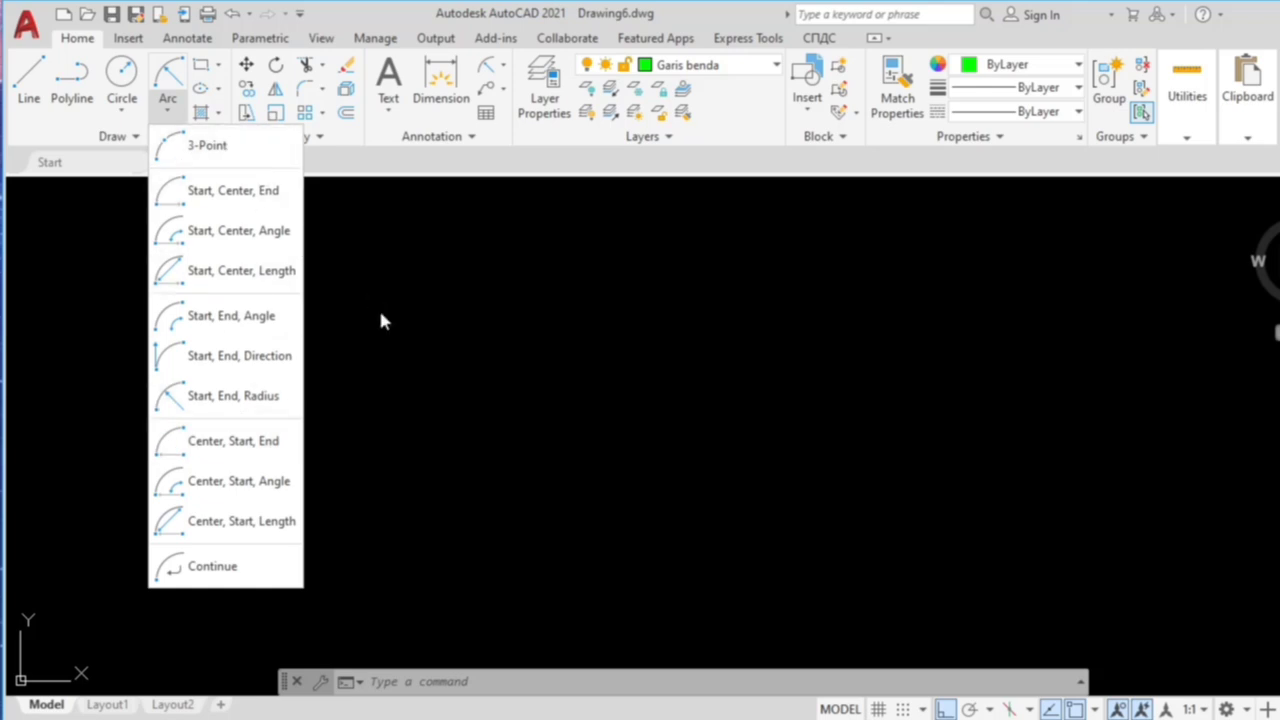
pyautogui.click(480, 395)
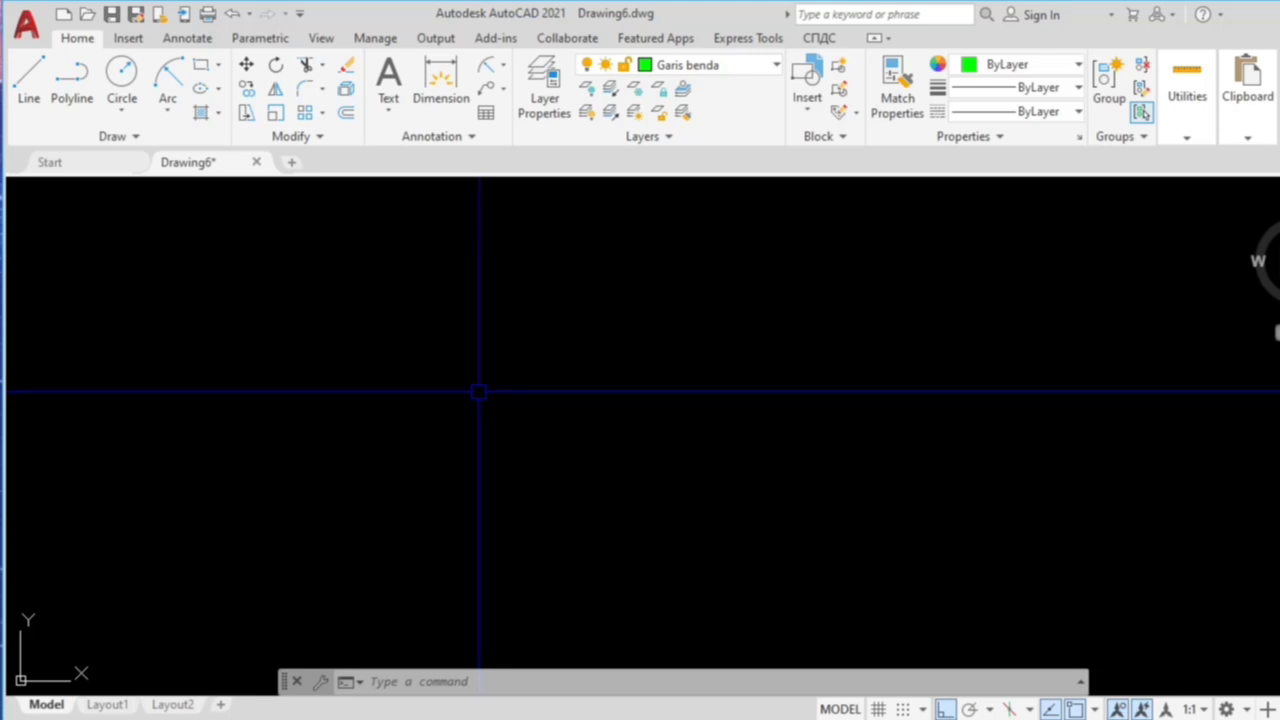
pyautogui.click(168, 114)
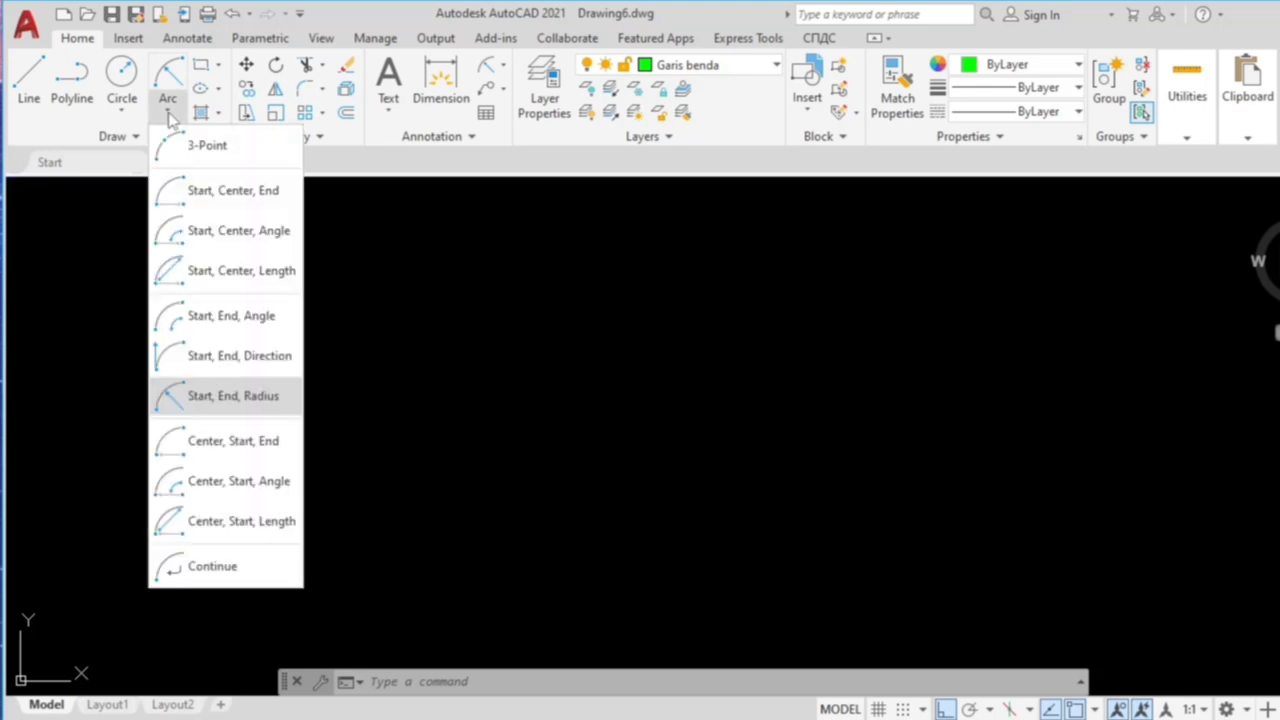
pyautogui.click(188, 398)
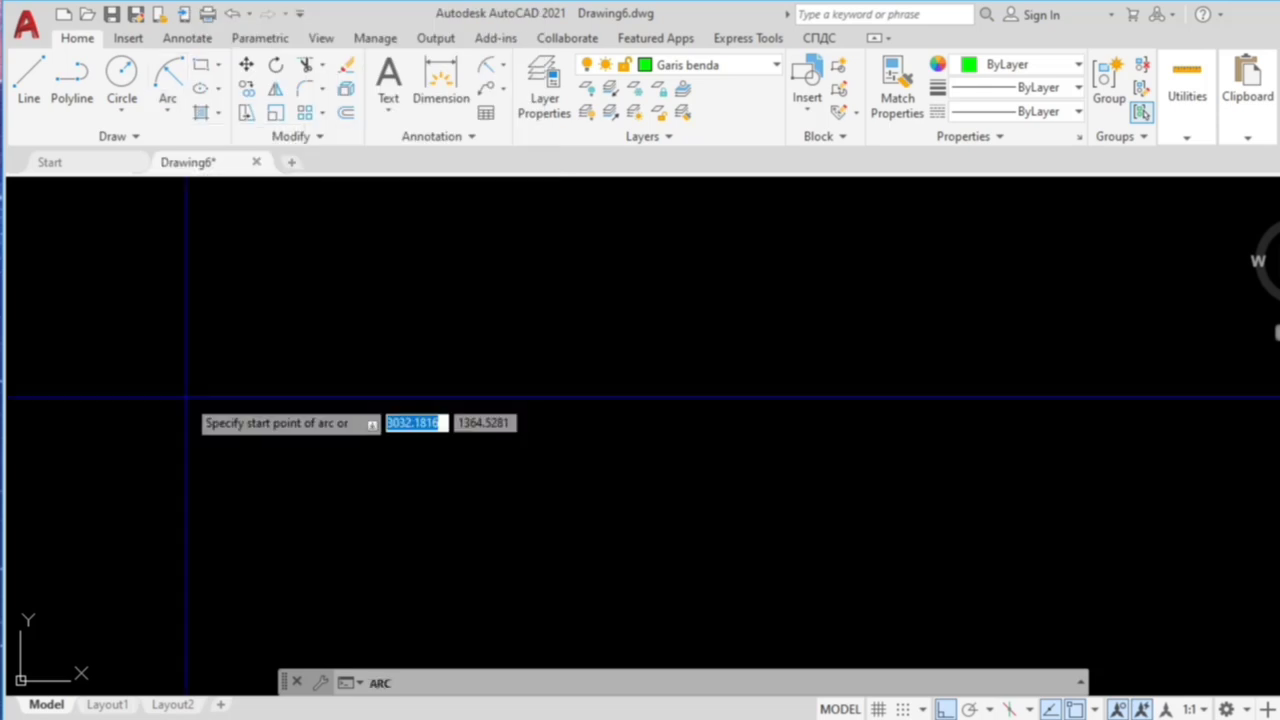
pyautogui.click(395, 398)
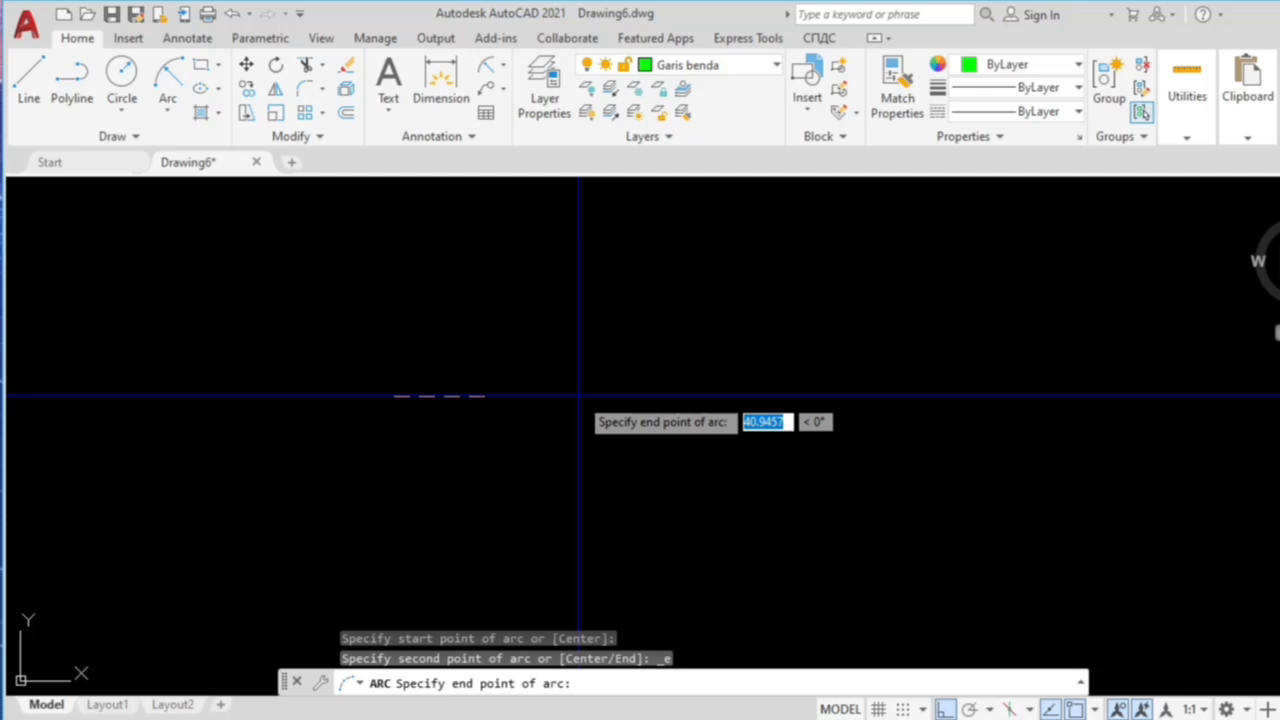
pyautogui.write('30')
pyautogui.press('Tab')
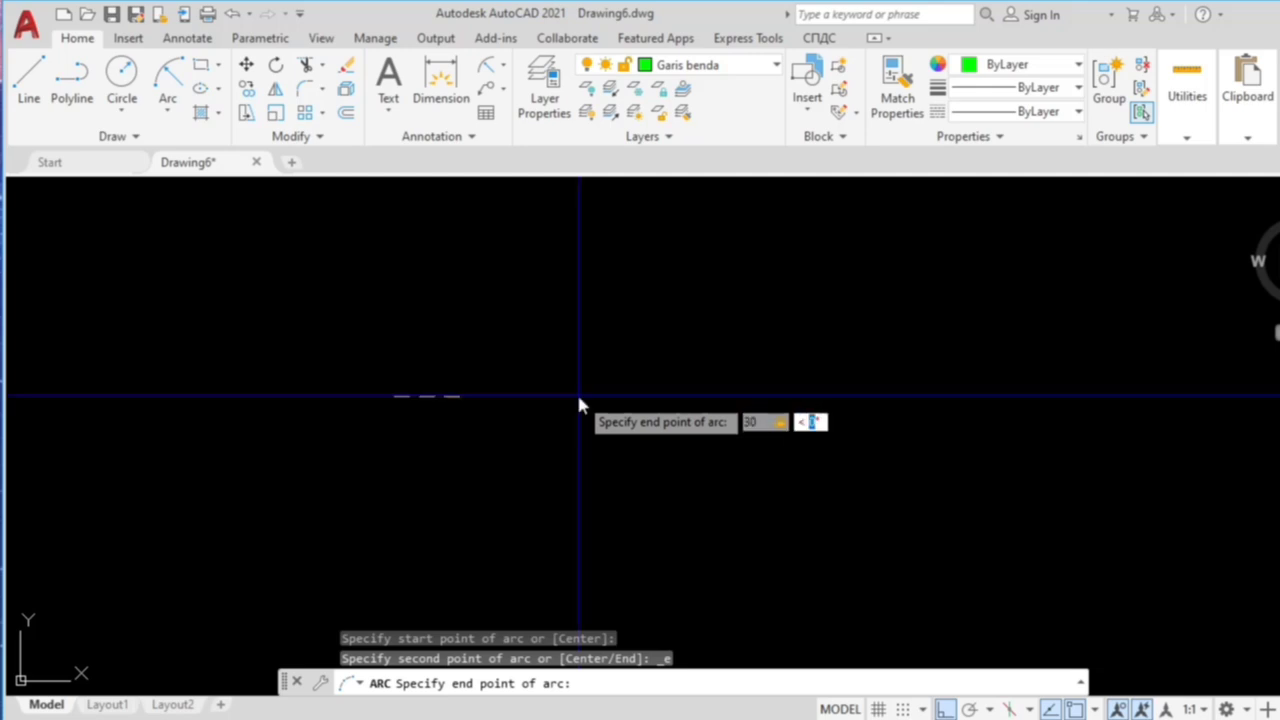
pyautogui.write('0')
pyautogui.press('Return')
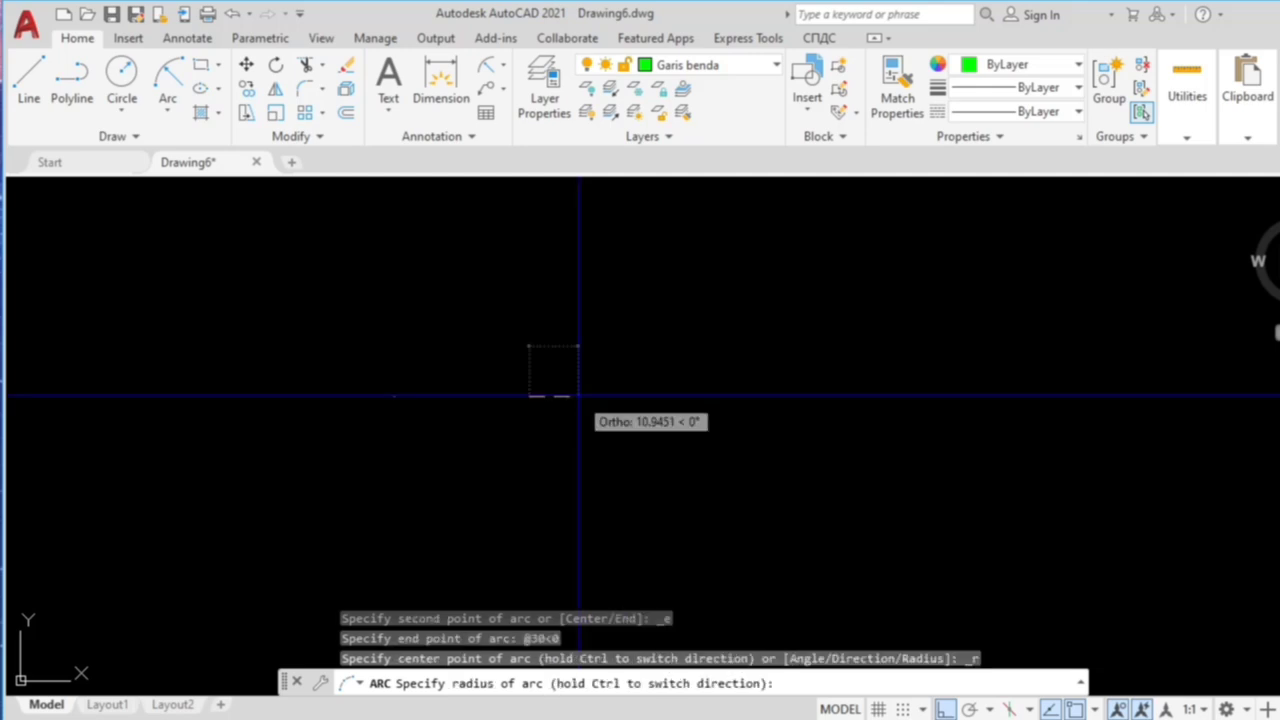
pyautogui.write('25')
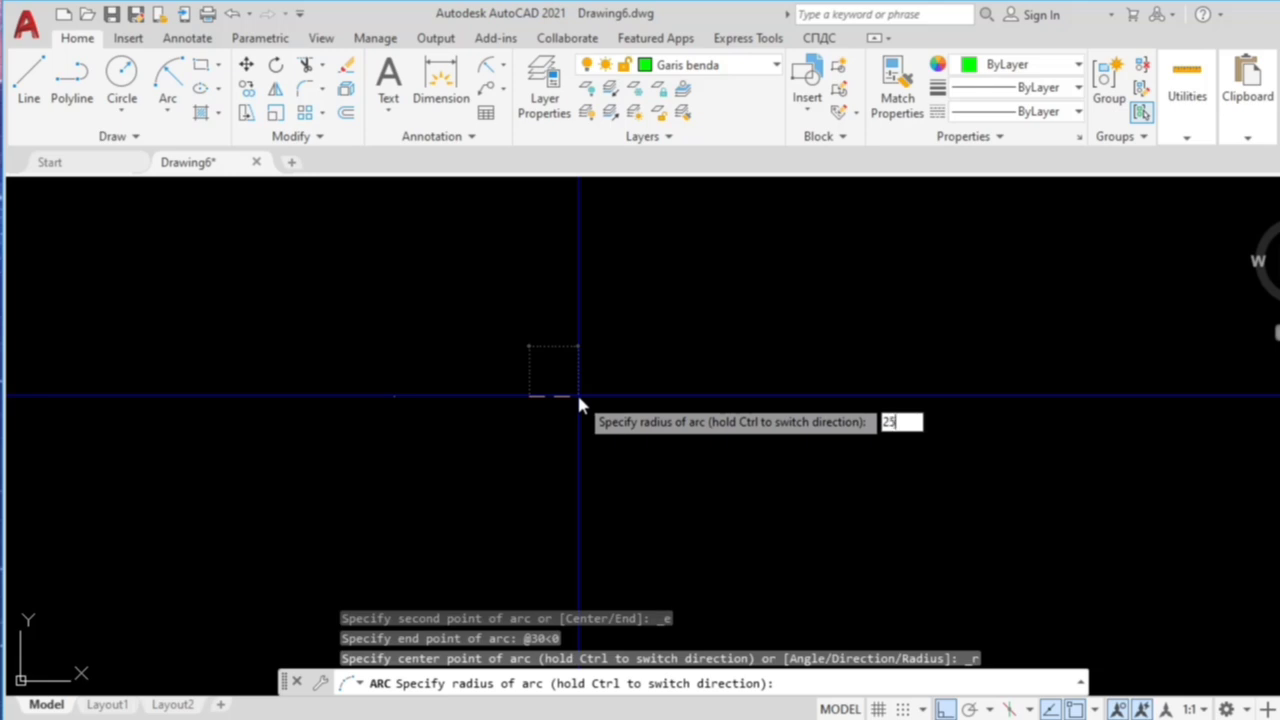
pyautogui.press('Return')
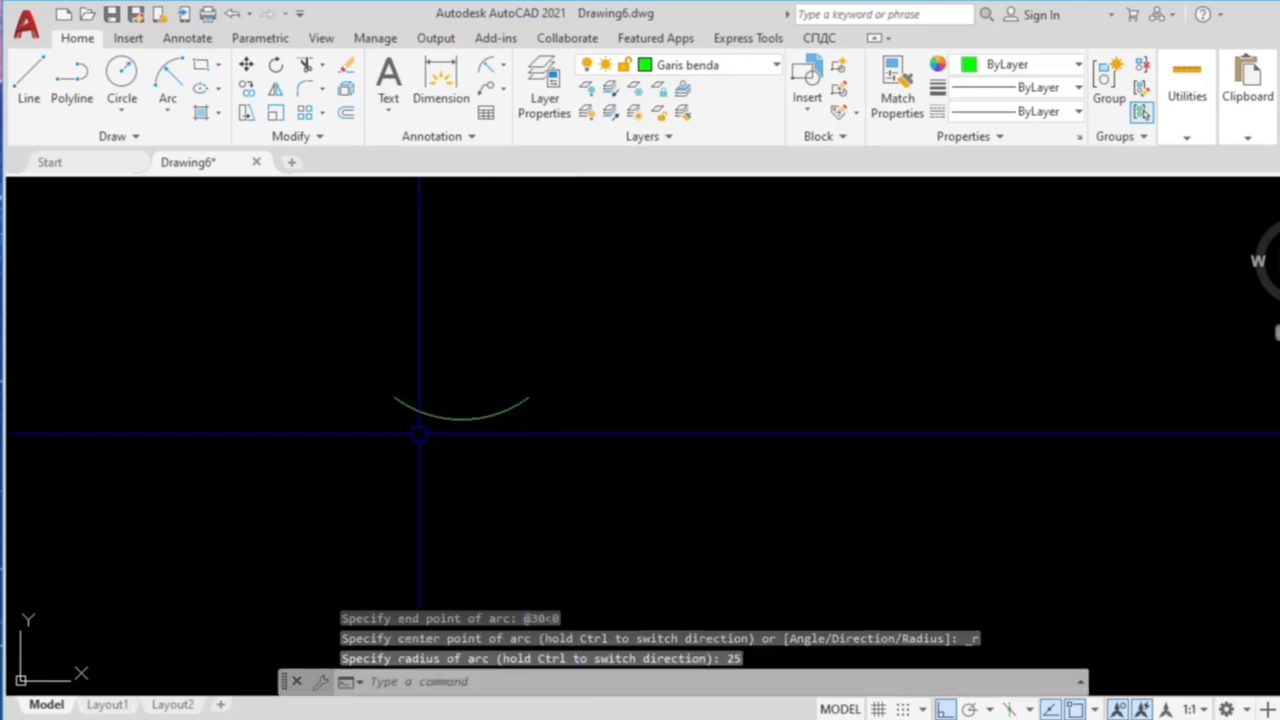
# Step: Add a radius dimension to the arc, with its text placed below the curve
pyautogui.scroll(4, 420, 430)
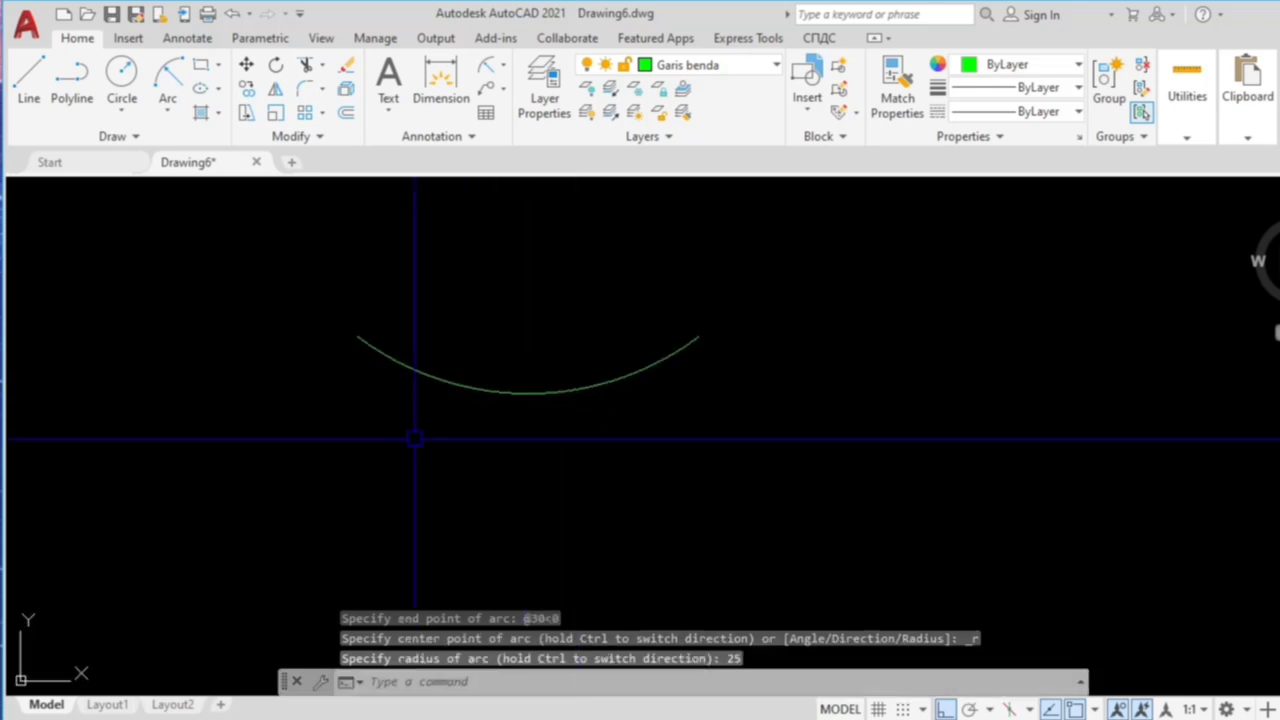
pyautogui.click(460, 66)
pyautogui.click(545, 391)
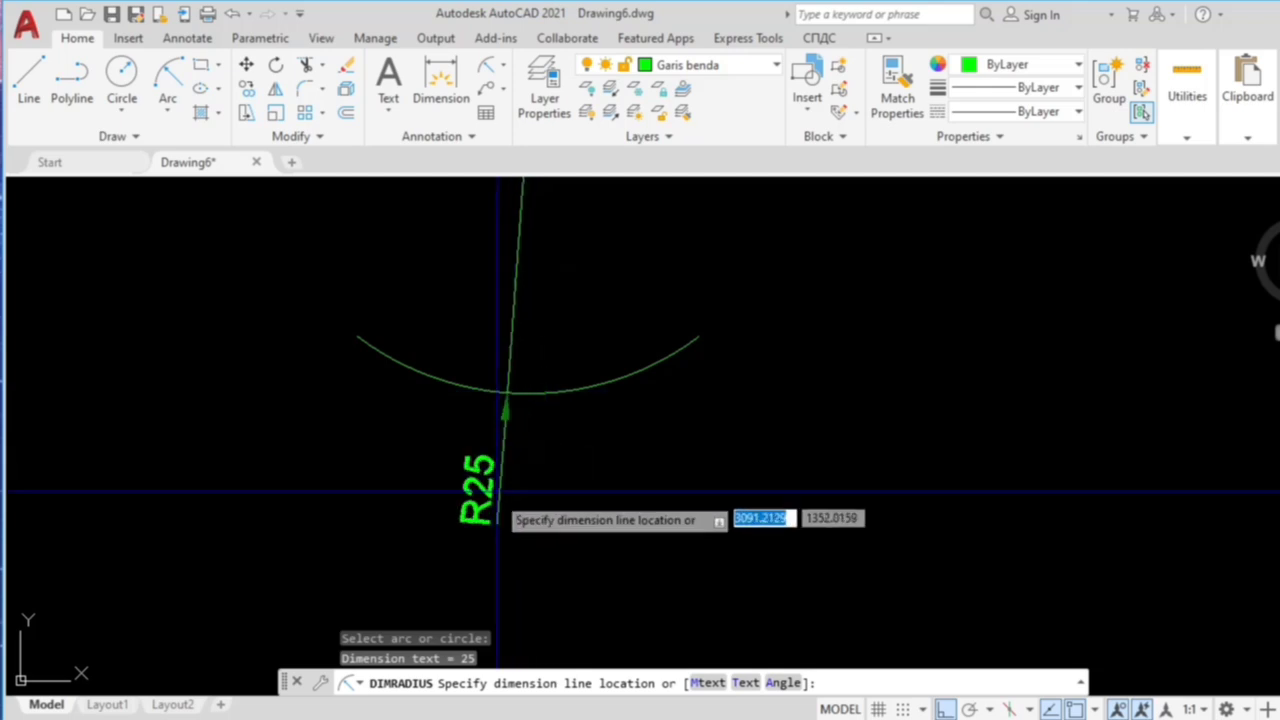
pyautogui.click(507, 523)
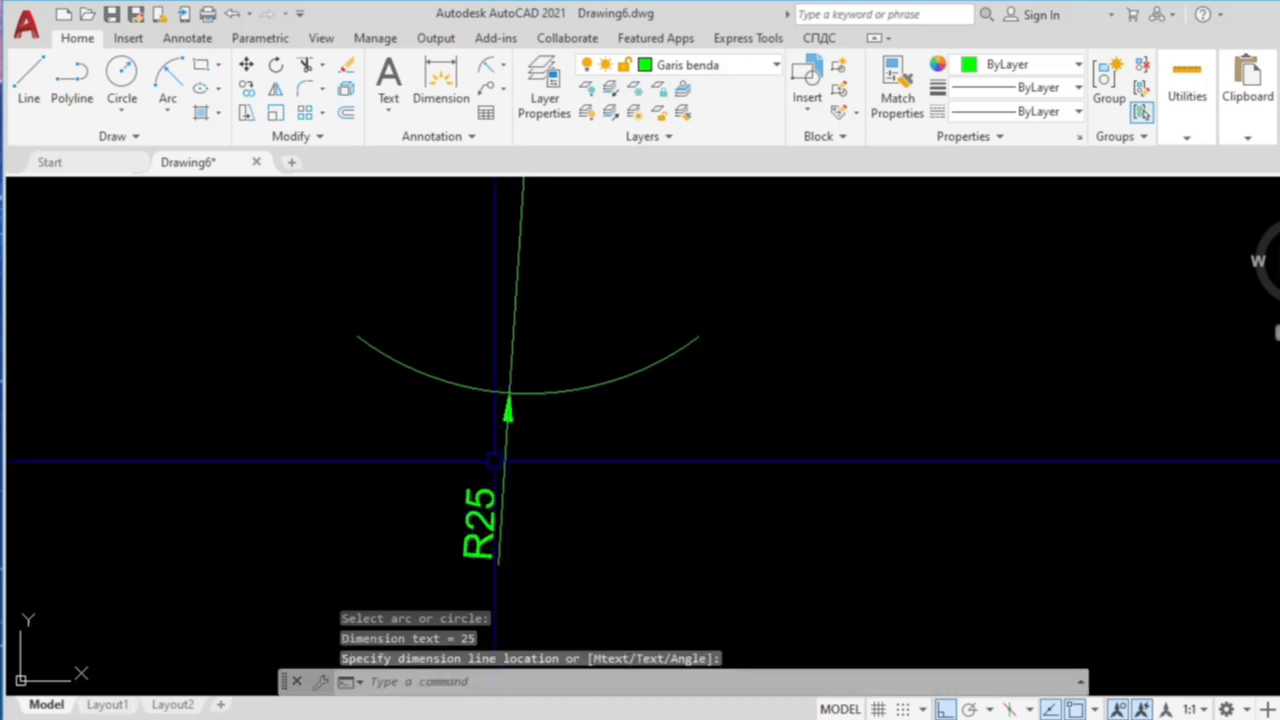
# Step: Add a linear dimension between the arc's two endpoints, with the dimension line placed above the arc
pyautogui.click(502, 66)
pyautogui.click(525, 96)
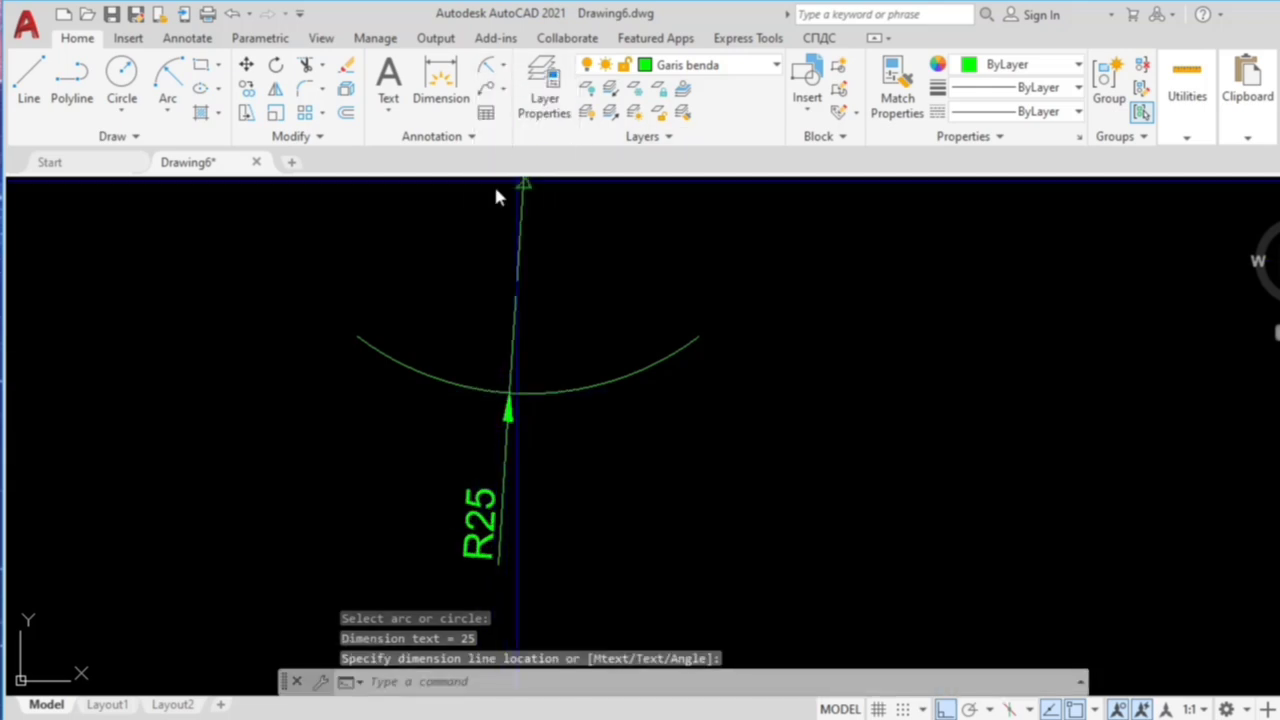
pyautogui.click(358, 337)
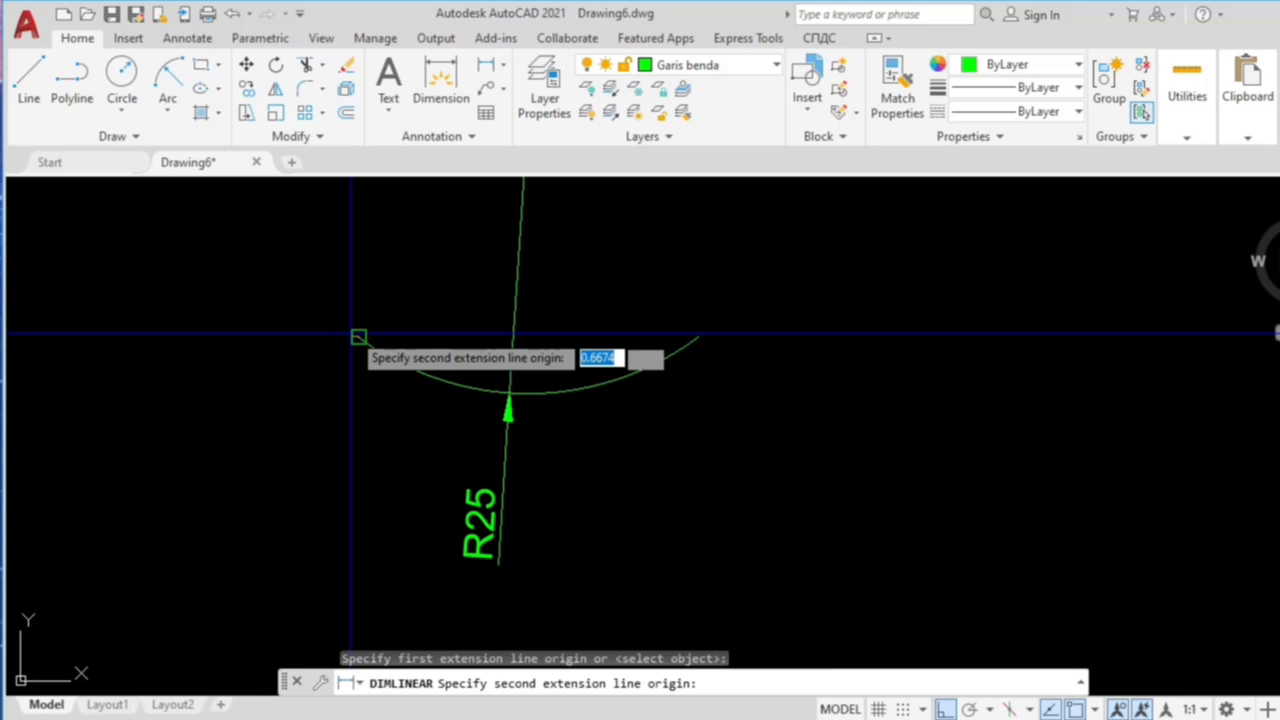
pyautogui.click(698, 337)
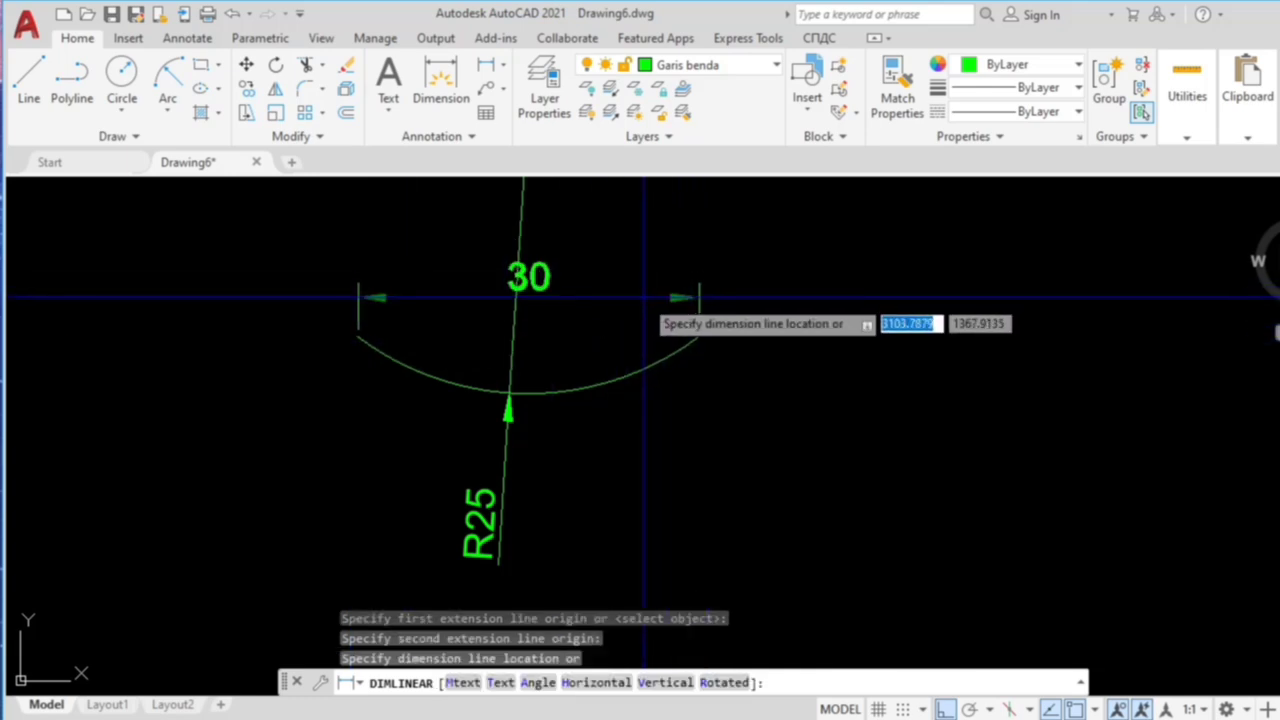
pyautogui.click(651, 290)
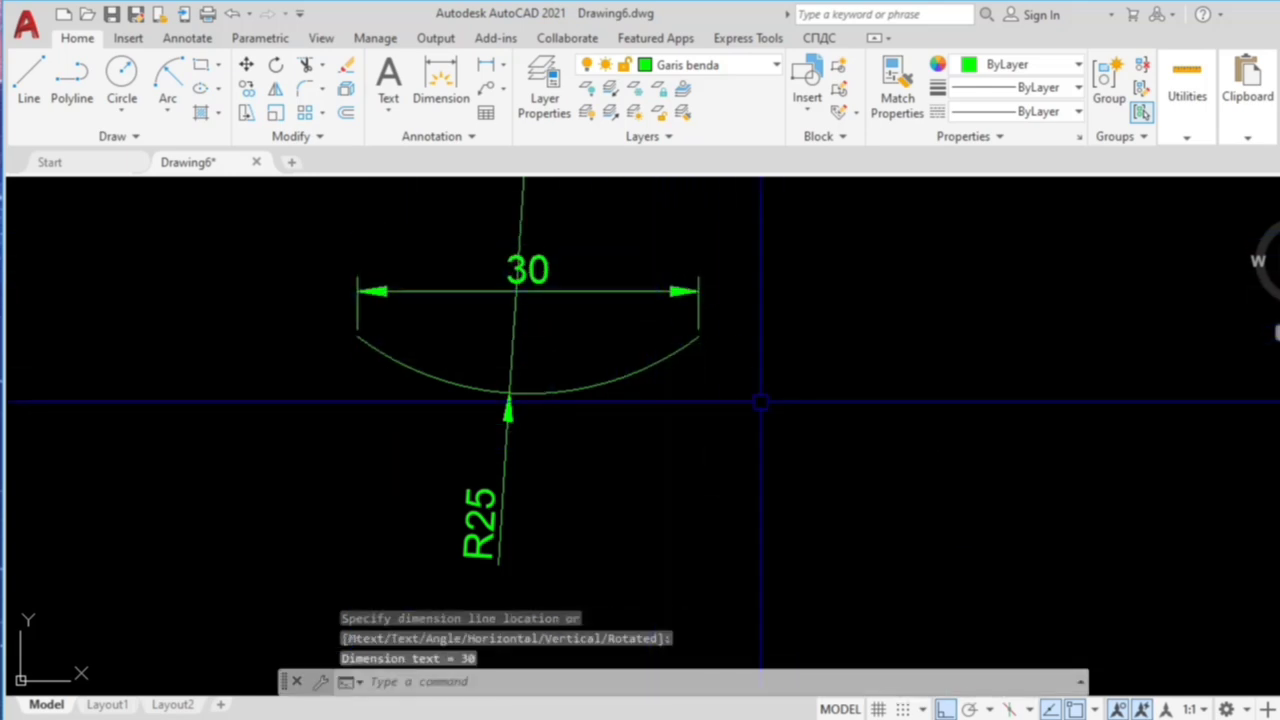
# Step: Erase the arc together with its radius and linear dimensions
pyautogui.scroll(-5, 763, 400)
pyautogui.scroll(3, 737, 386)
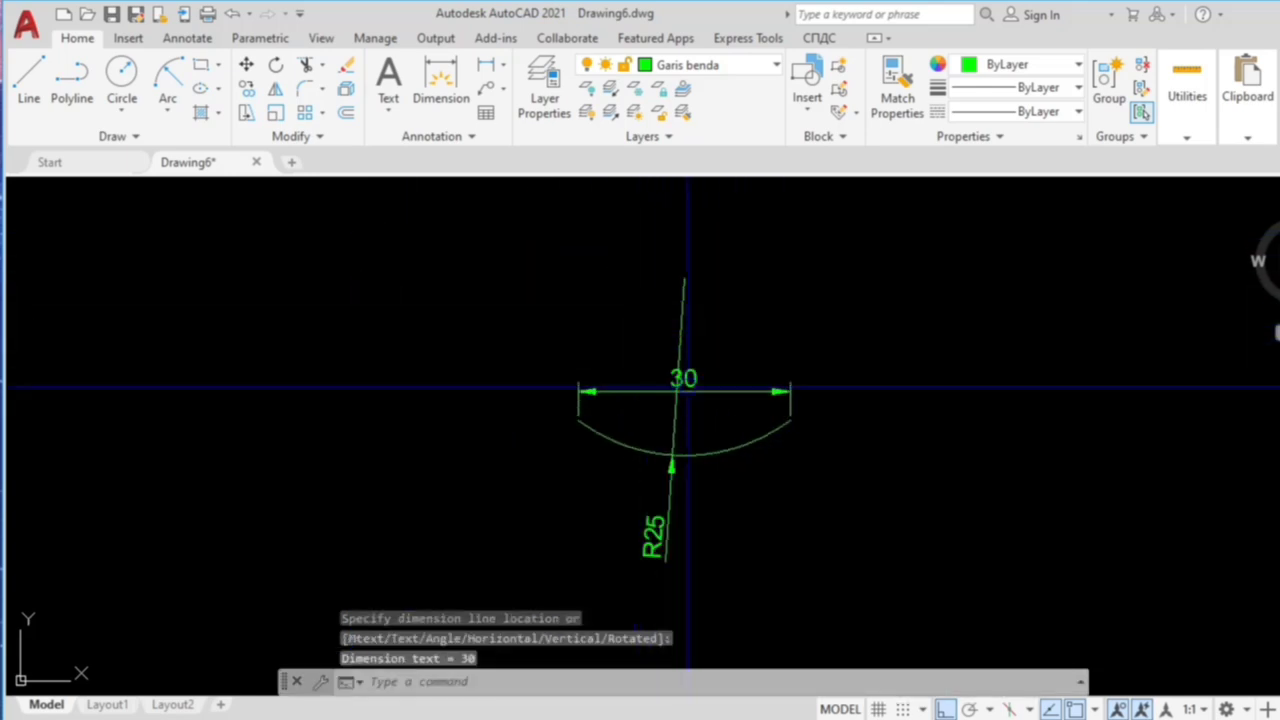
pyautogui.press('Escape')
pyautogui.click(771, 506)
pyautogui.click(579, 349)
pyautogui.press('Delete')
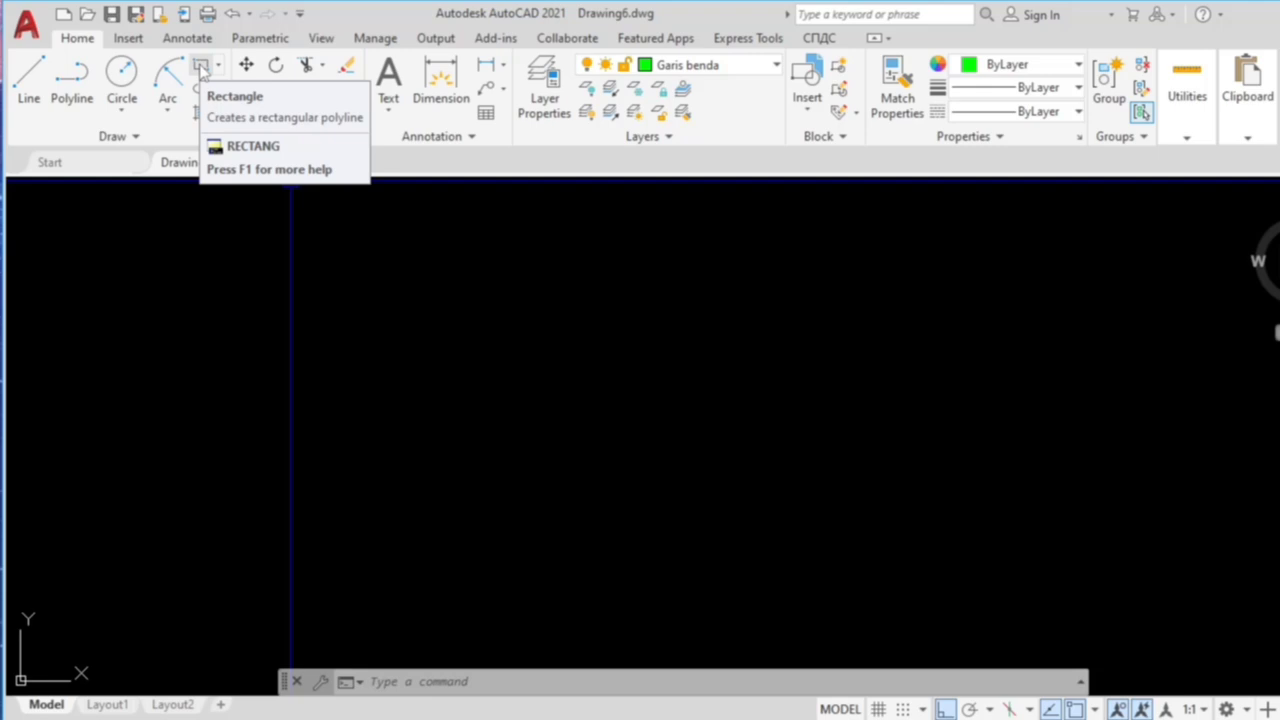
# Step: Draw a rectangle 100 mm wide and 50 mm high from a picked lower-left corner
pyautogui.click(200, 66)
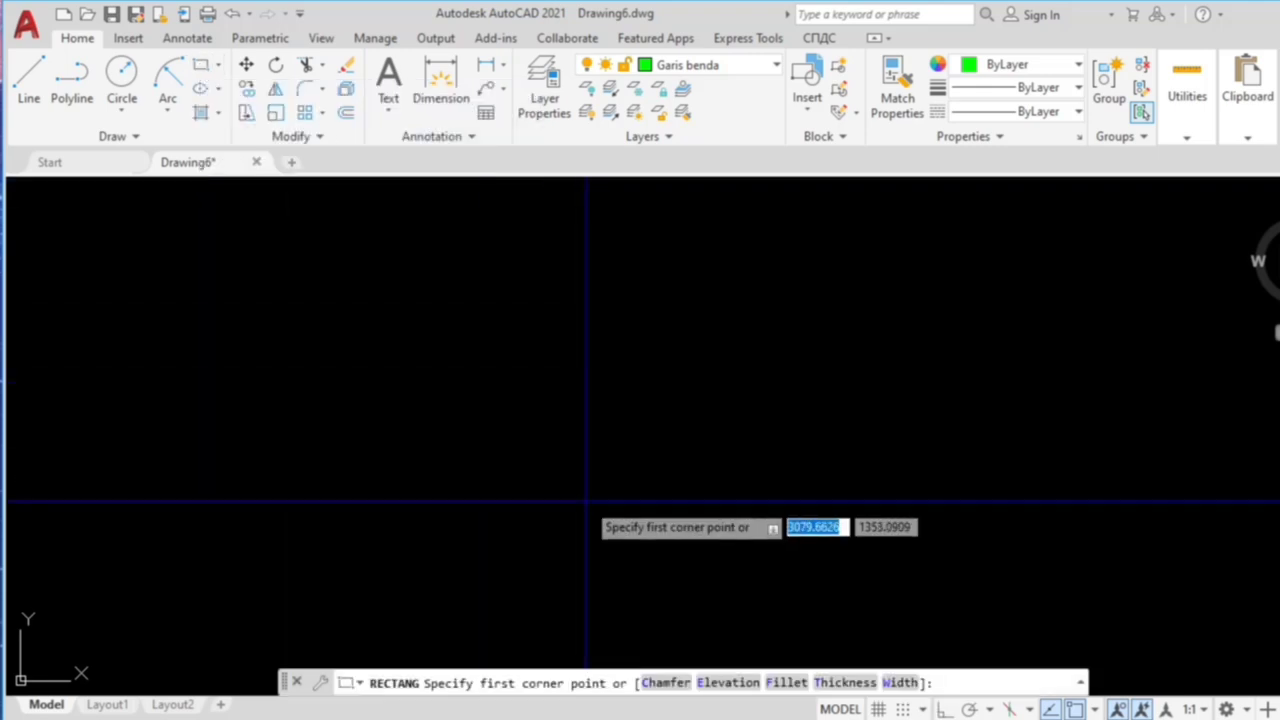
pyautogui.click(545, 537)
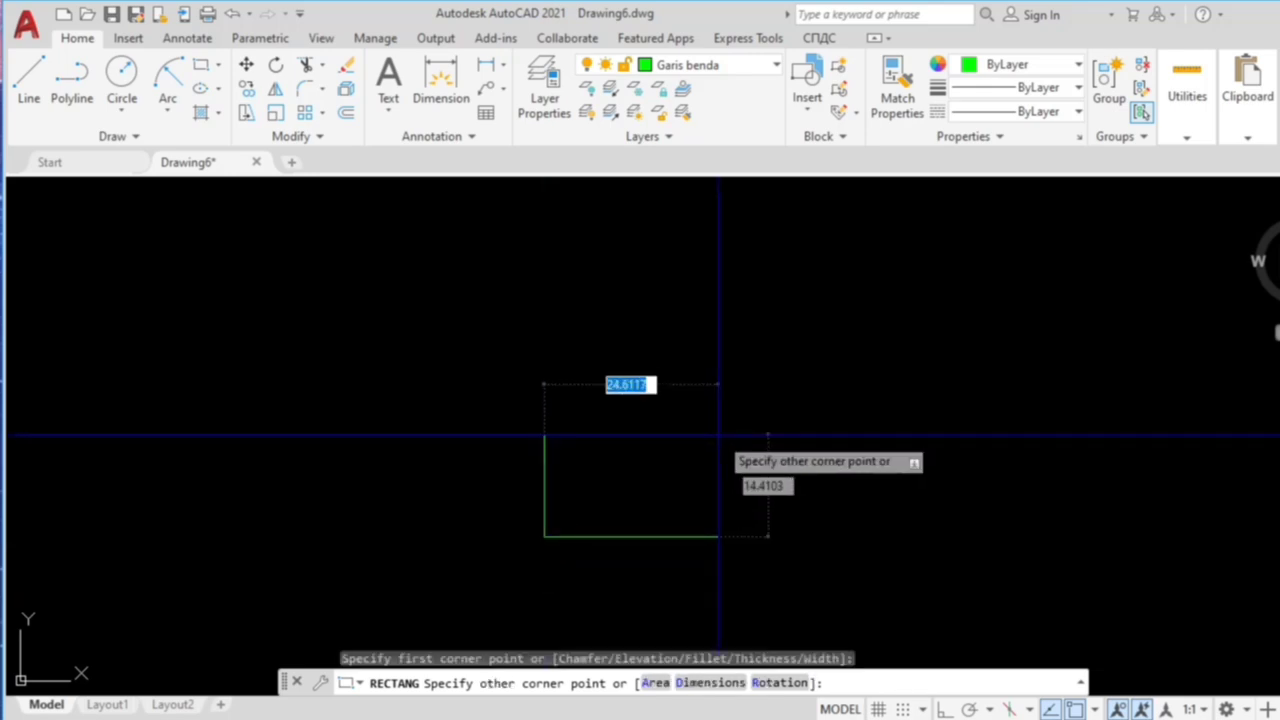
pyautogui.write('100')
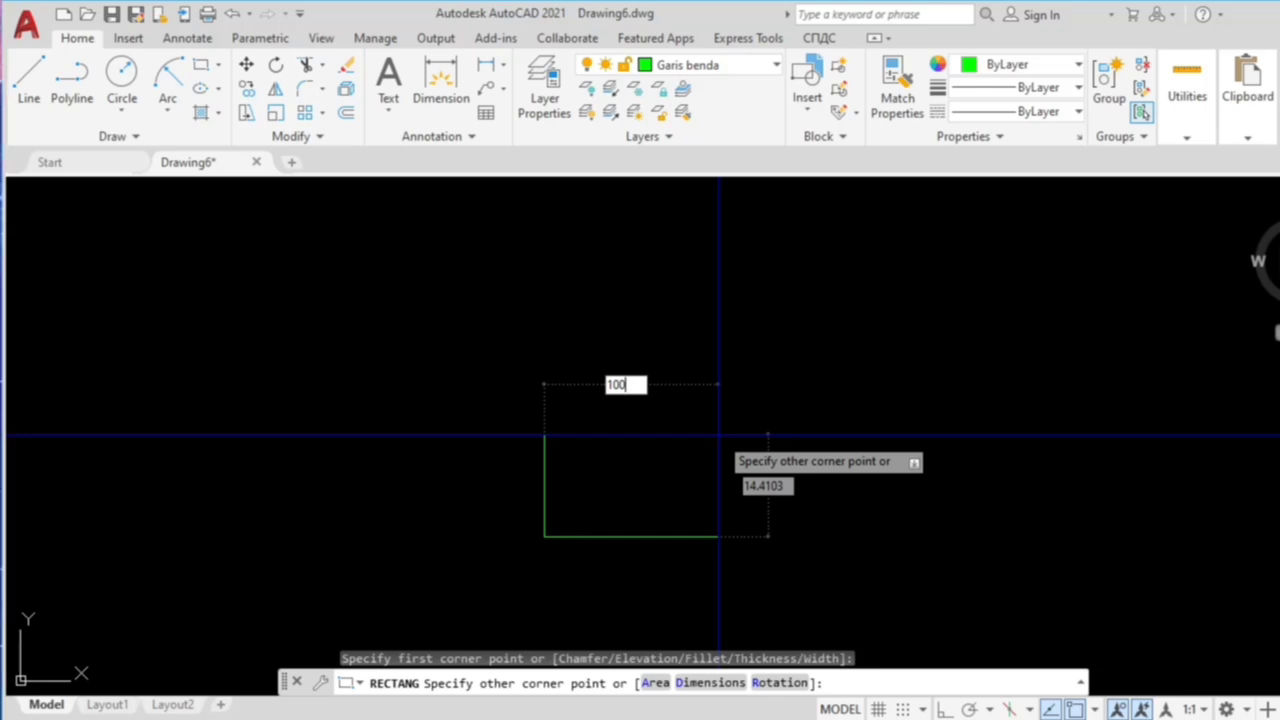
pyautogui.press('Tab')
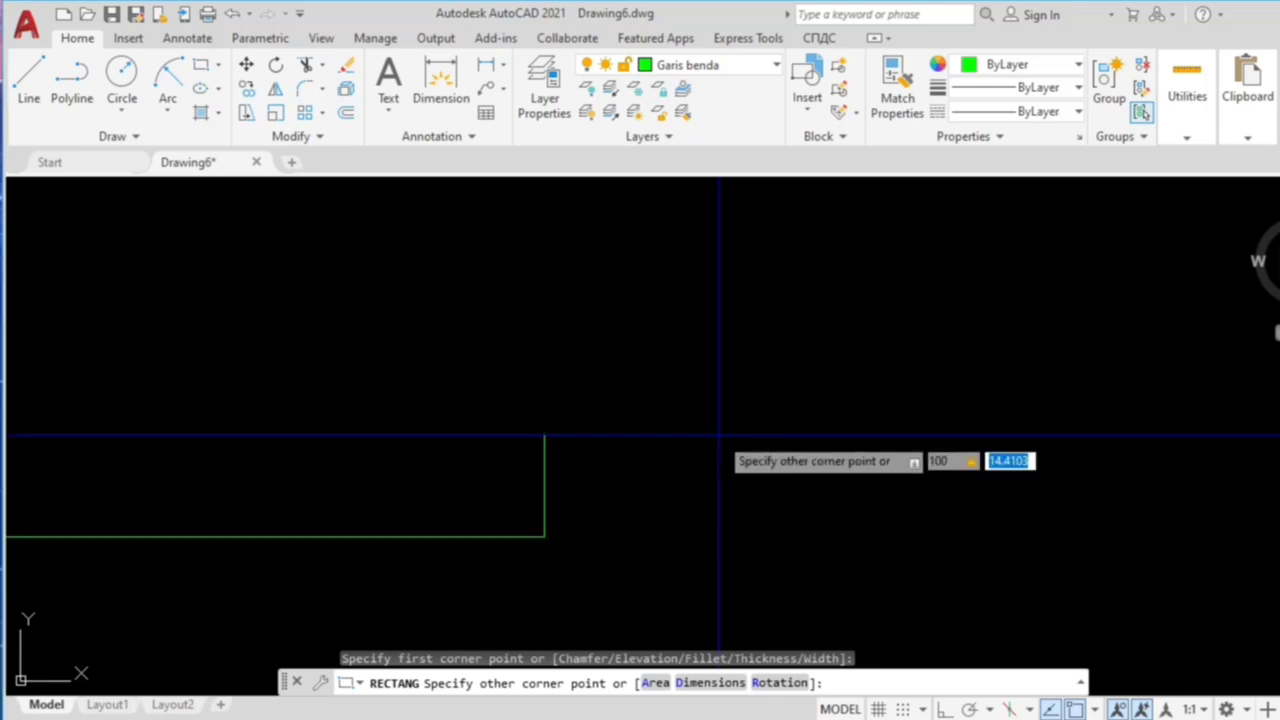
pyautogui.write('50')
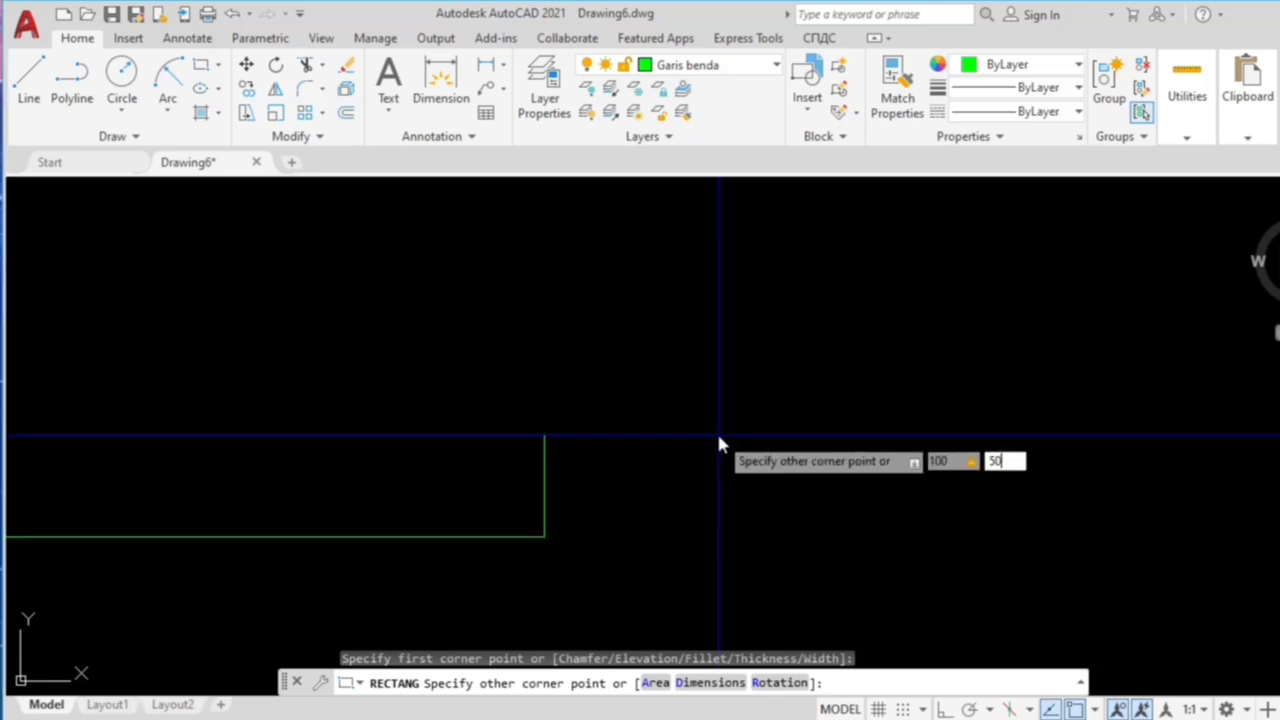
pyautogui.press('Return')
# Step: Add a linear dimension to the rectangle's top edge, with the dimension line placed above it
pyautogui.scroll(-2, 1066, 443)
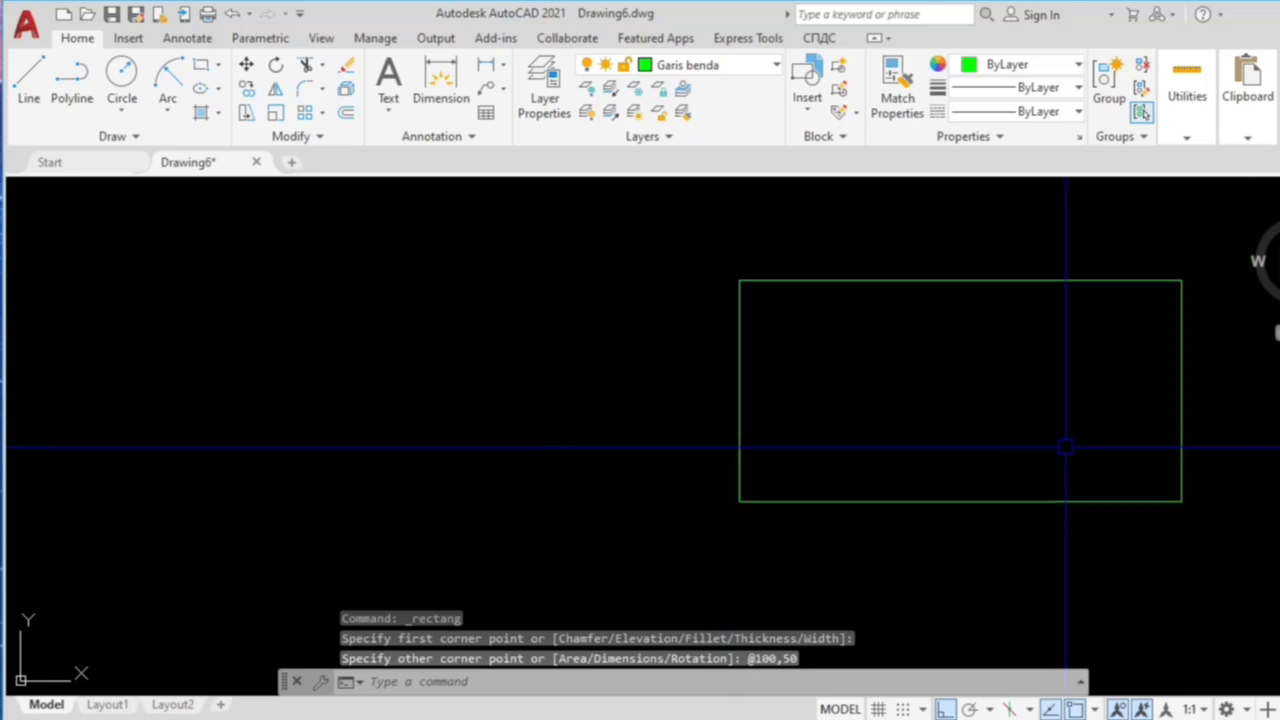
pyautogui.scroll(2, 1063, 443)
pyautogui.scroll(-2, 1063, 420)
pyautogui.scroll(2, 1051, 407)
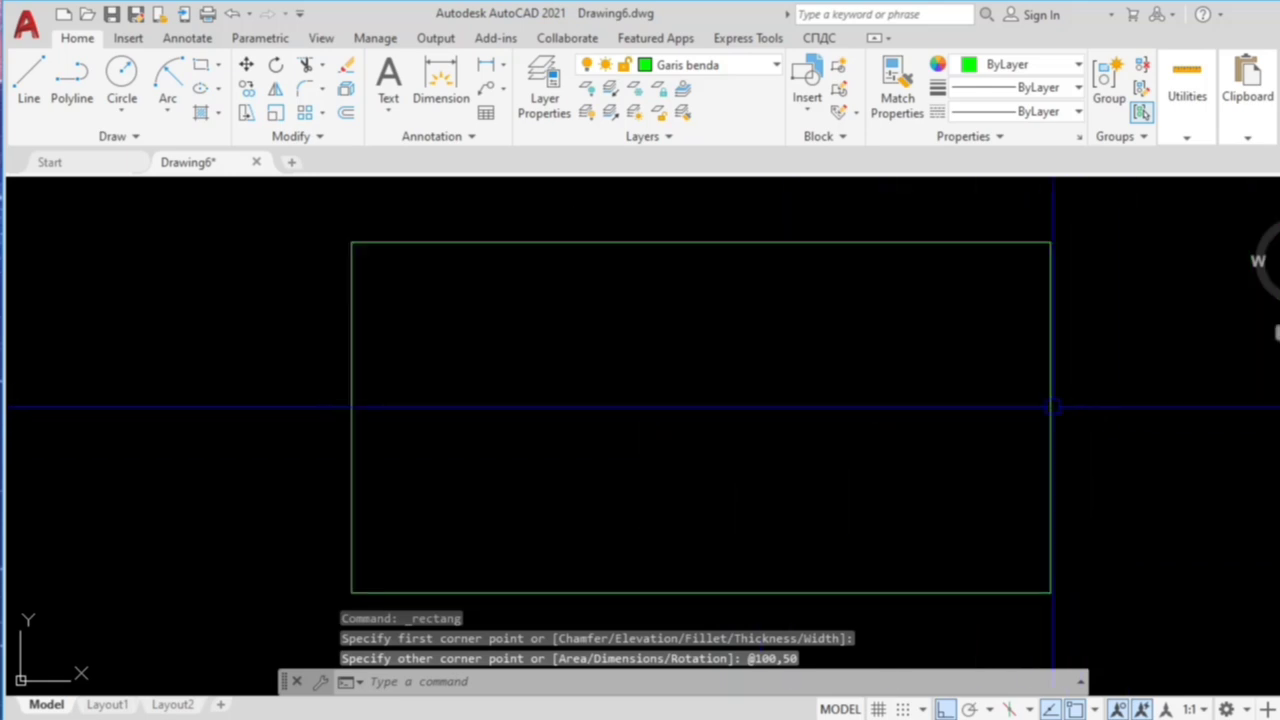
pyautogui.click(486, 64)
pyautogui.scroll(-2, 615, 223)
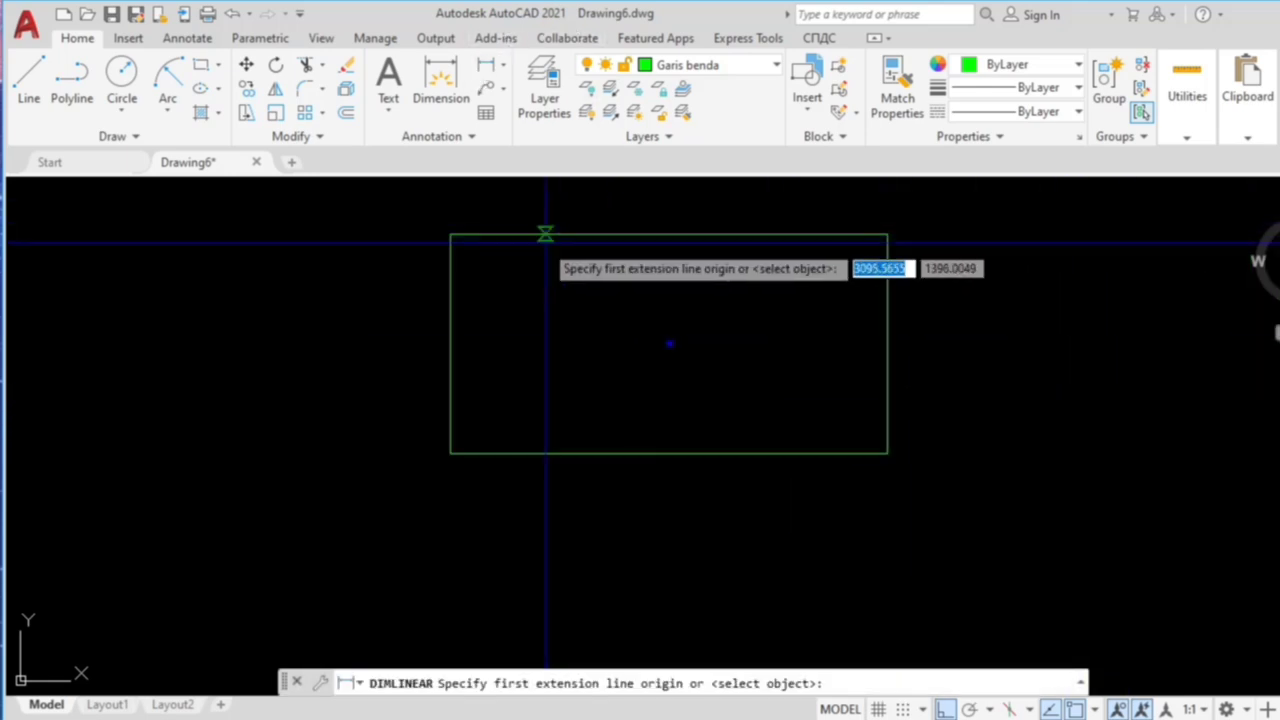
pyautogui.click(451, 234)
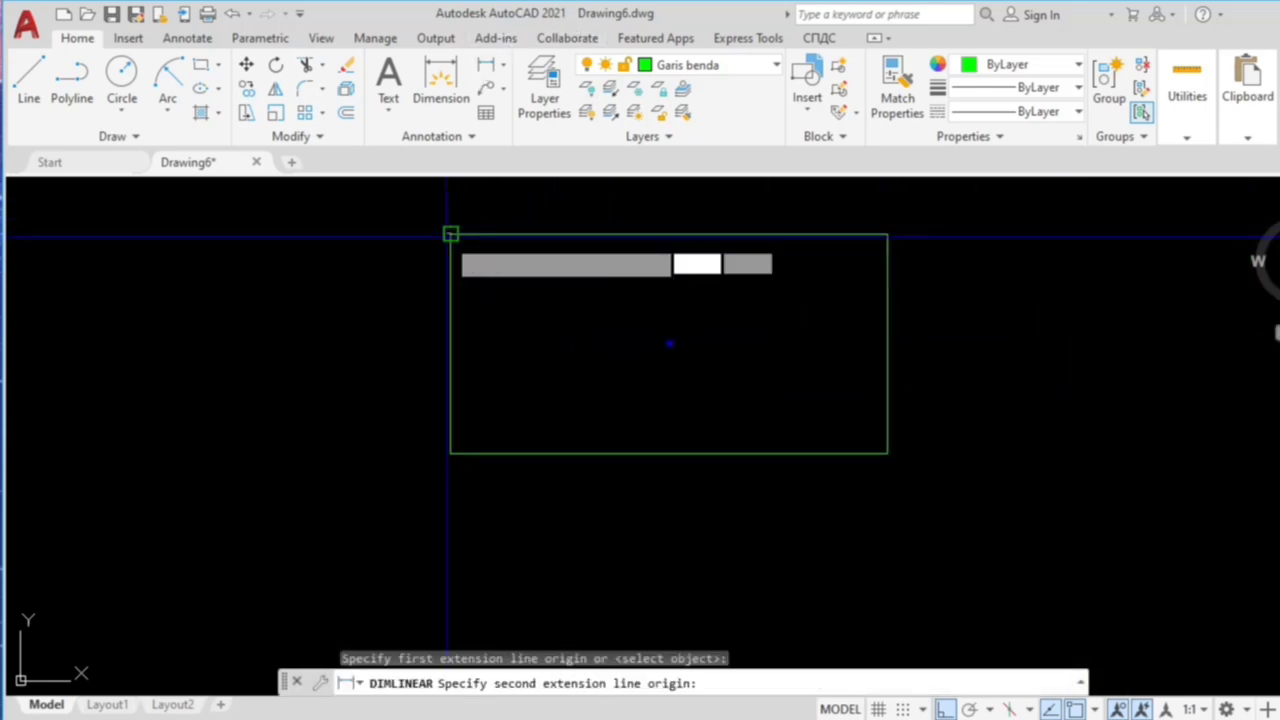
pyautogui.click(887, 234)
pyautogui.scroll(-2, 889, 234)
pyautogui.scroll(-2, 844, 246)
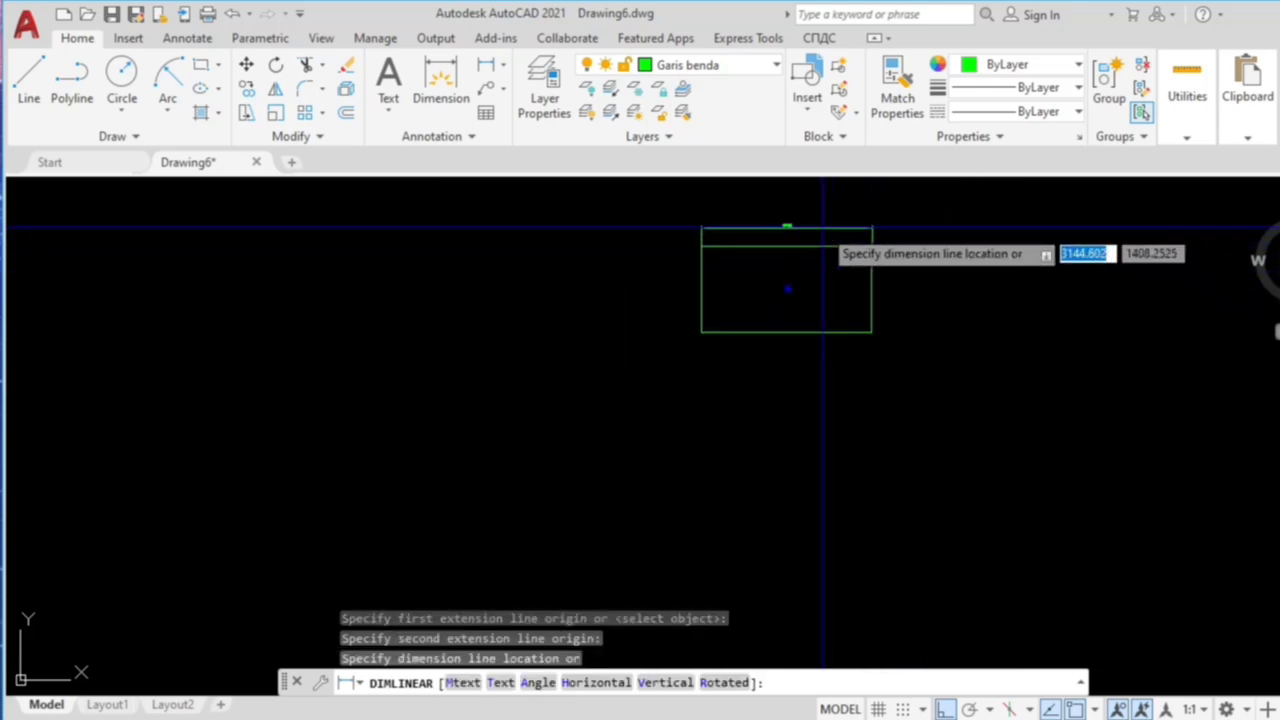
pyautogui.click(823, 228)
# Step: Add a linear dimension to the rectangle's right edge, with the dimension line placed outside the shape
pyautogui.scroll(4, 826, 223)
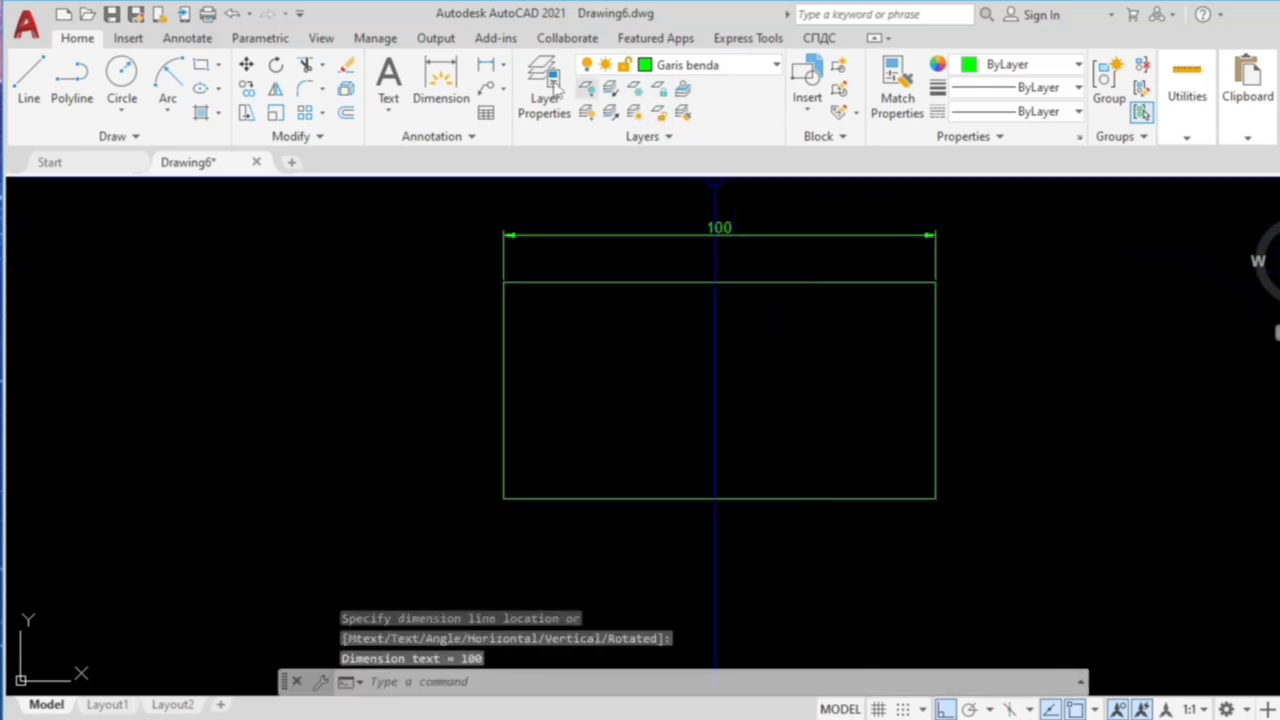
pyautogui.click(486, 64)
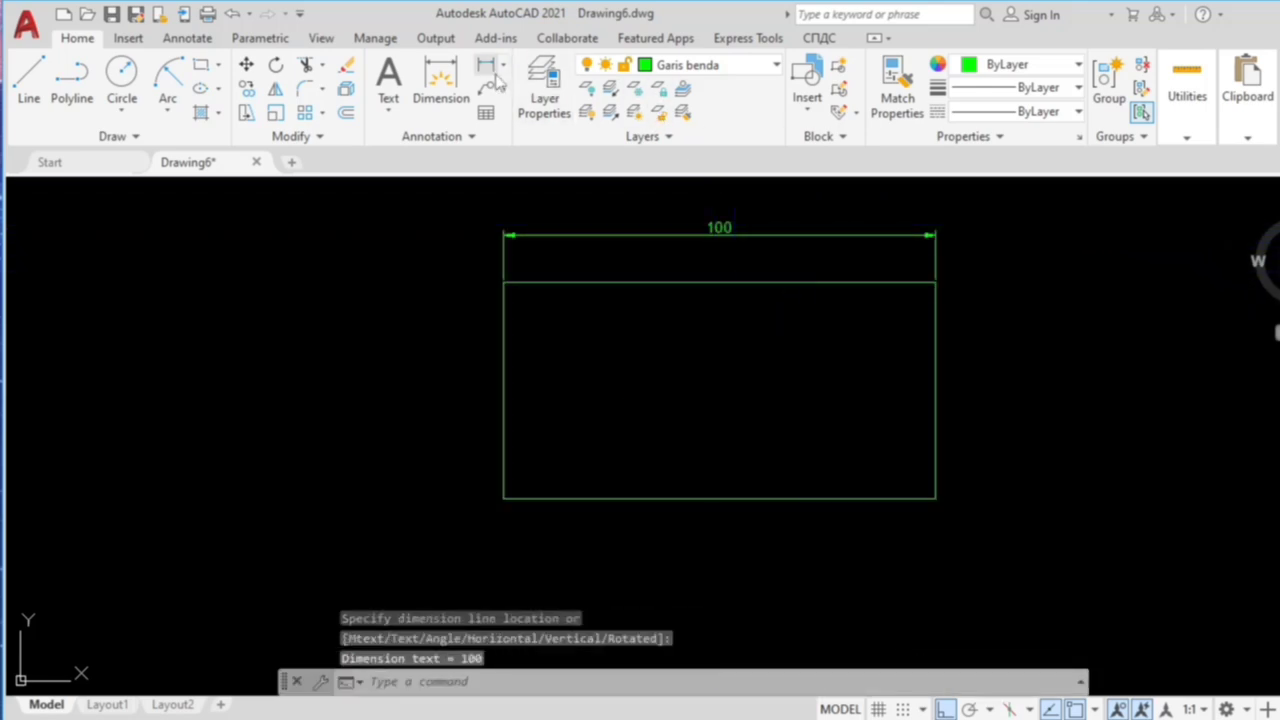
pyautogui.click(935, 283)
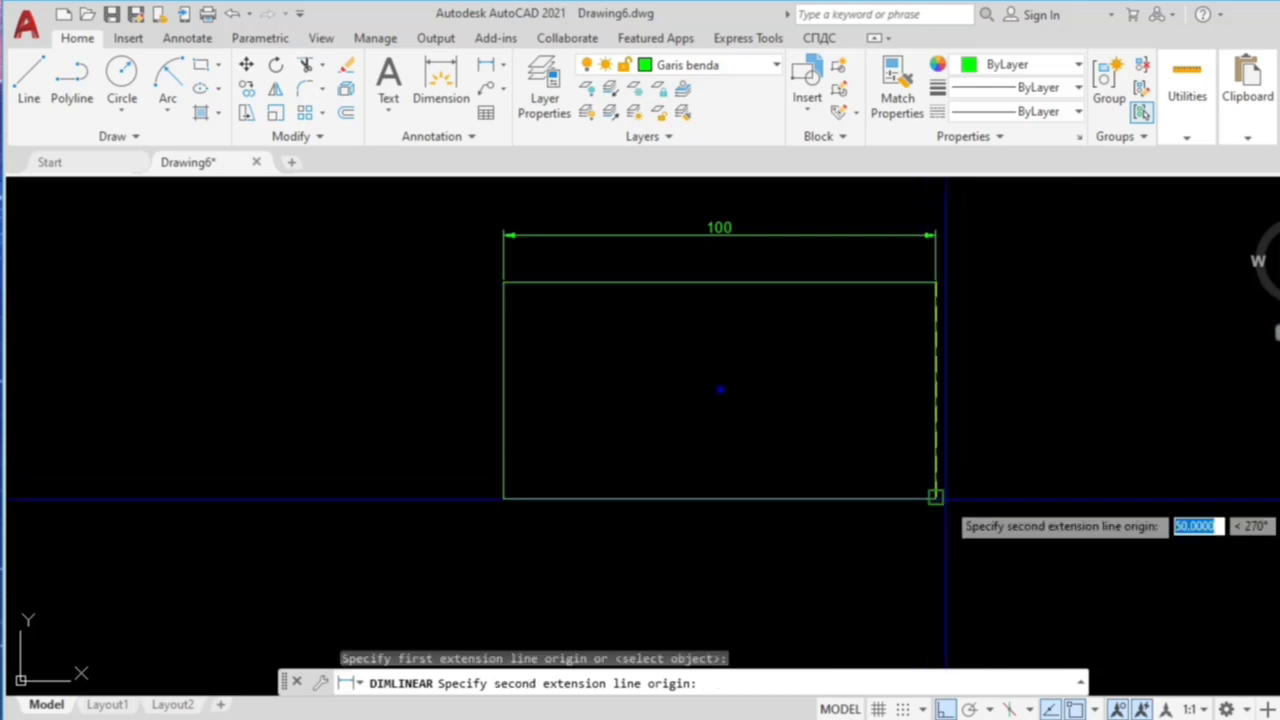
pyautogui.click(935, 497)
pyautogui.click(978, 387)
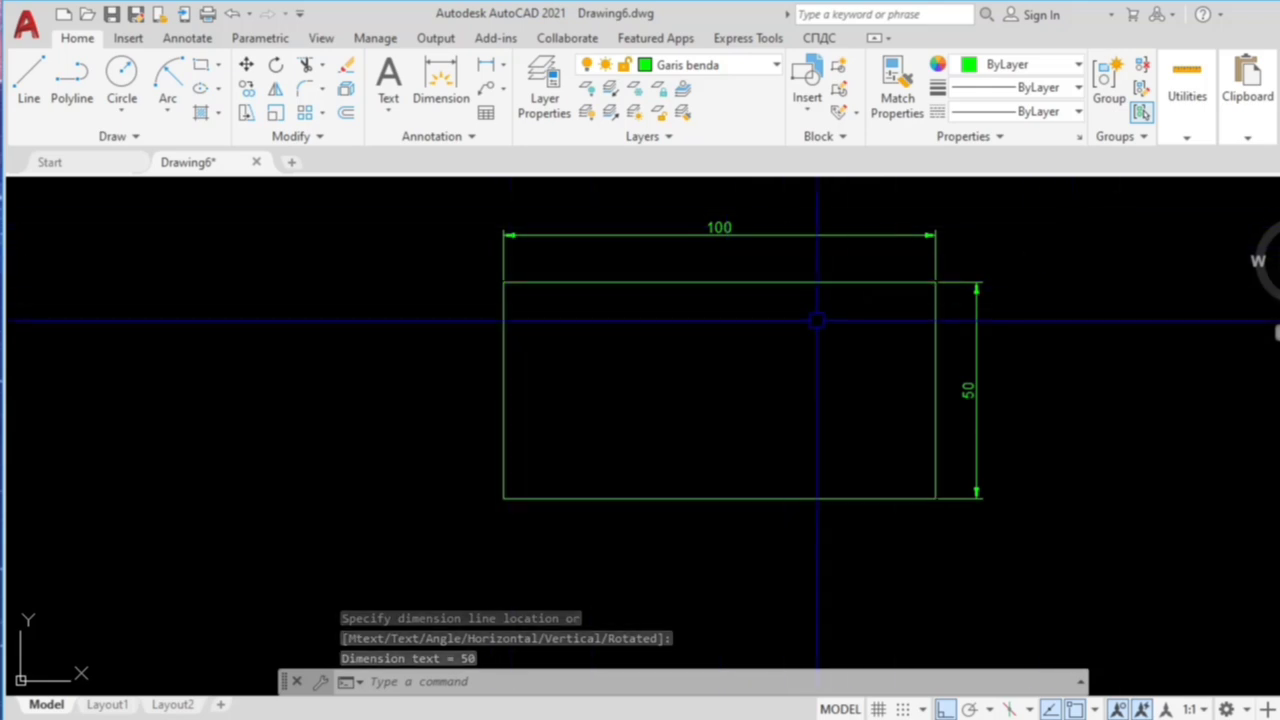
pyautogui.press('Escape')
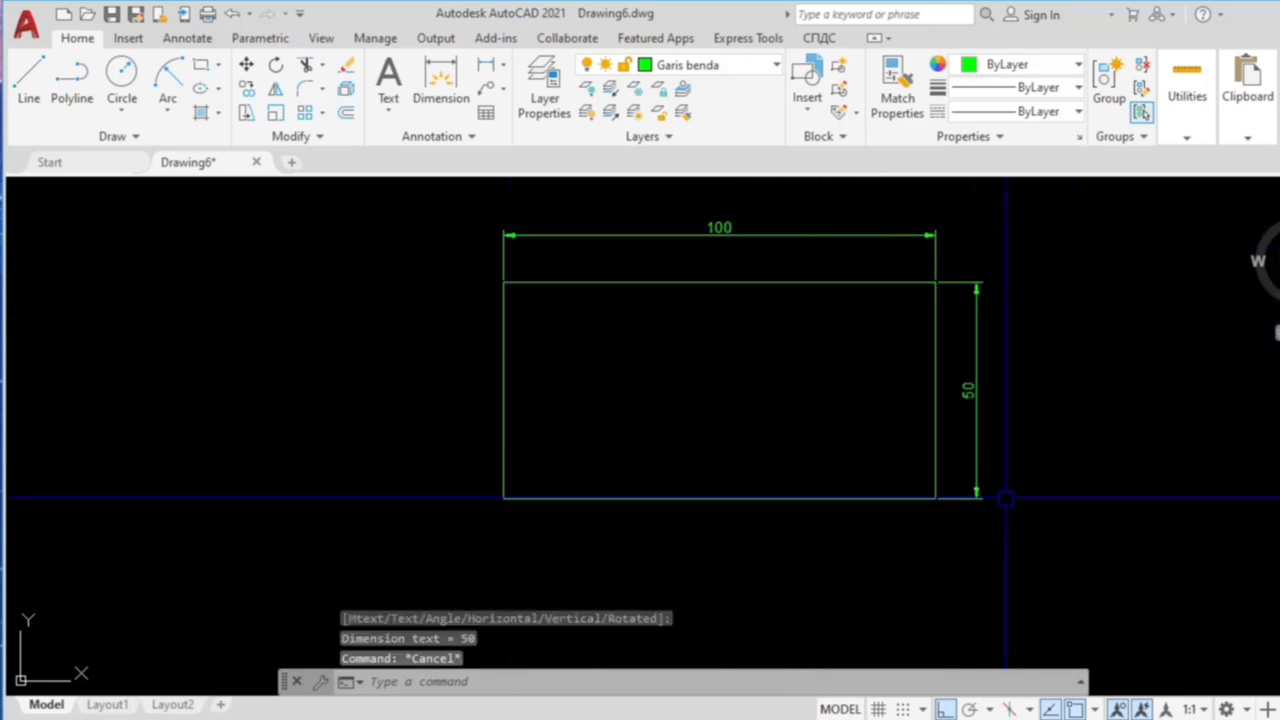
# Step: Erase the rectangle together with its width and height dimensions
pyautogui.scroll(-2, 1005, 514)
pyautogui.click(1010, 535)
pyautogui.click(810, 285)
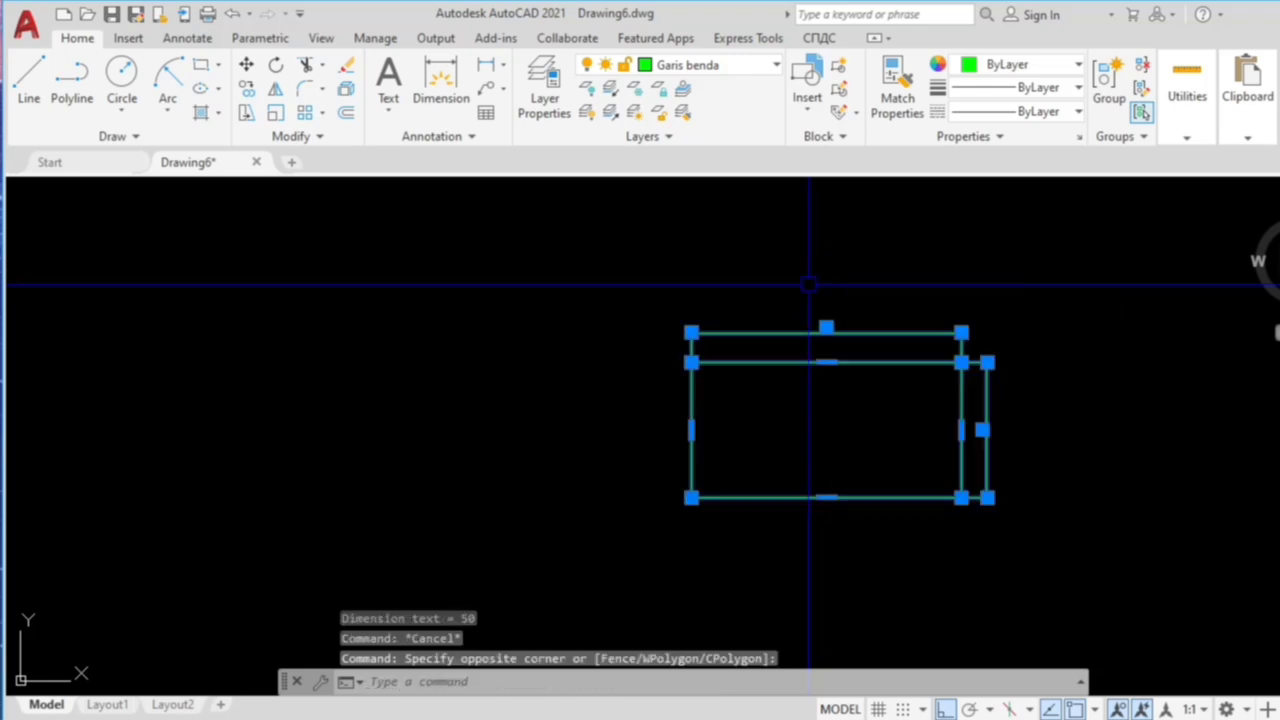
pyautogui.press('Delete')
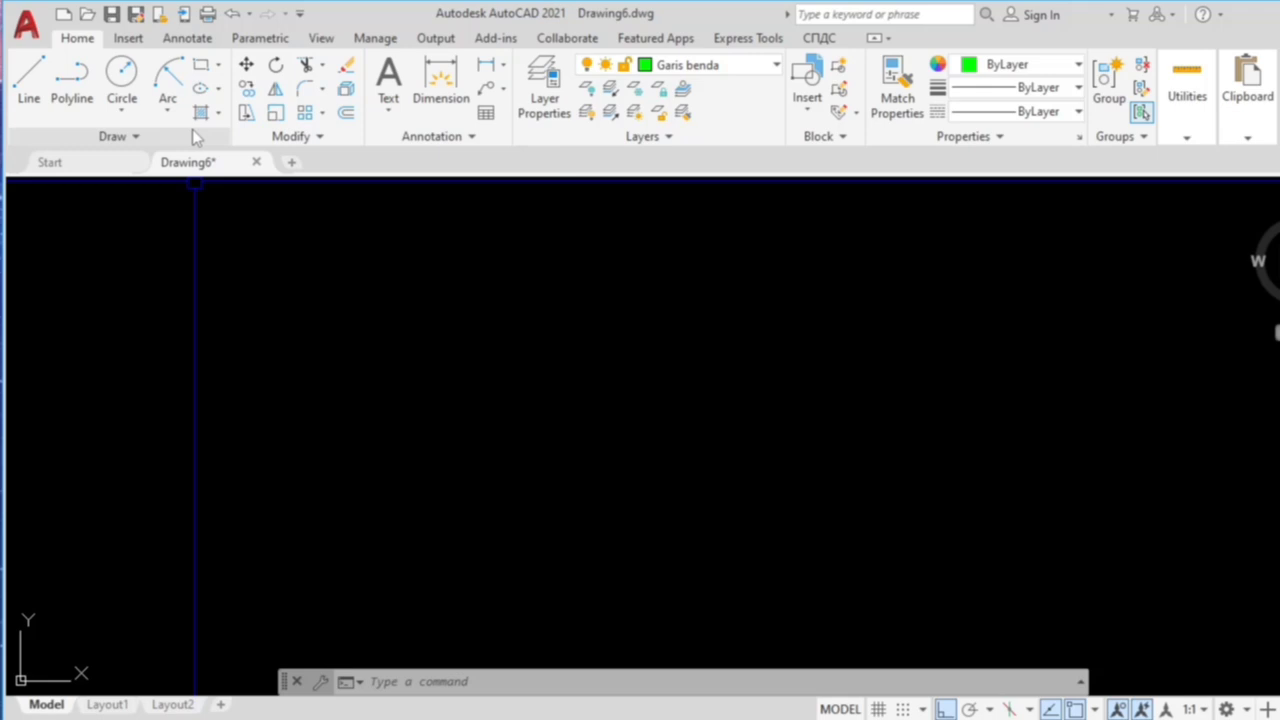
# Step: Draw a 6-sided polygon around a picked center with the Inscribed in circle option and a 50 mm radius
pyautogui.click(218, 66)
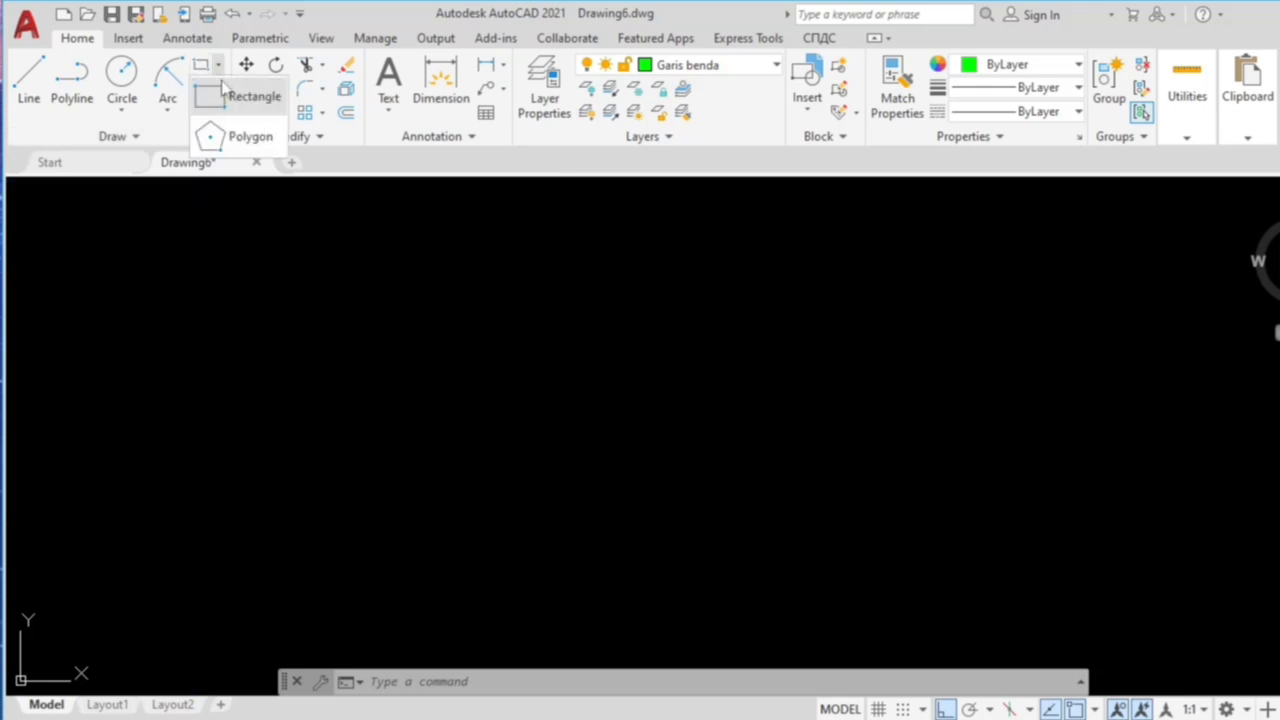
pyautogui.click(210, 138)
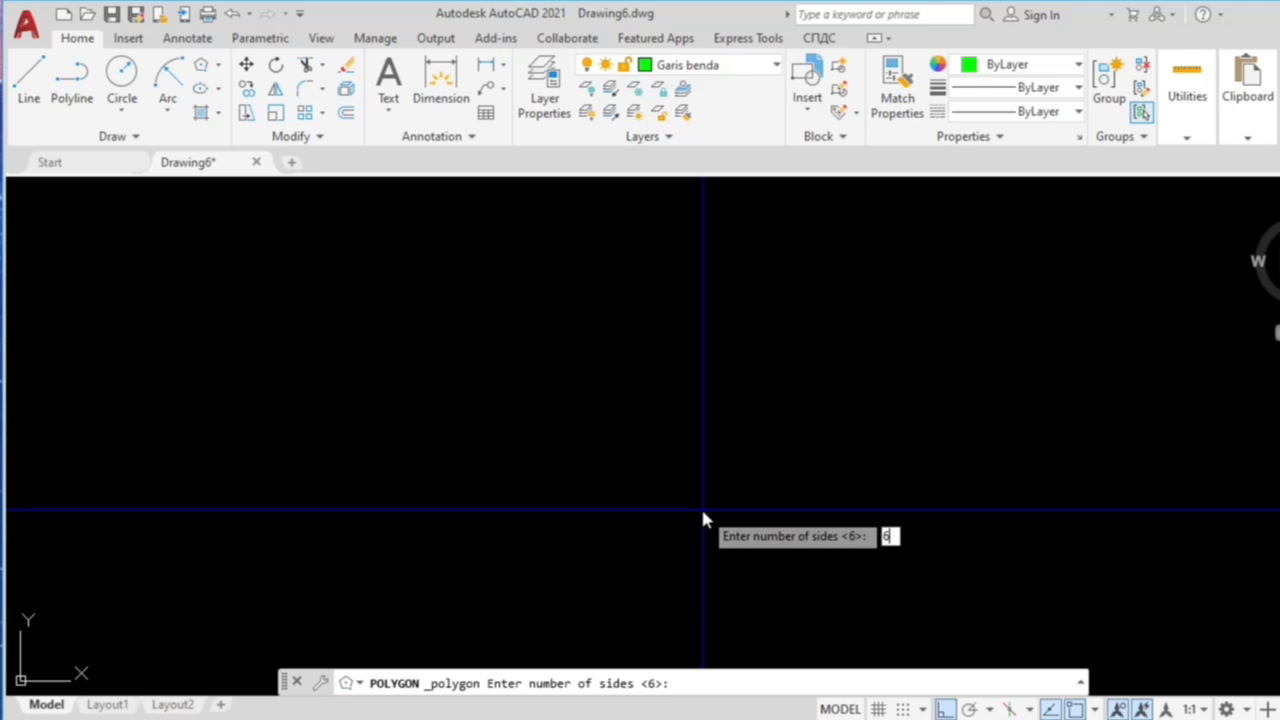
pyautogui.press('Return')
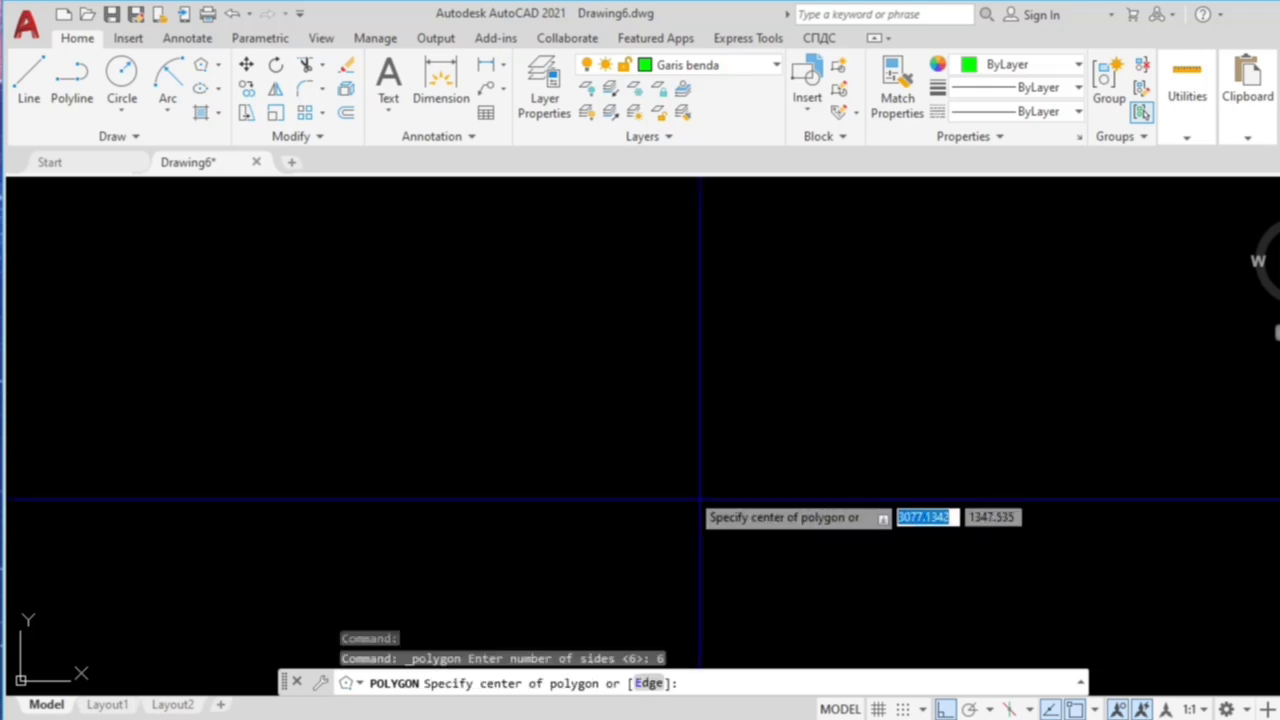
pyautogui.click(652, 460)
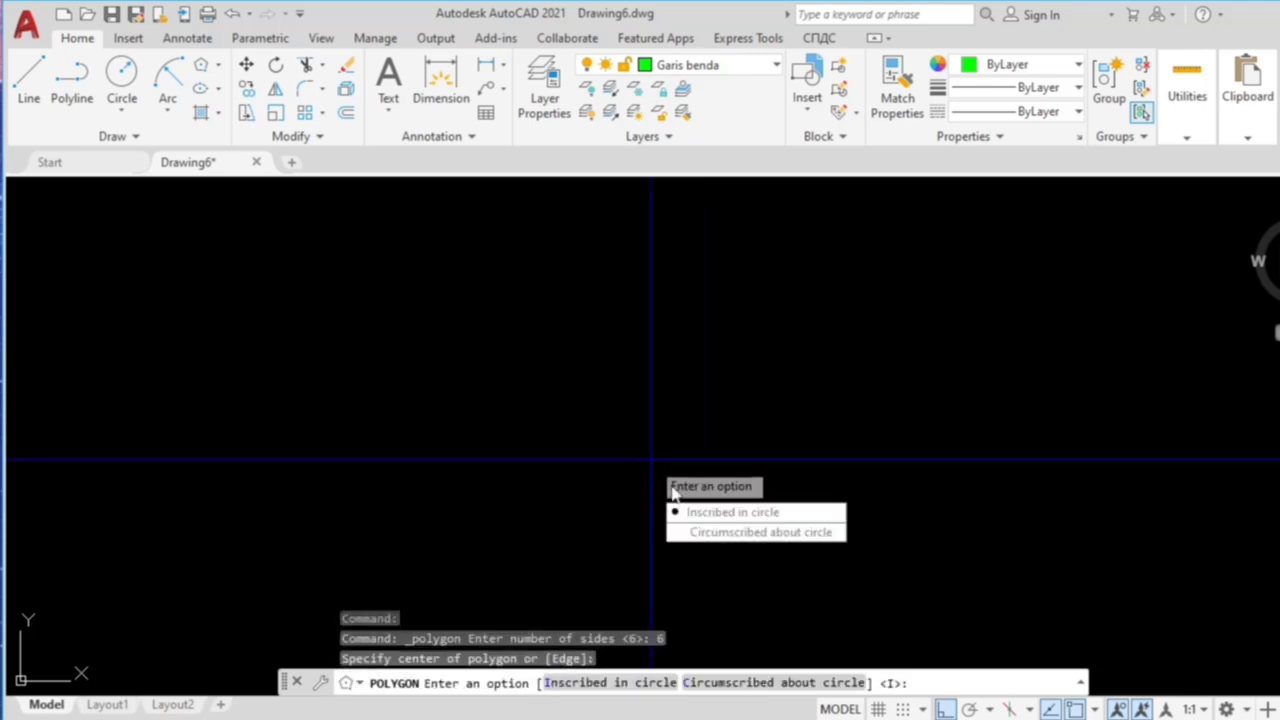
pyautogui.click(715, 517)
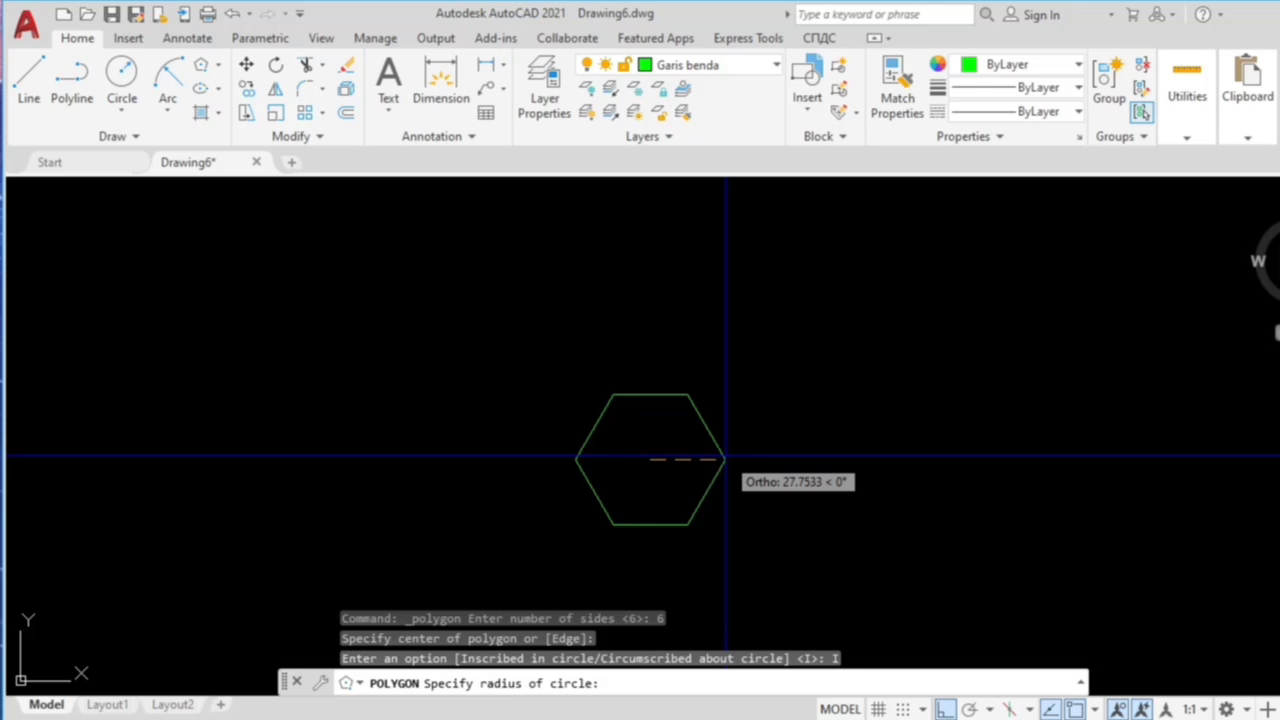
pyautogui.write('50')
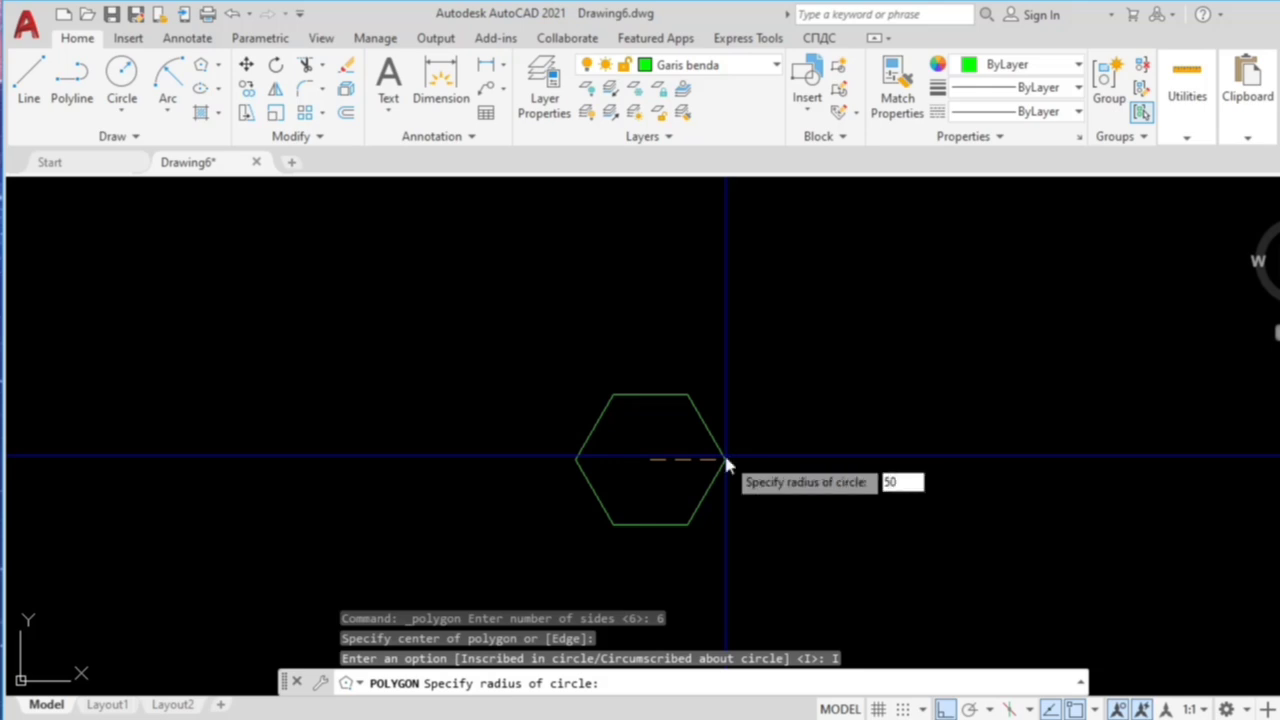
pyautogui.press('Return')
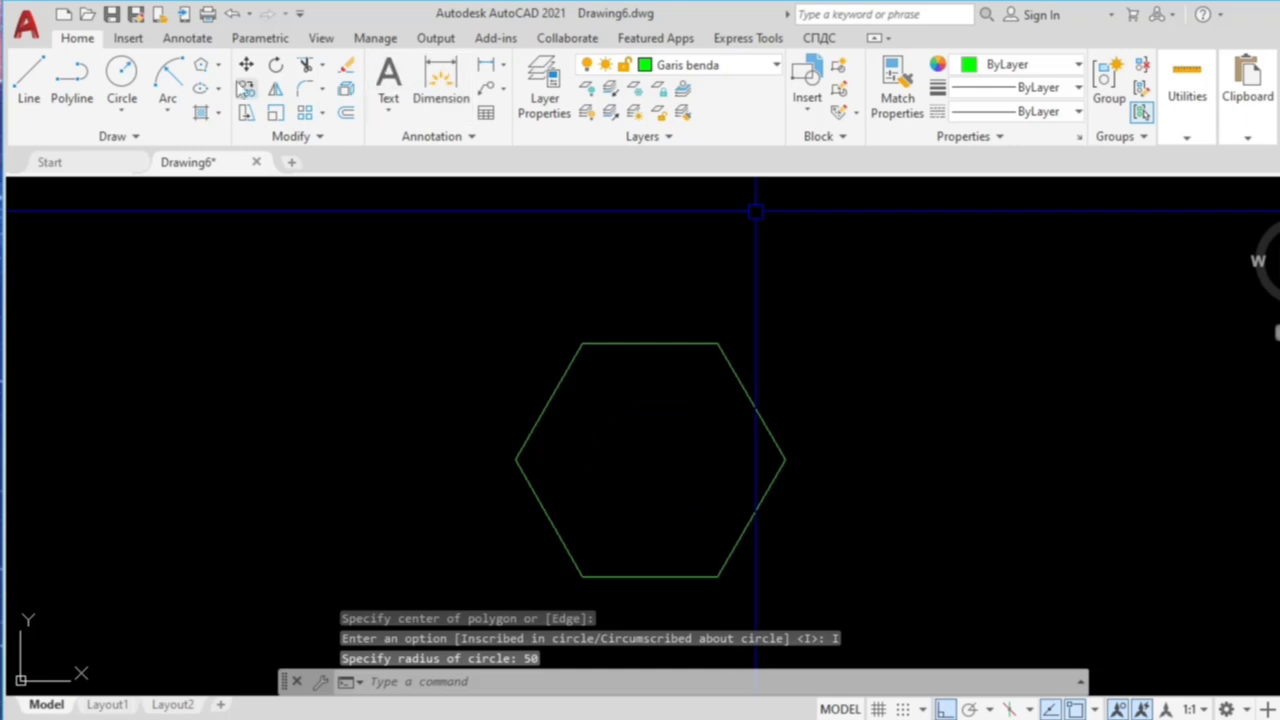
# Step: Draw a circle centered on the hexagon's center and passing through its right vertex
pyautogui.click(121, 75)
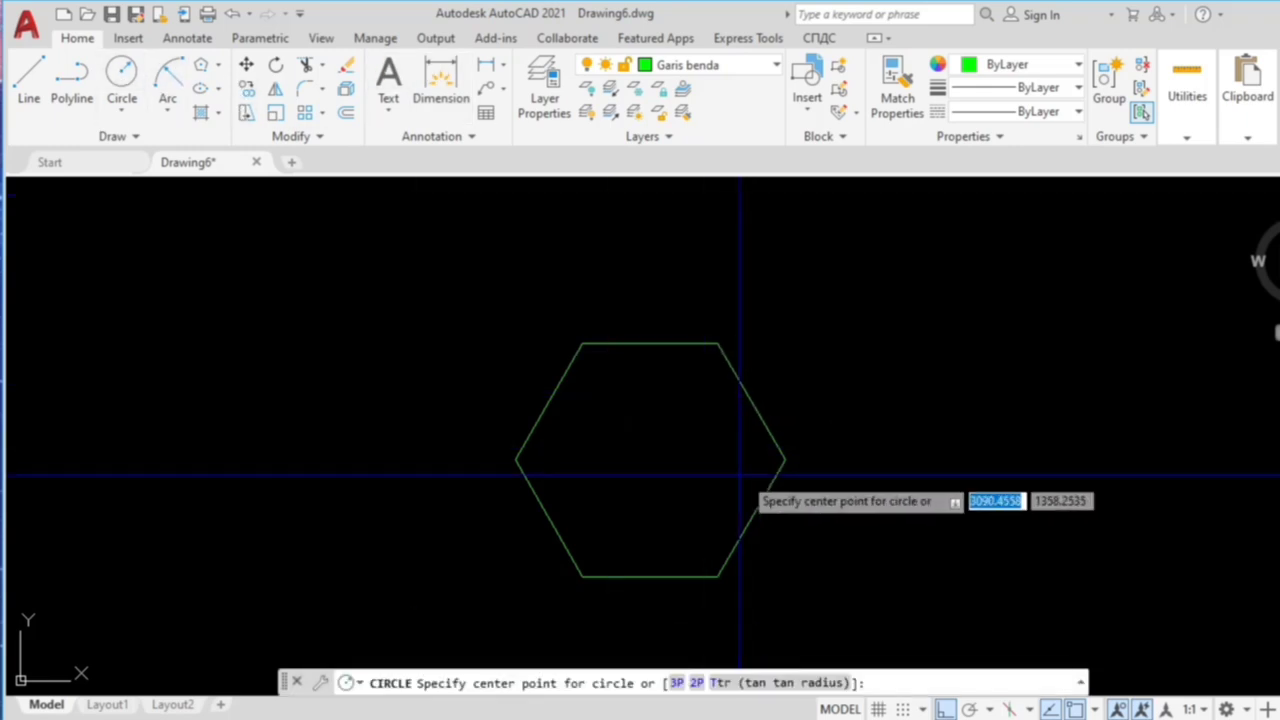
pyautogui.click(651, 460)
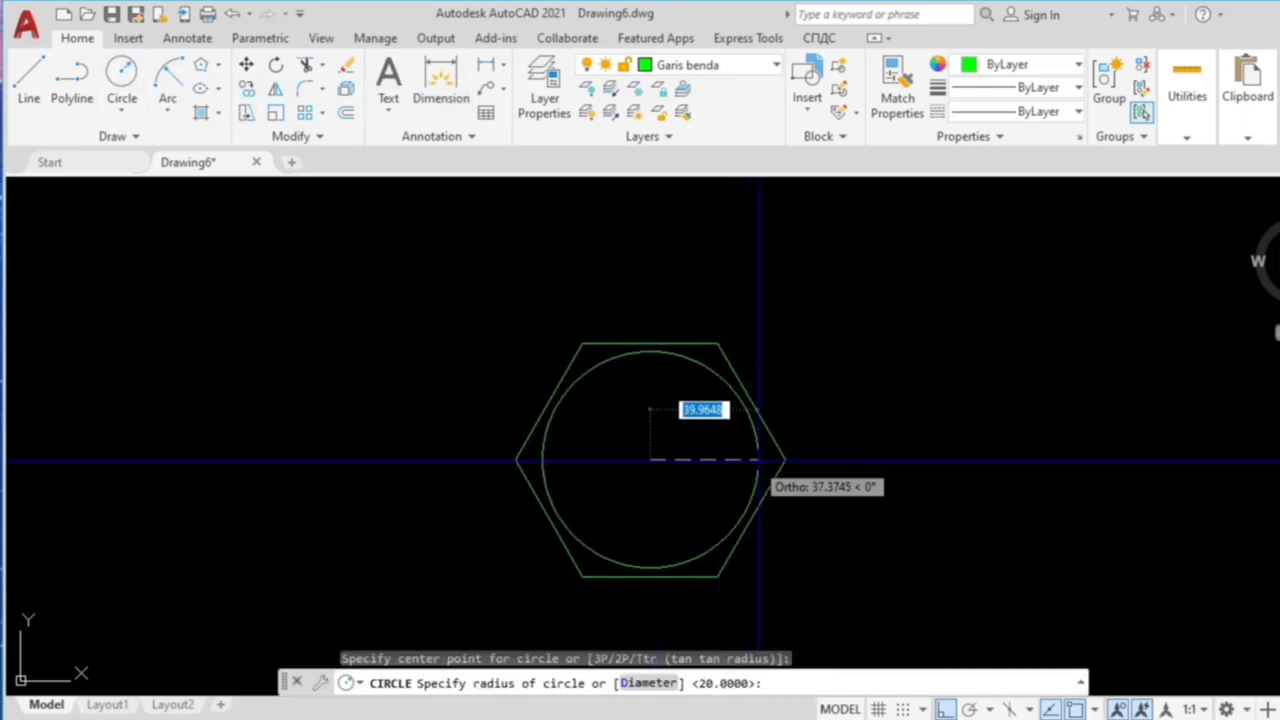
pyautogui.click(785, 460)
pyautogui.press('Escape')
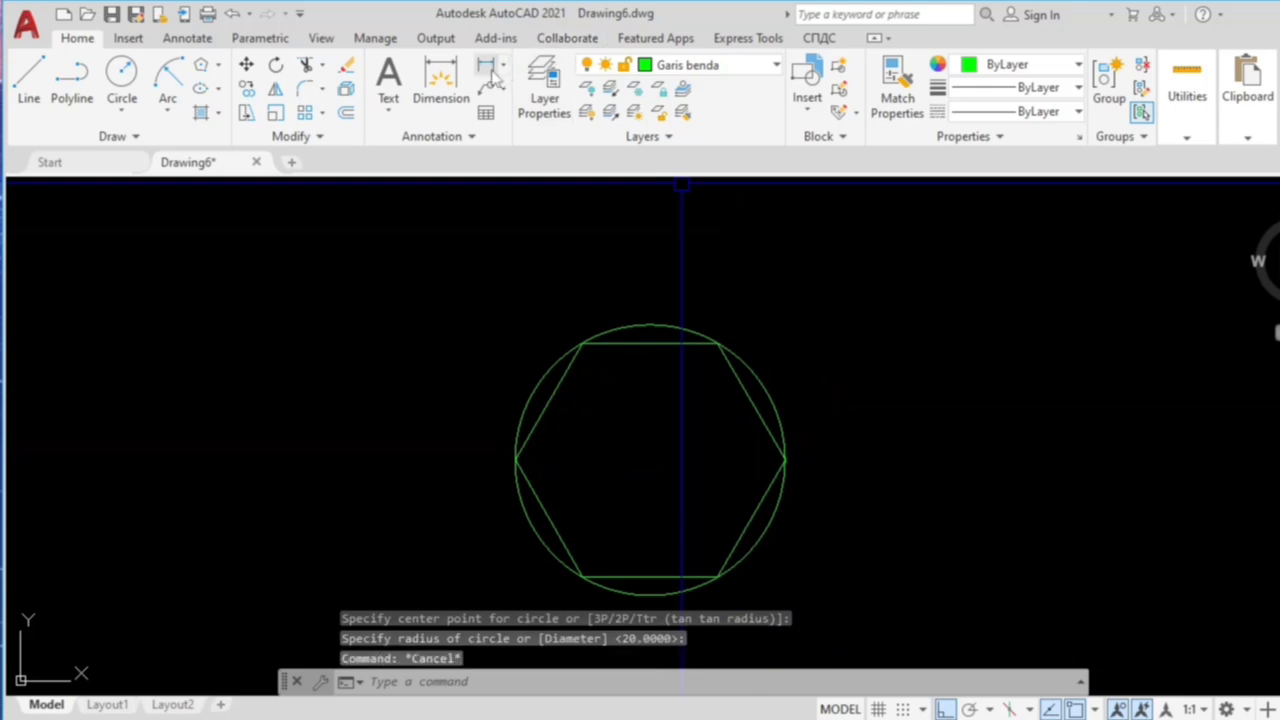
# Step: Add a radius dimension to the circle around the hexagon, with its text placed outside the upper-right part of the circle
pyautogui.click(502, 64)
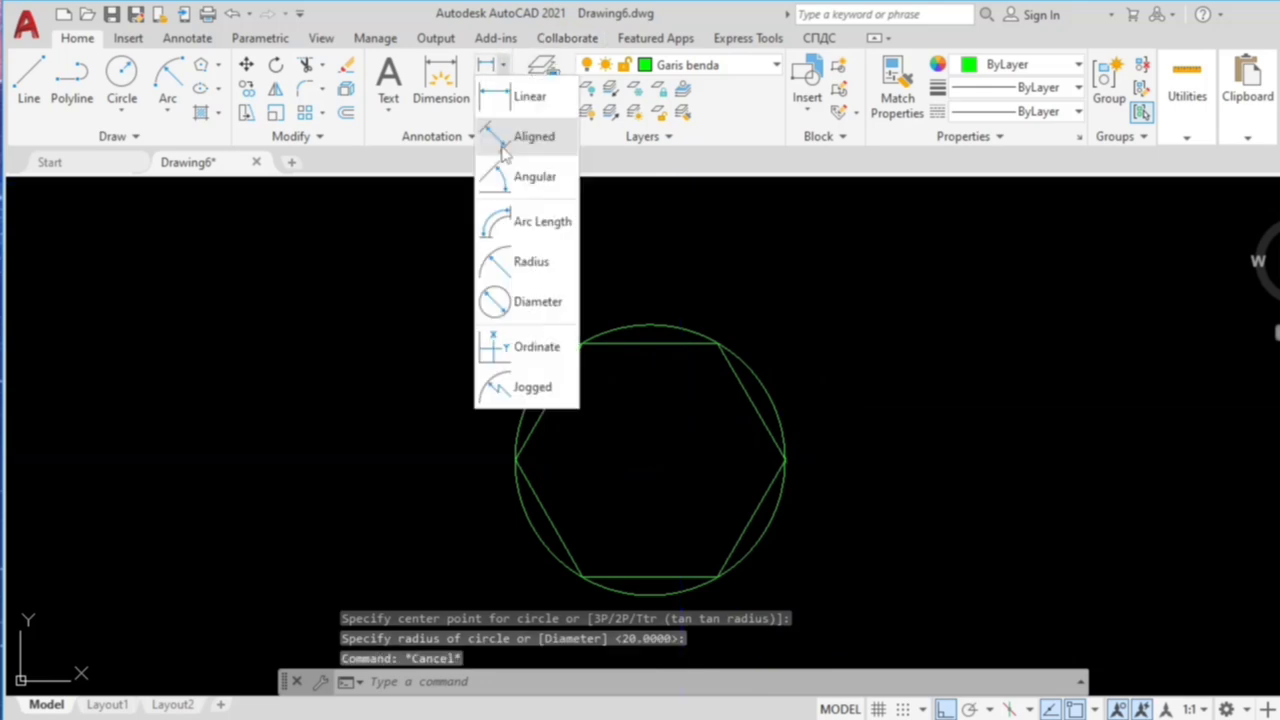
pyautogui.click(514, 262)
pyautogui.click(766, 390)
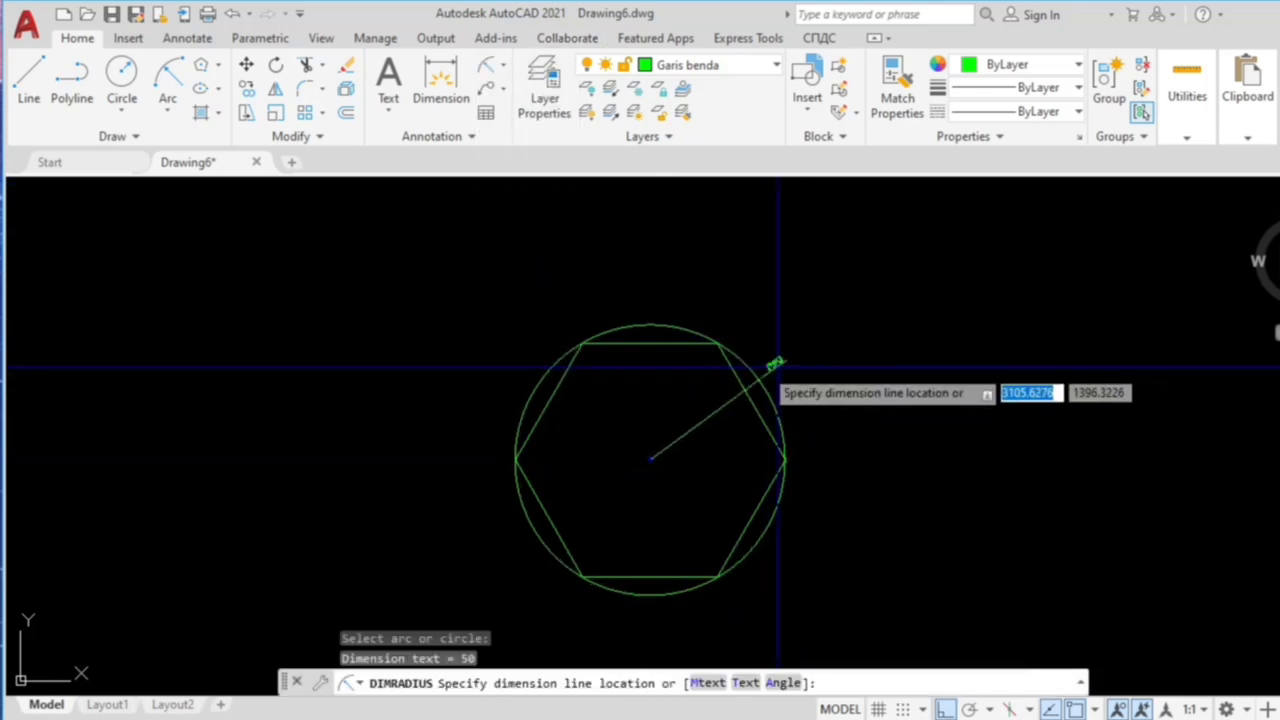
pyautogui.scroll(4, 804, 370)
pyautogui.click(800, 353)
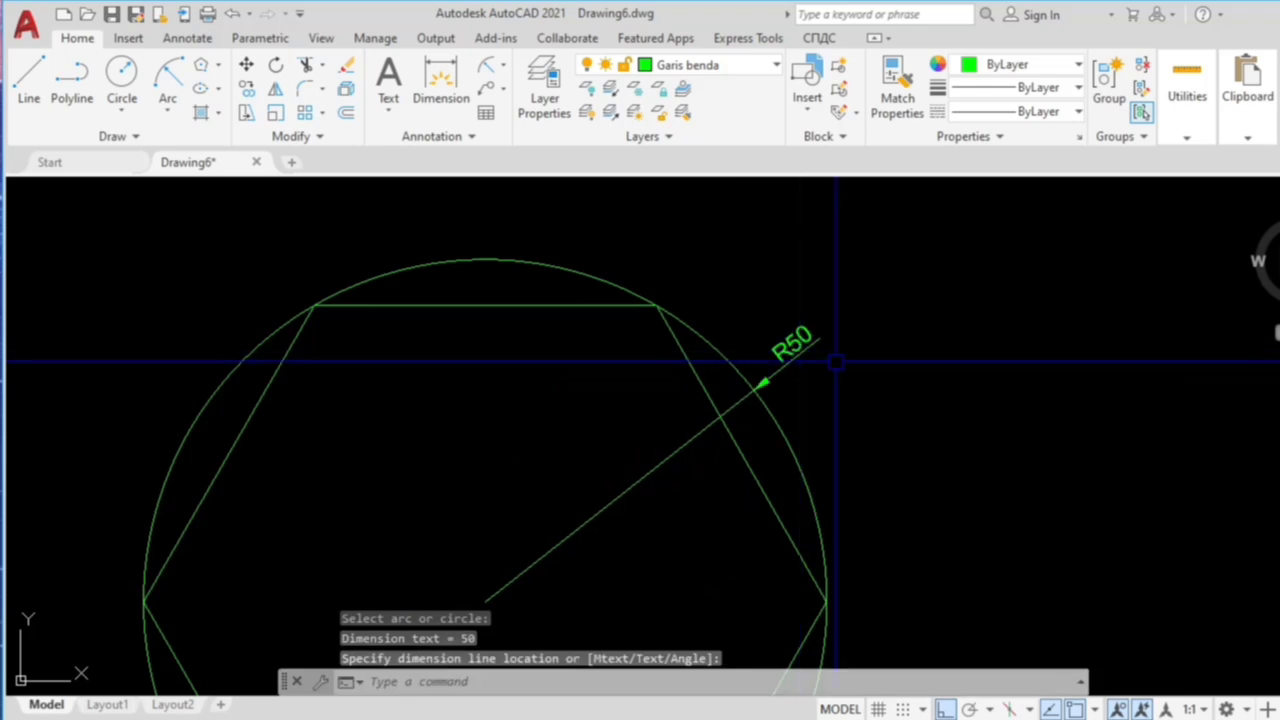
# Step: Examine the radius dimension and how the hexagon's corners meet the surrounding circle
pyautogui.scroll(-3, 810, 356)
pyautogui.scroll(2, 743, 268)
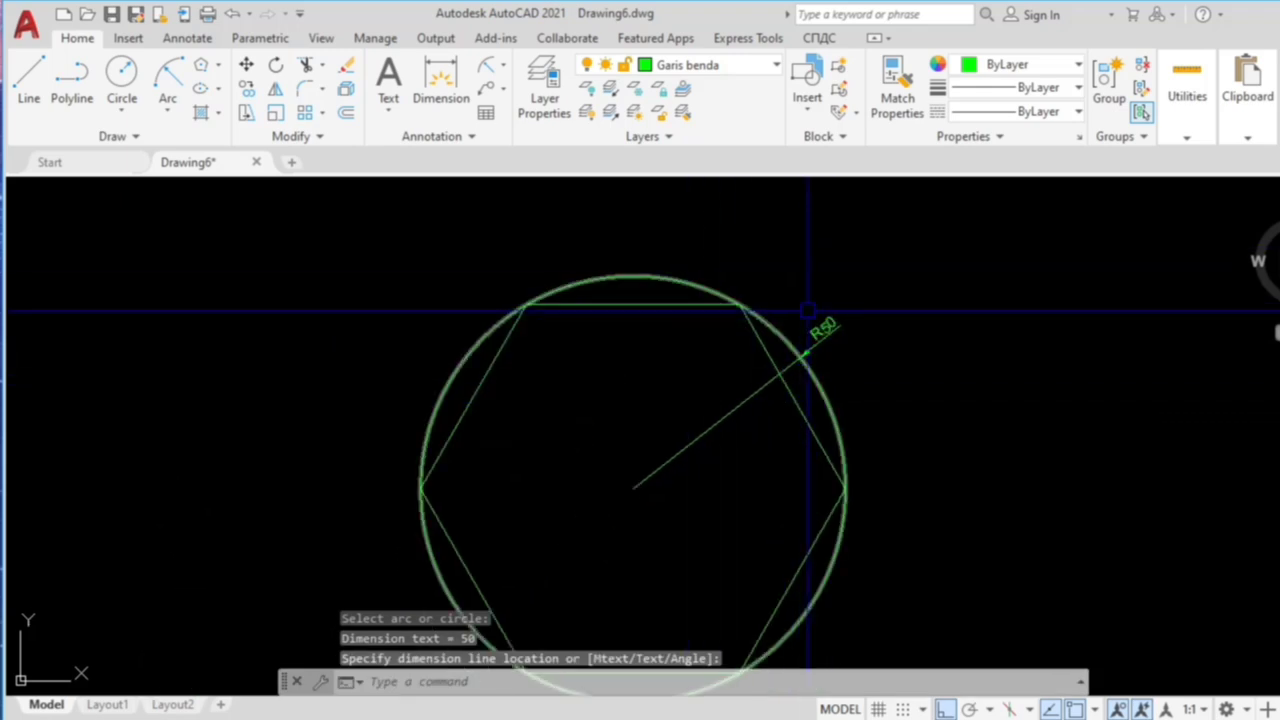
pyautogui.scroll(-2, 810, 322)
pyautogui.scroll(4, 777, 337)
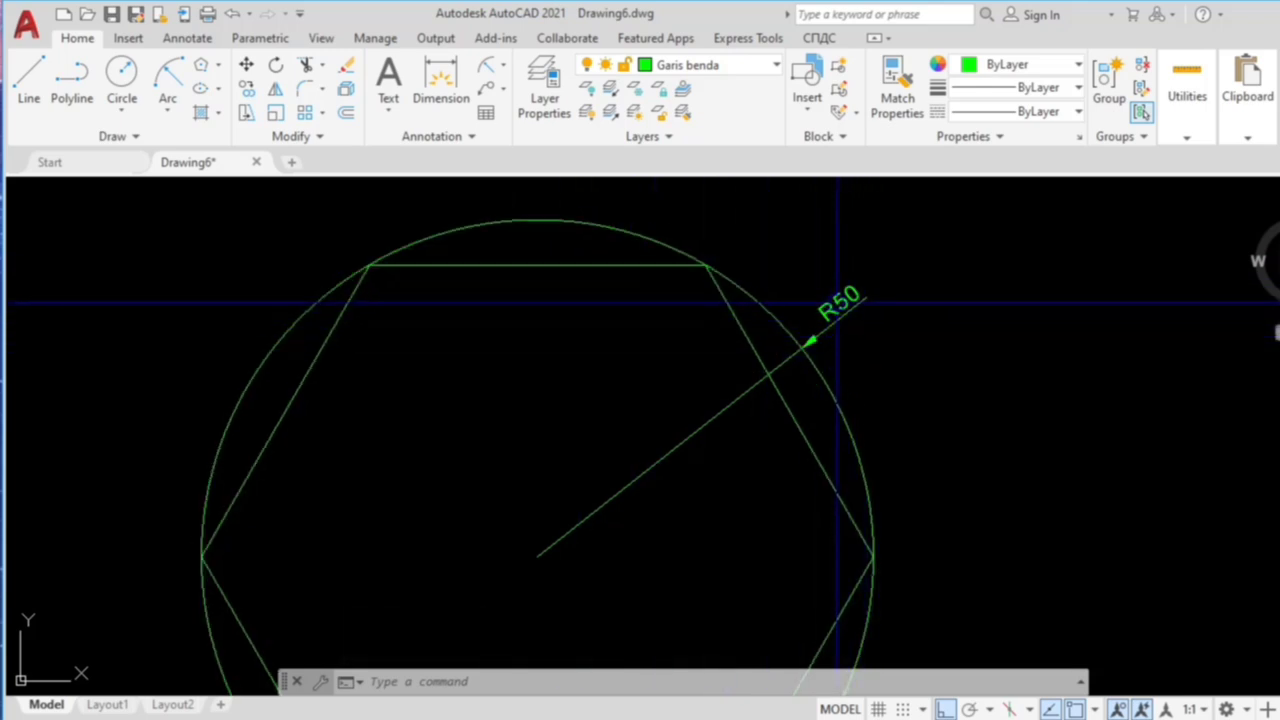
pyautogui.scroll(-2, 838, 360)
pyautogui.scroll(2, 838, 360)
pyautogui.scroll(-2, 836, 352)
pyautogui.scroll(-2, 836, 352)
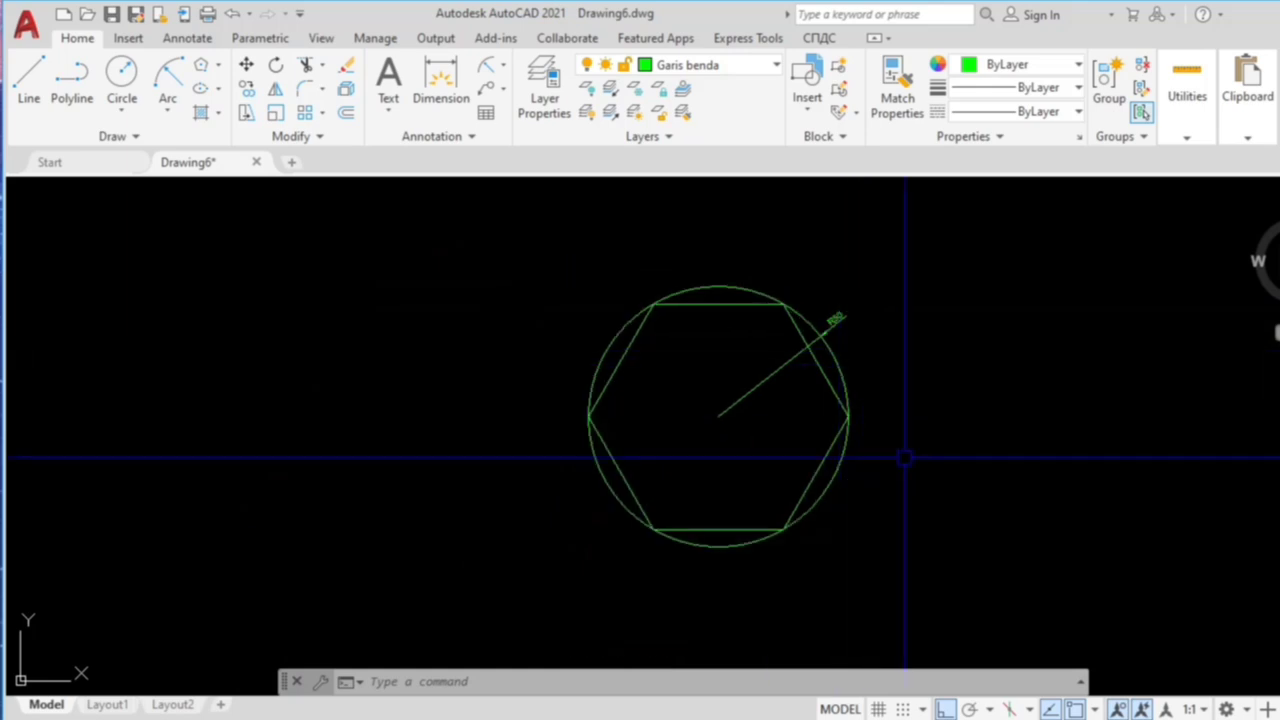
# Step: Erase the hexagon, its surrounding circle and the radius dimension
pyautogui.click(910, 508)
pyautogui.click(680, 362)
pyautogui.press('Delete')
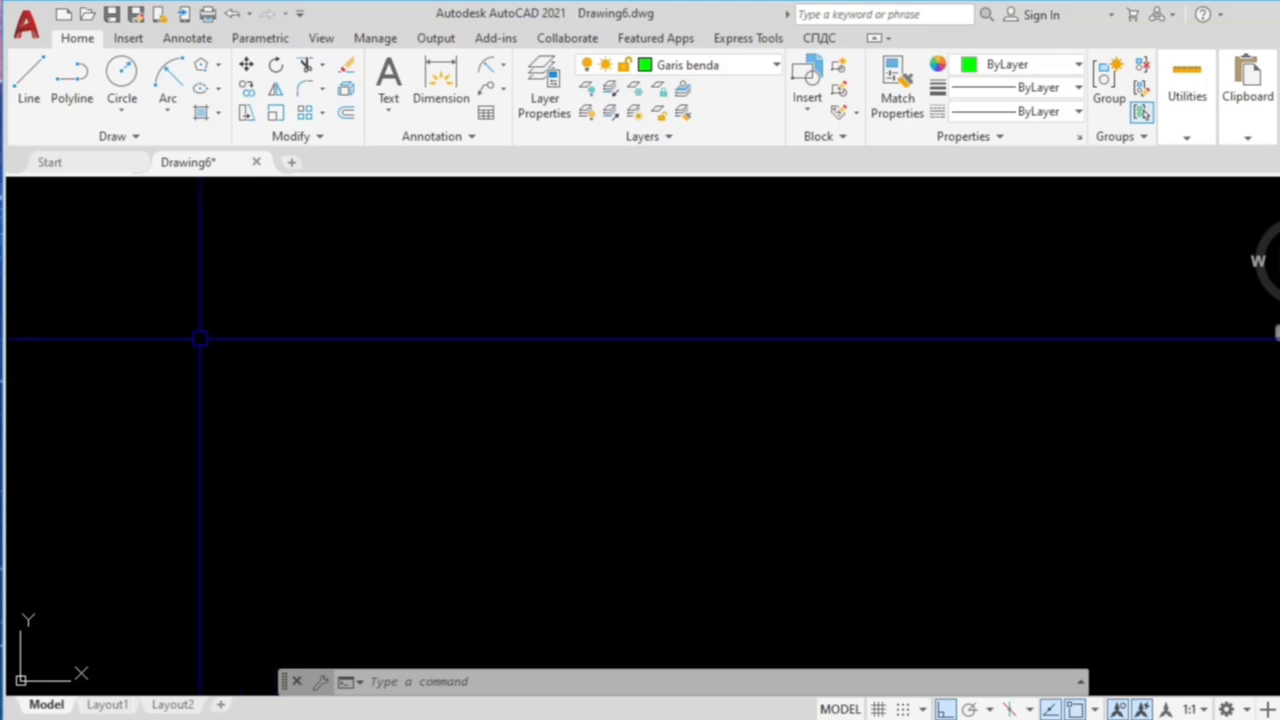
# Step: Draw an ellipse from a picked center with a horizontal half-axis of 50 mm and a vertical half-axis of 25 mm
pyautogui.click(201, 91)
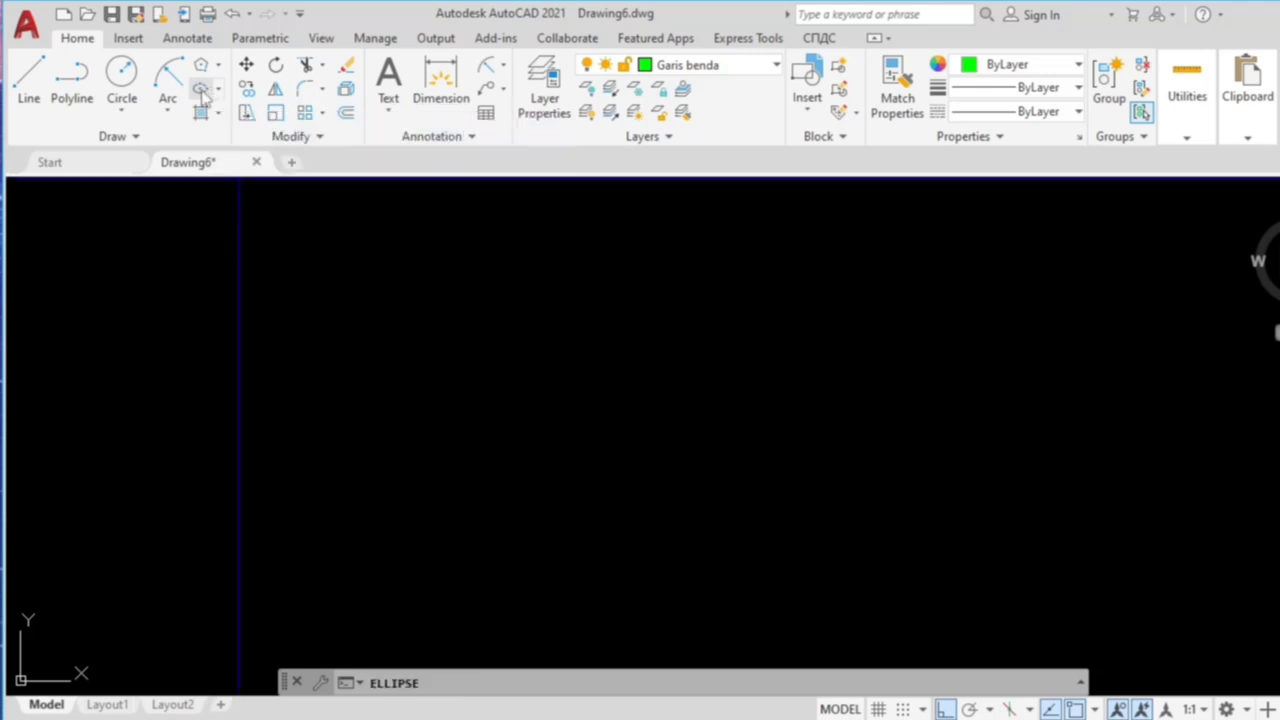
pyautogui.click(524, 448)
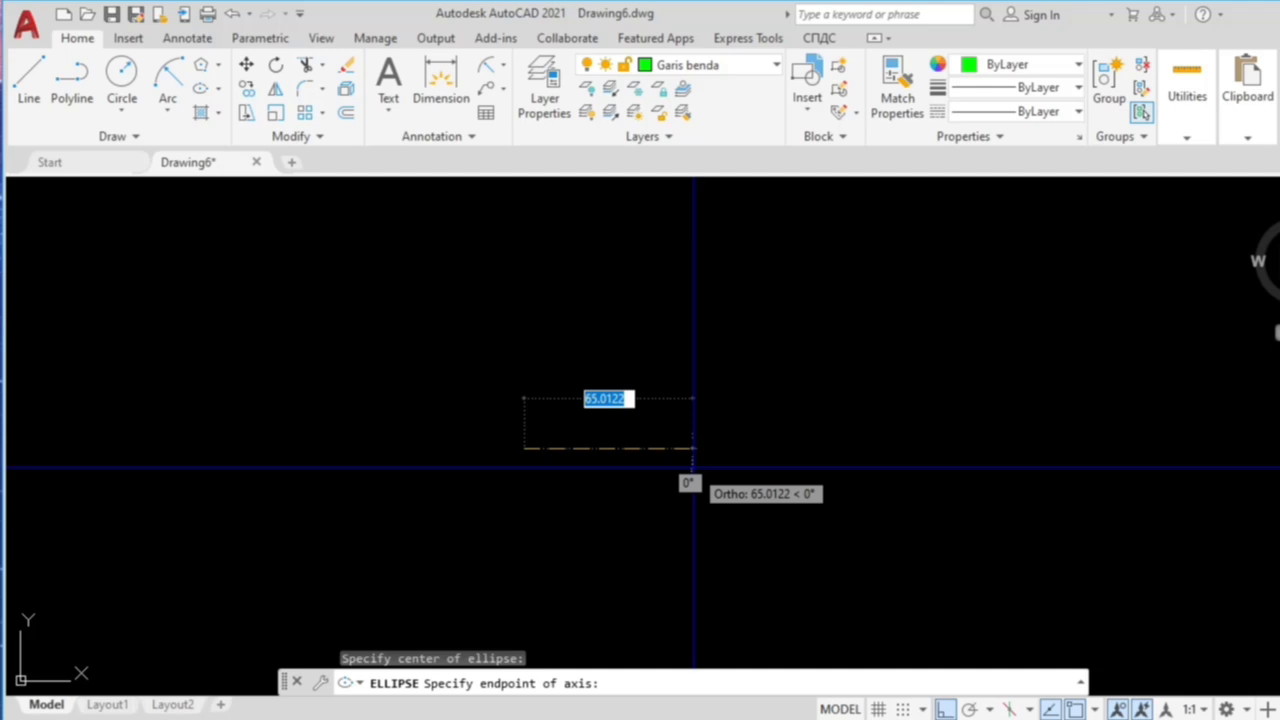
pyautogui.write('50')
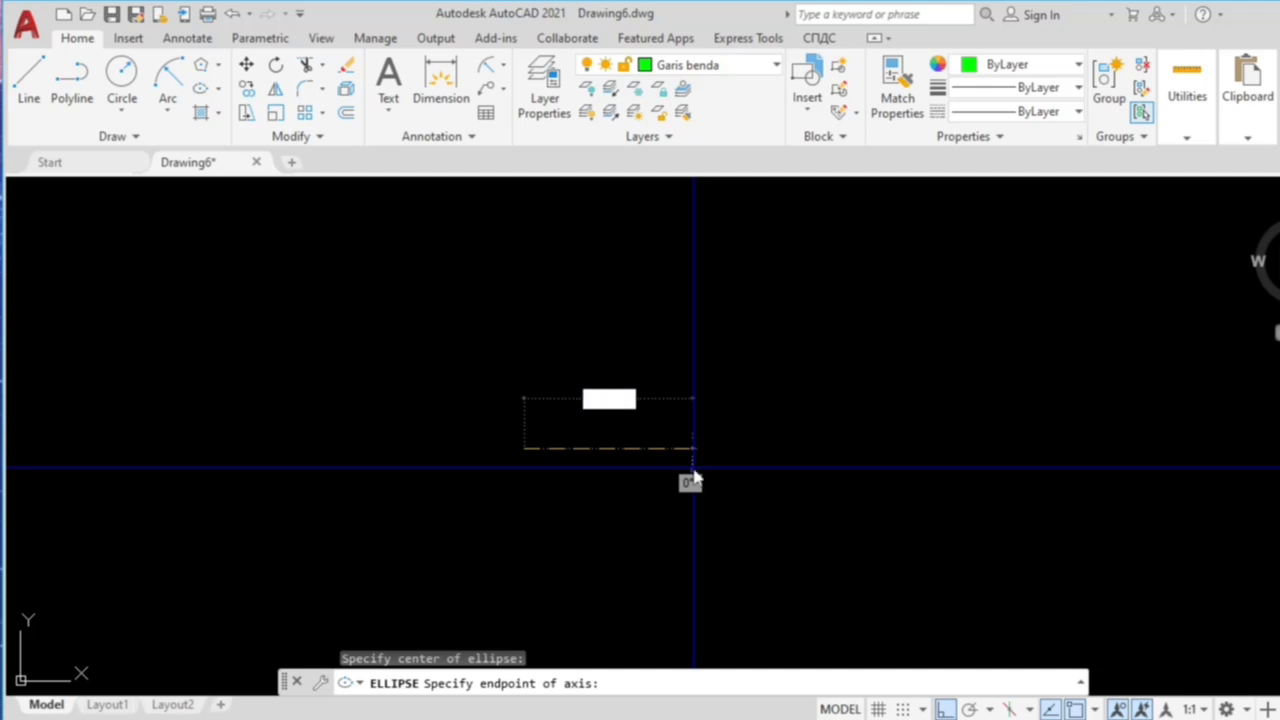
pyautogui.press('Return')
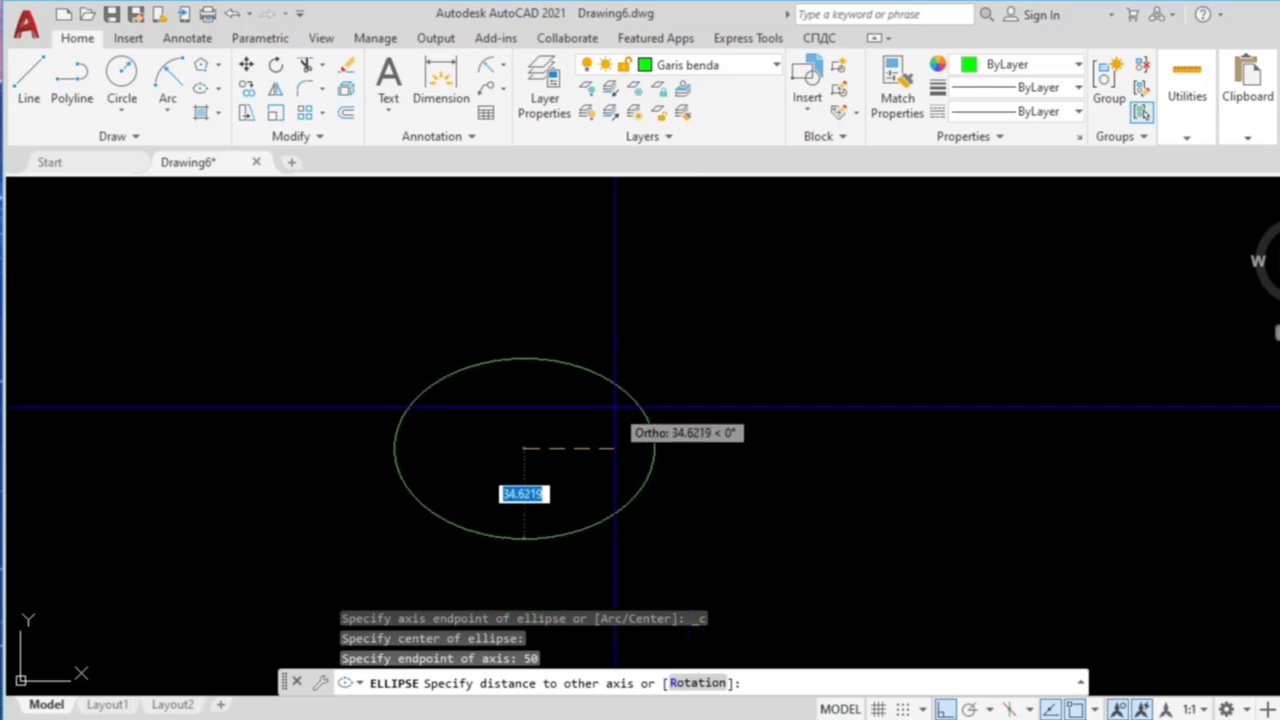
pyautogui.write('25')
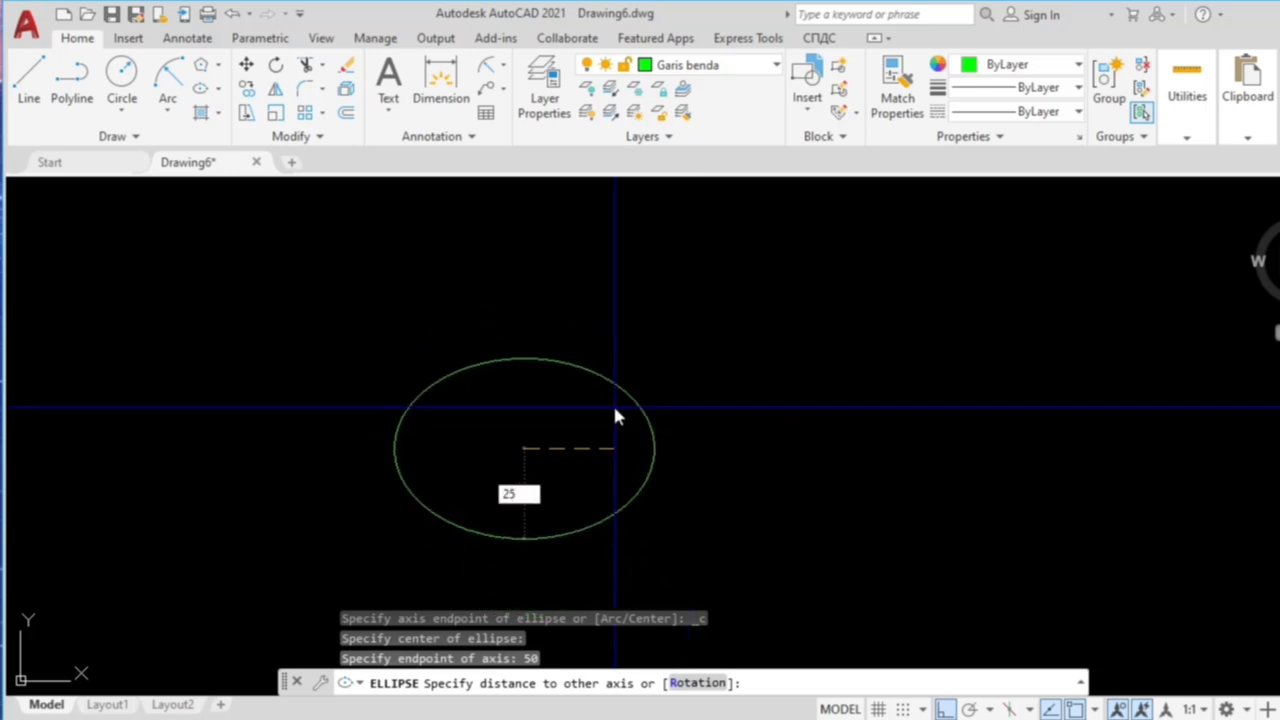
pyautogui.press('Return')
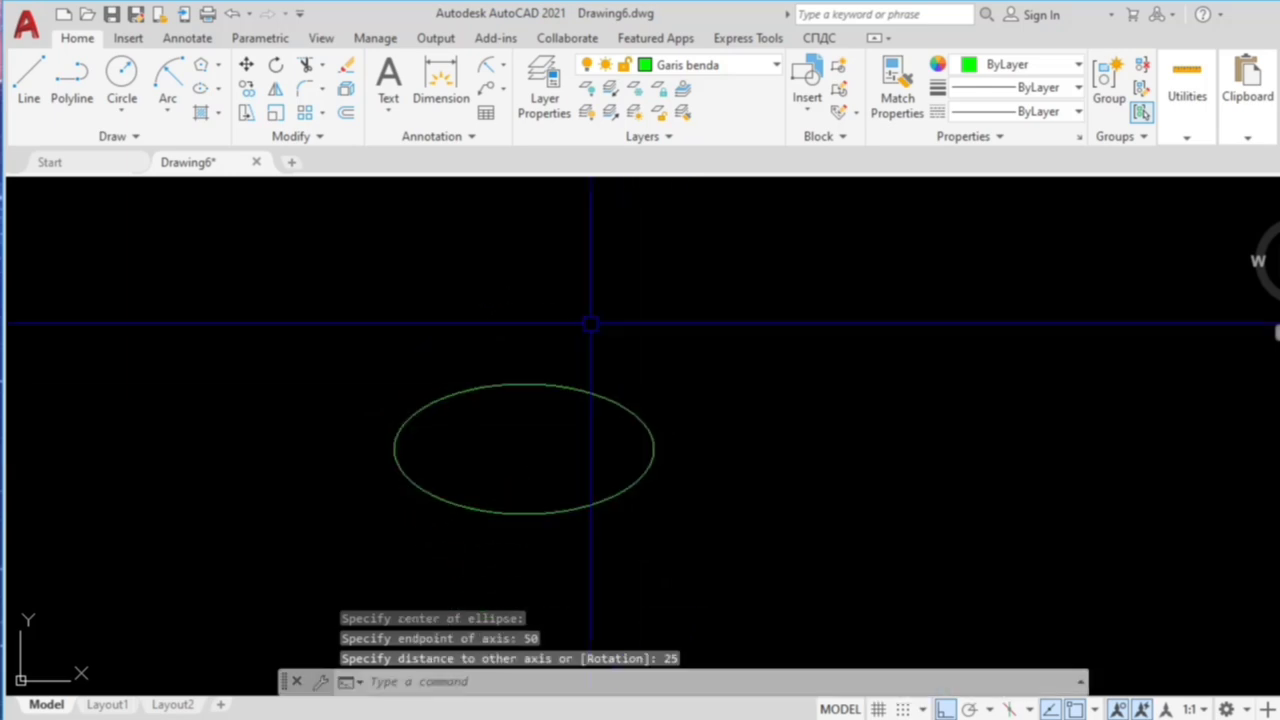
# Step: Add an aligned dimension across the ellipse's full width, with the dimension line placed above the shape
pyautogui.click(503, 65)
pyautogui.click(502, 138)
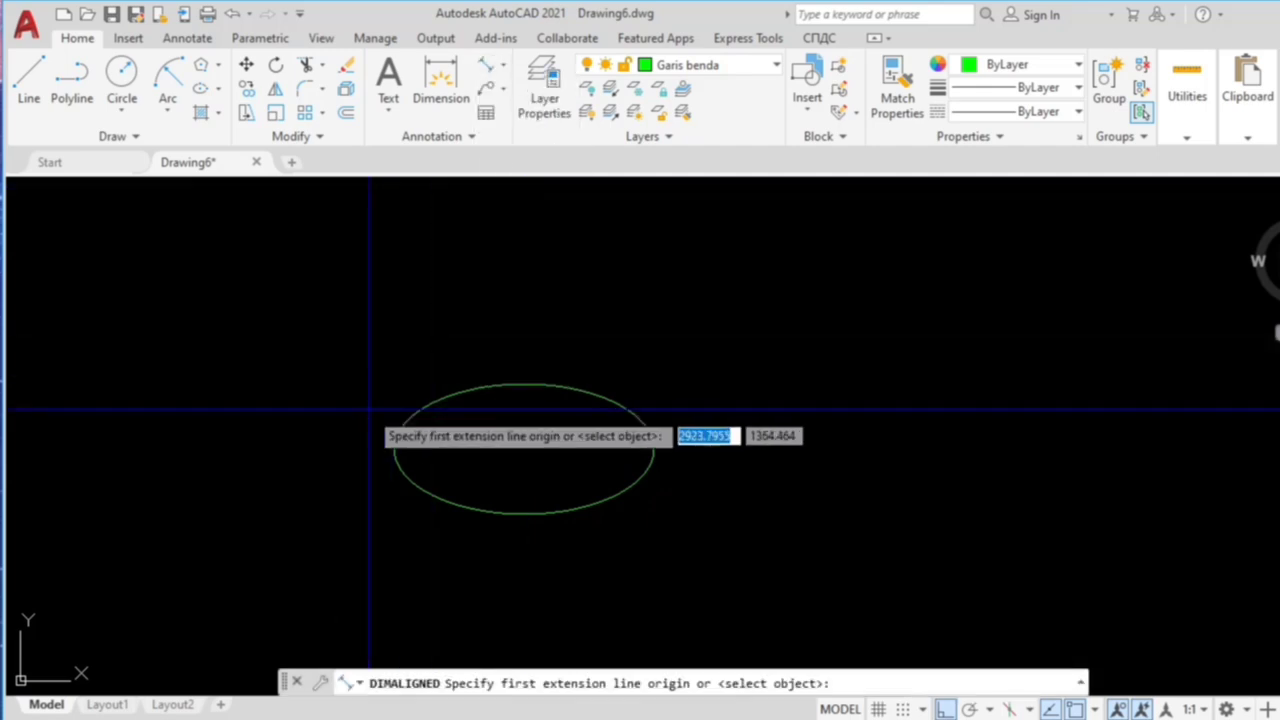
pyautogui.click(395, 449)
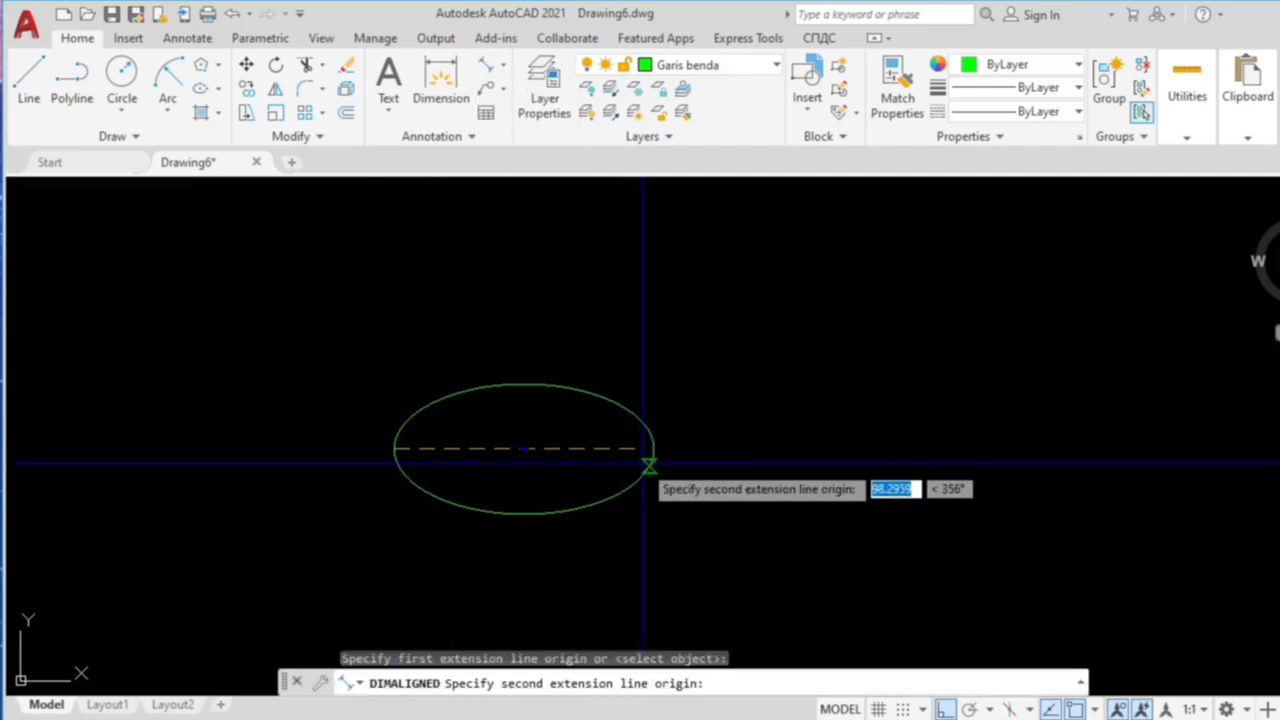
pyautogui.click(652, 449)
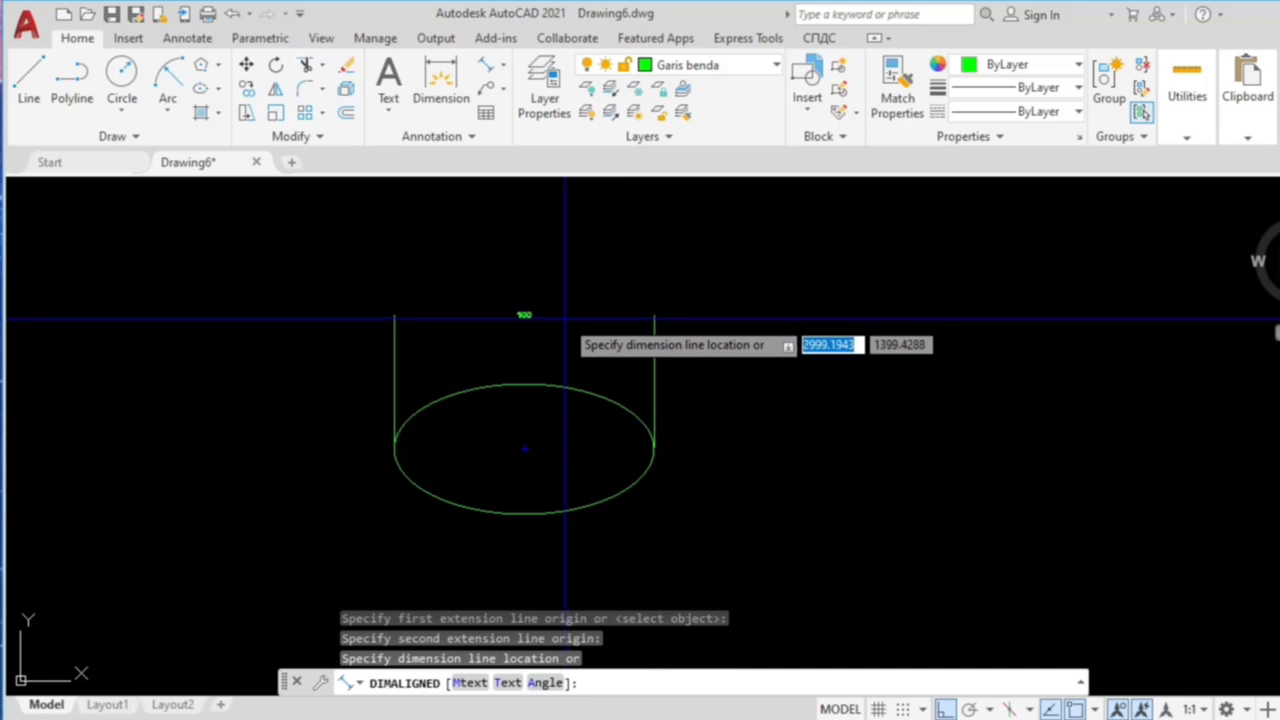
pyautogui.click(535, 338)
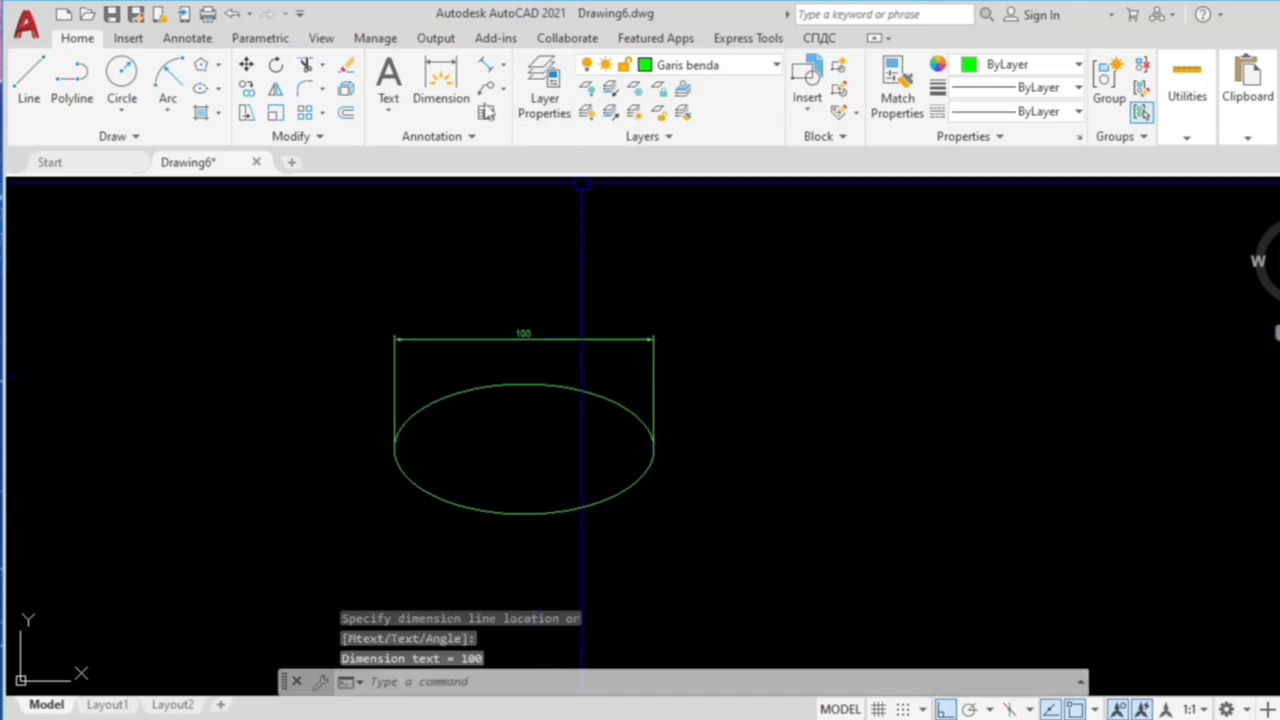
# Step: Add an aligned dimension between the ellipse's lowest and highest points, with the dimension line placed to the right of the shape
pyautogui.click(486, 65)
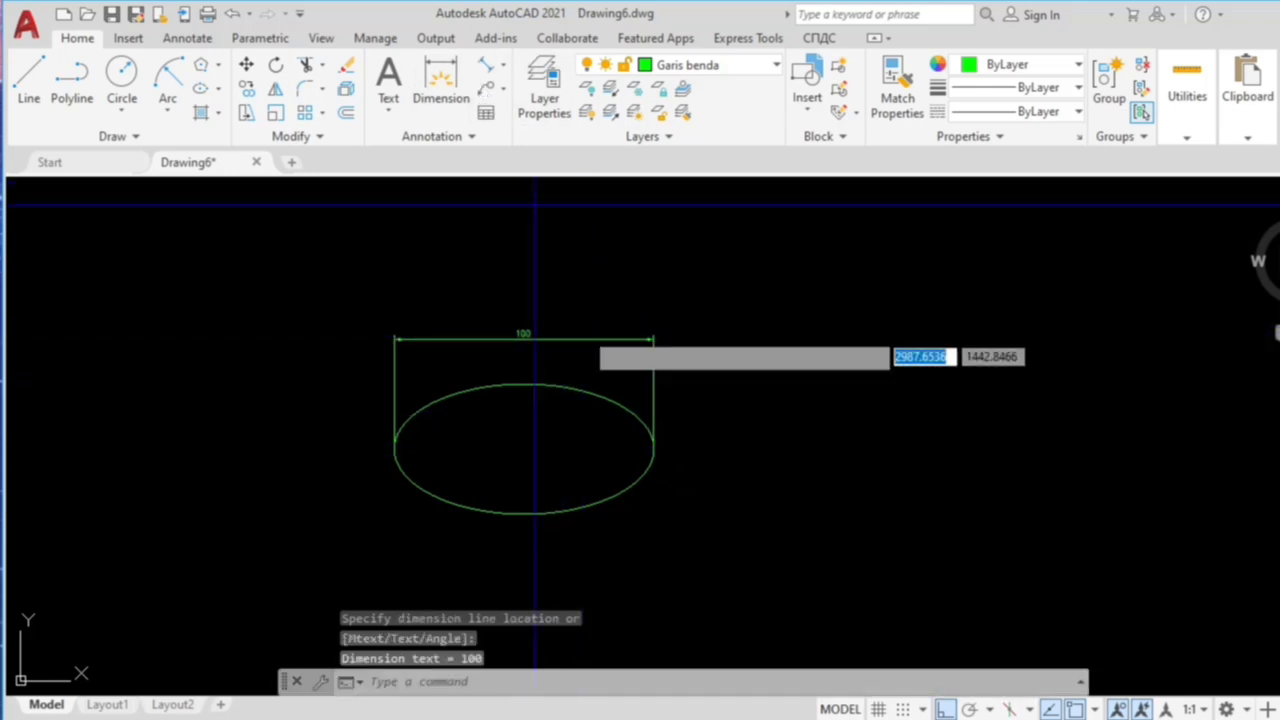
pyautogui.click(524, 514)
pyautogui.click(524, 383)
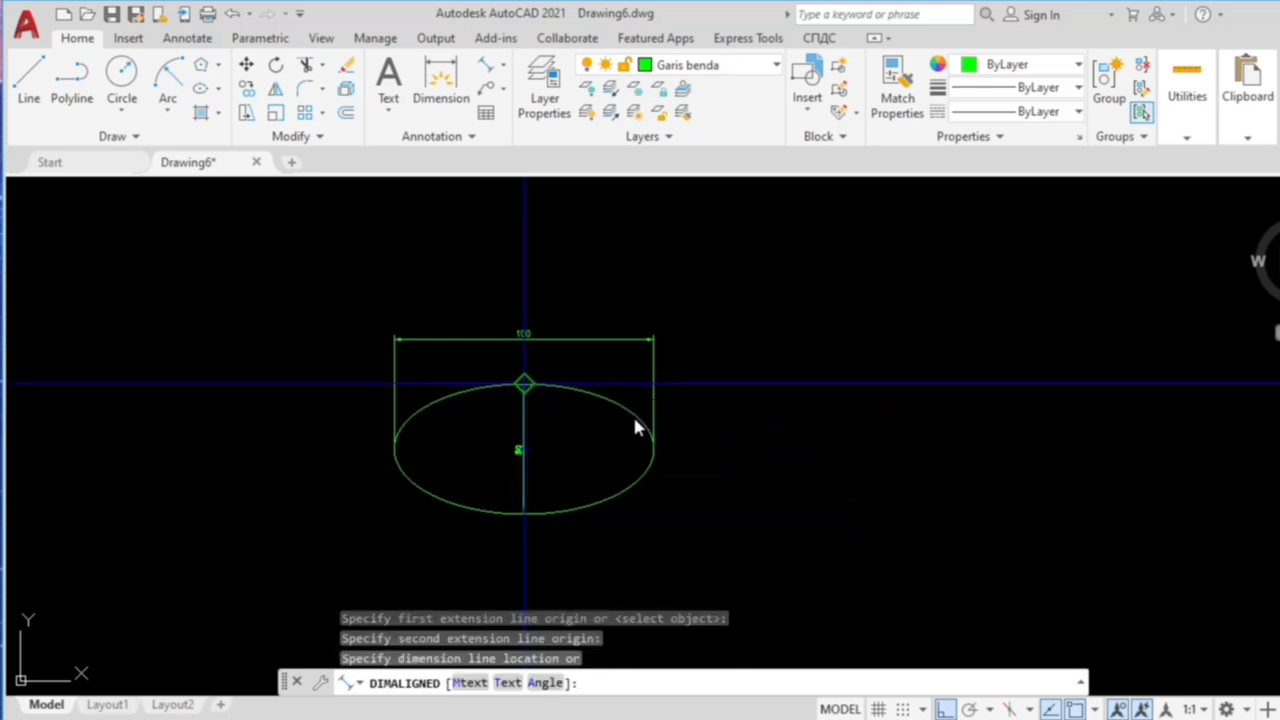
pyautogui.scroll(3, 663, 446)
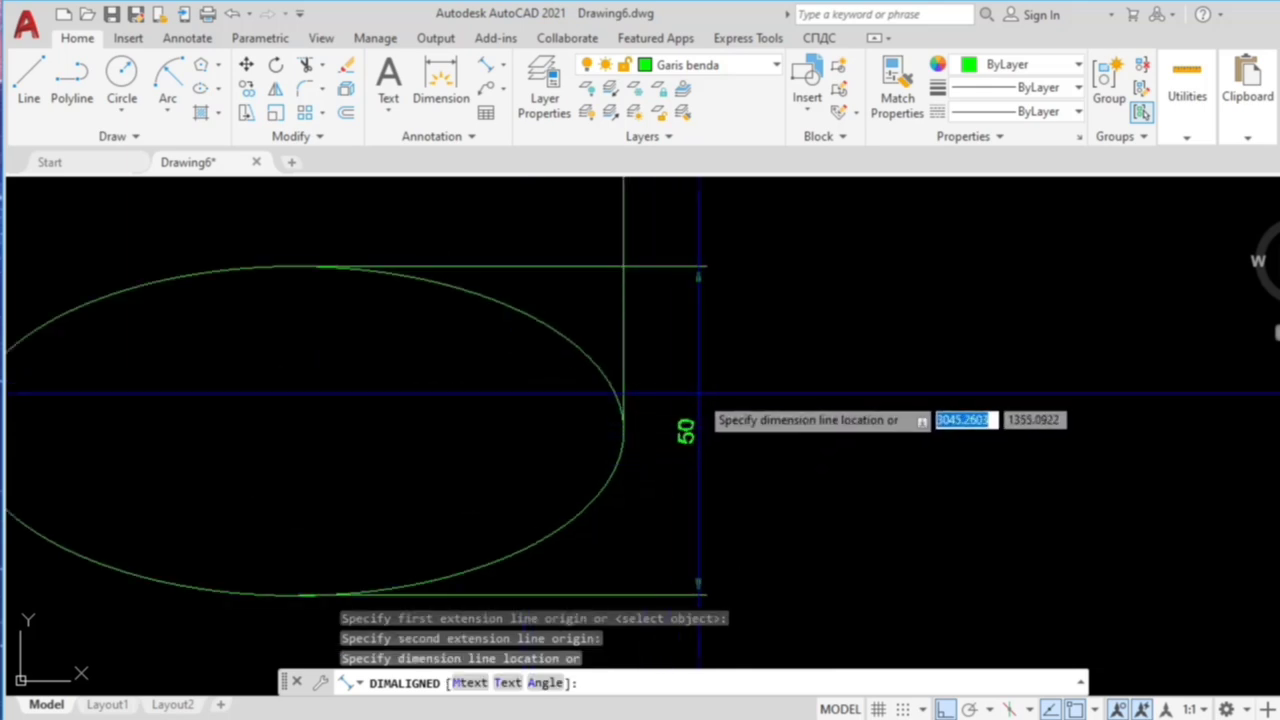
pyautogui.click(698, 430)
pyautogui.scroll(-5, 760, 430)
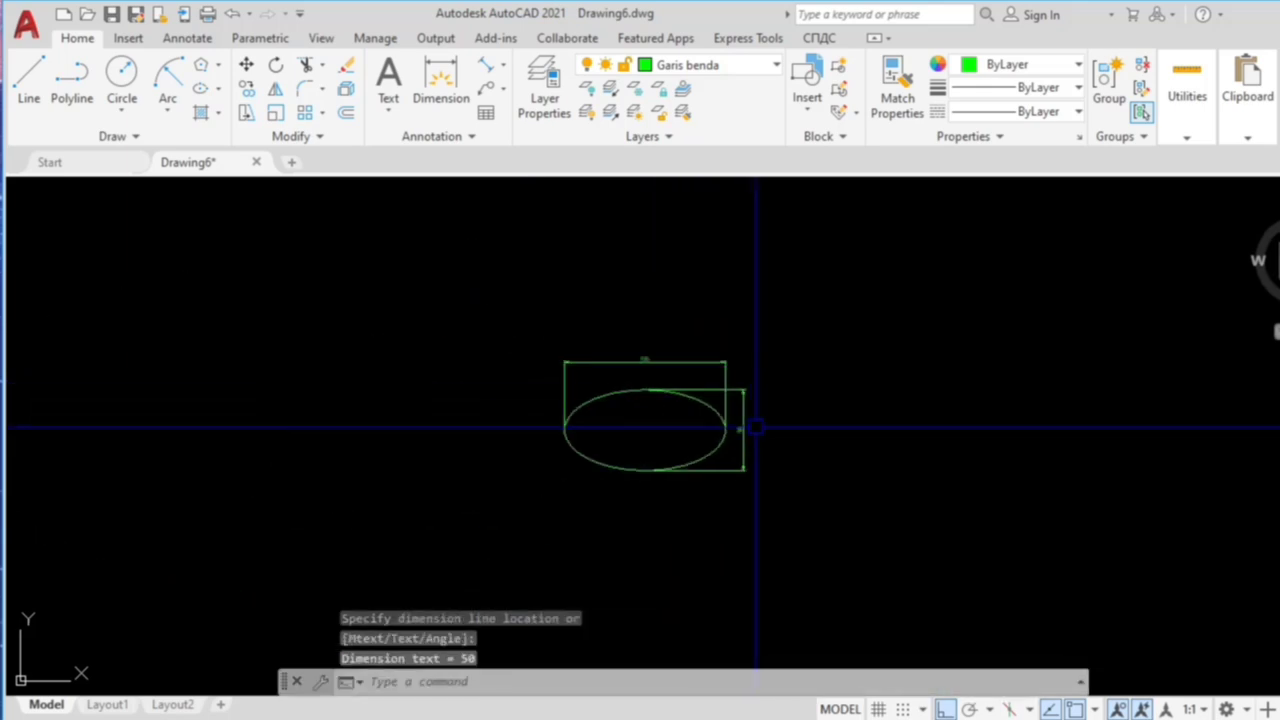
pyautogui.scroll(4, 720, 430)
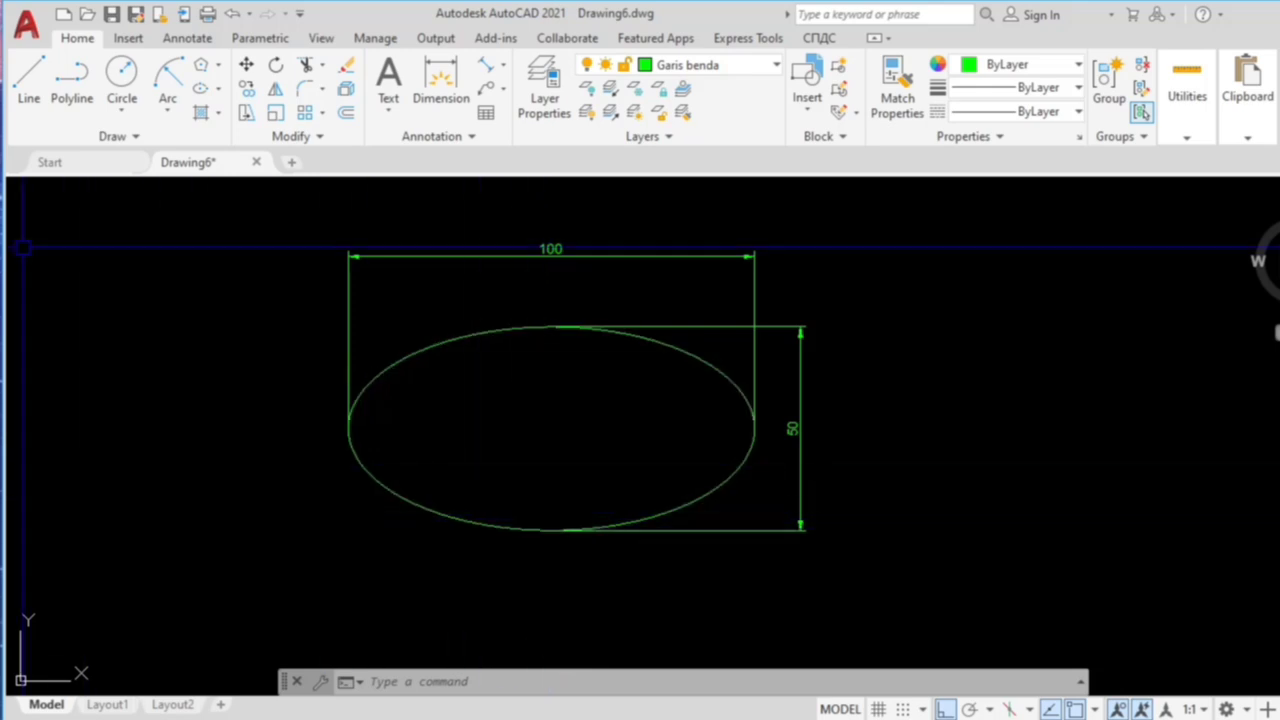
pyautogui.click(27, 28)
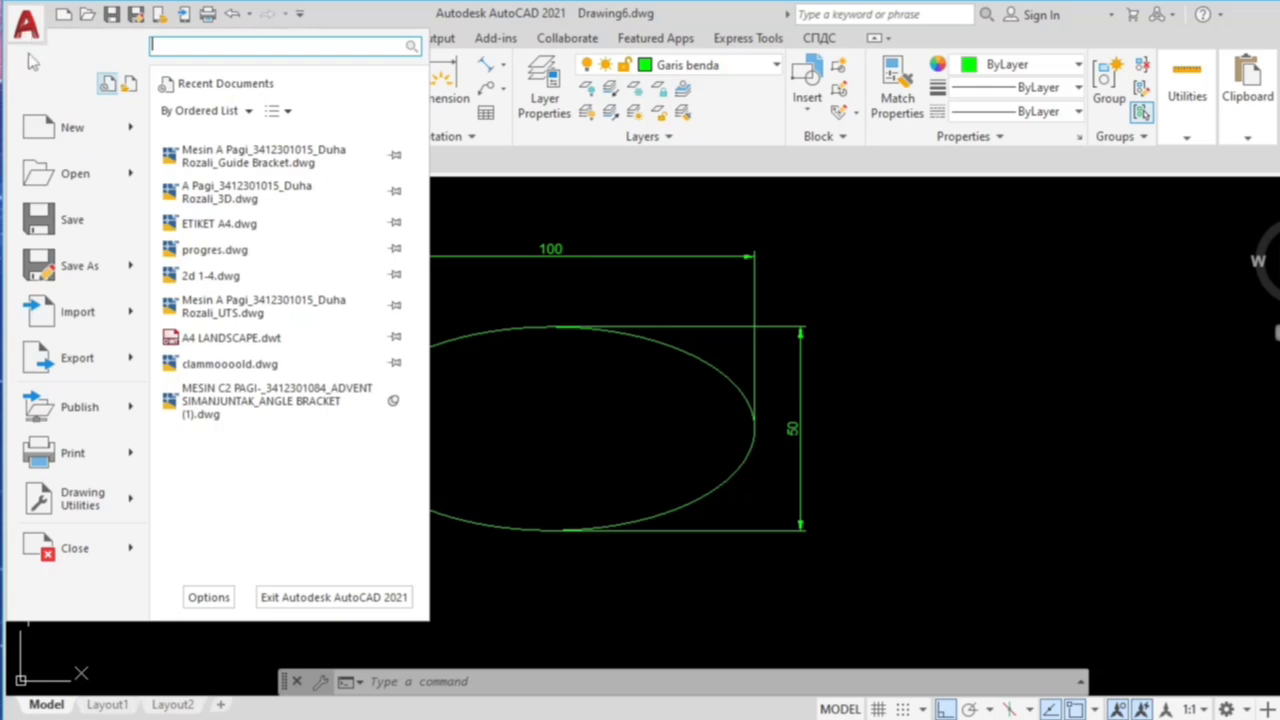
pyautogui.click(97, 232)
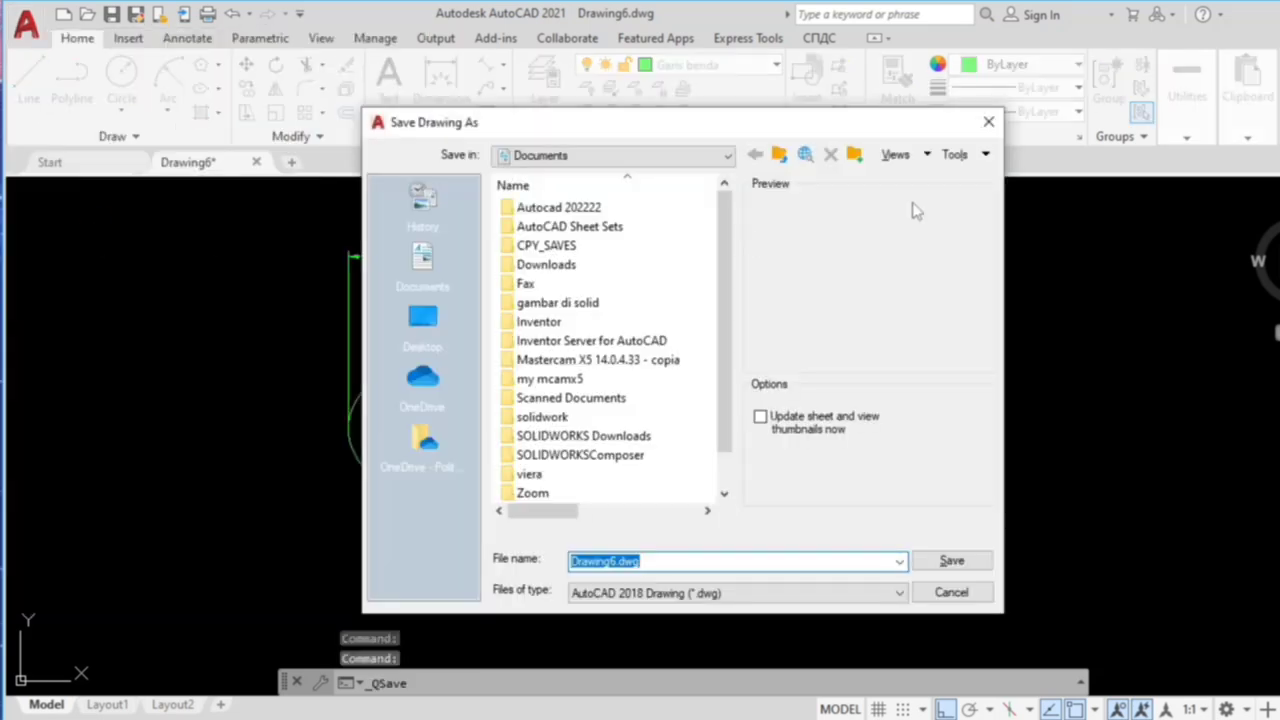
pyautogui.click(985, 121)
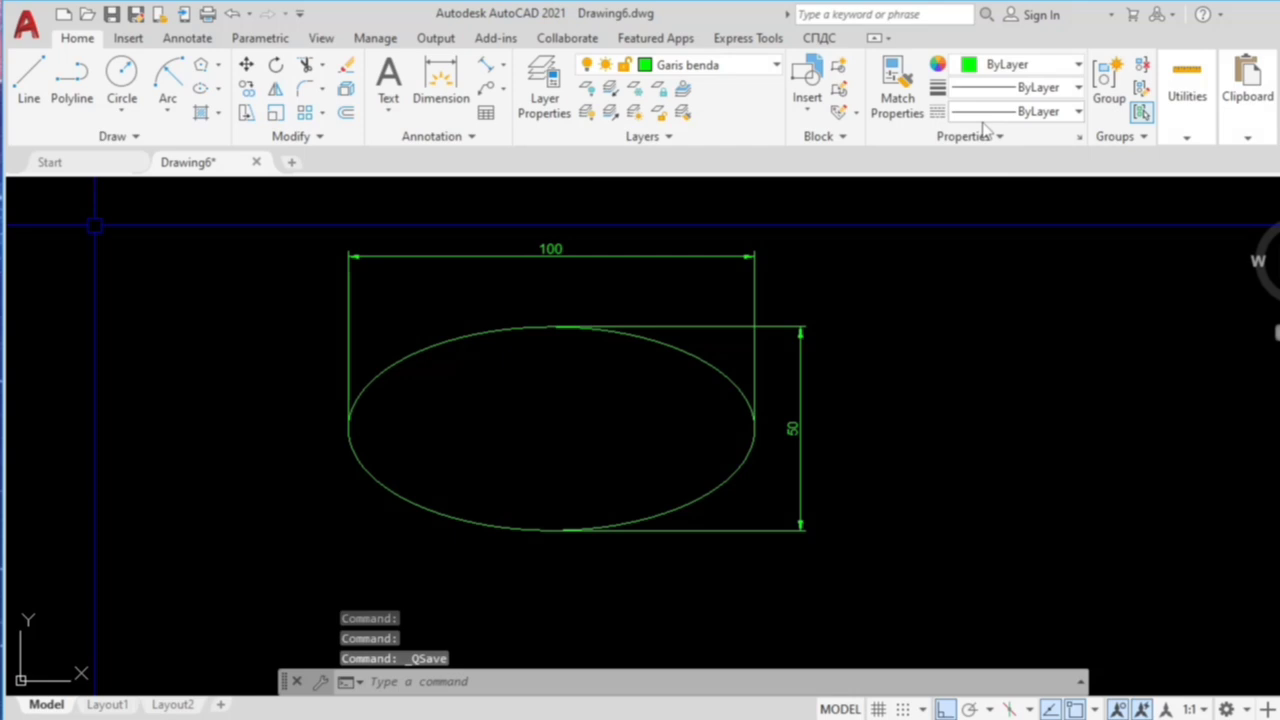
# Step: Save the drawing in the Documents folder under the file name Example simpan gambar as an AutoCAD 2018 drawing
pyautogui.hotkey('ctrl', 's')
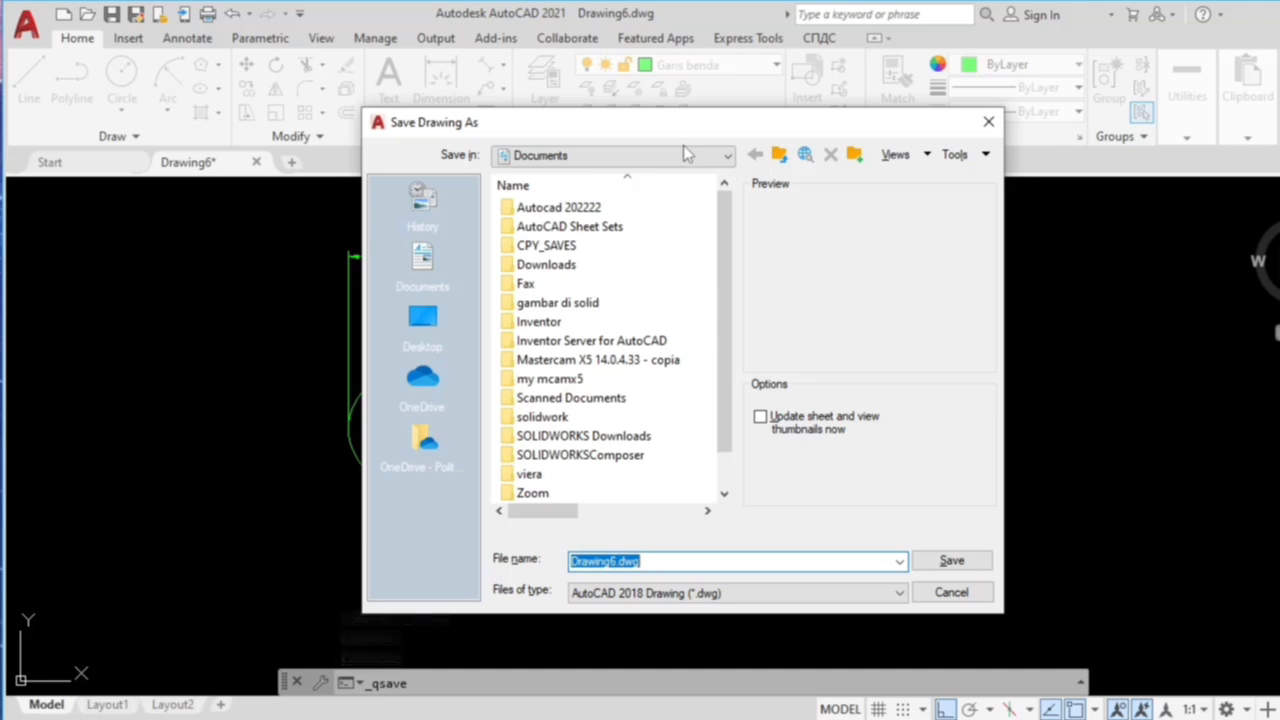
pyautogui.click(623, 157)
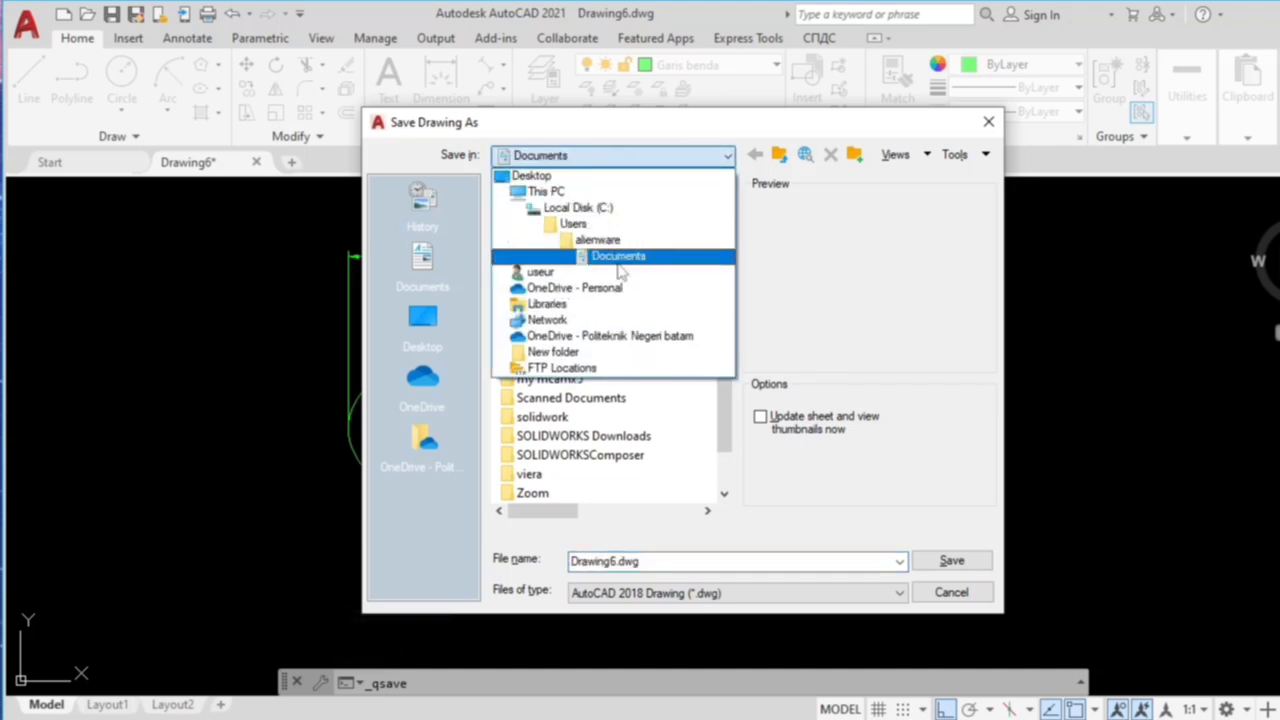
pyautogui.click(618, 257)
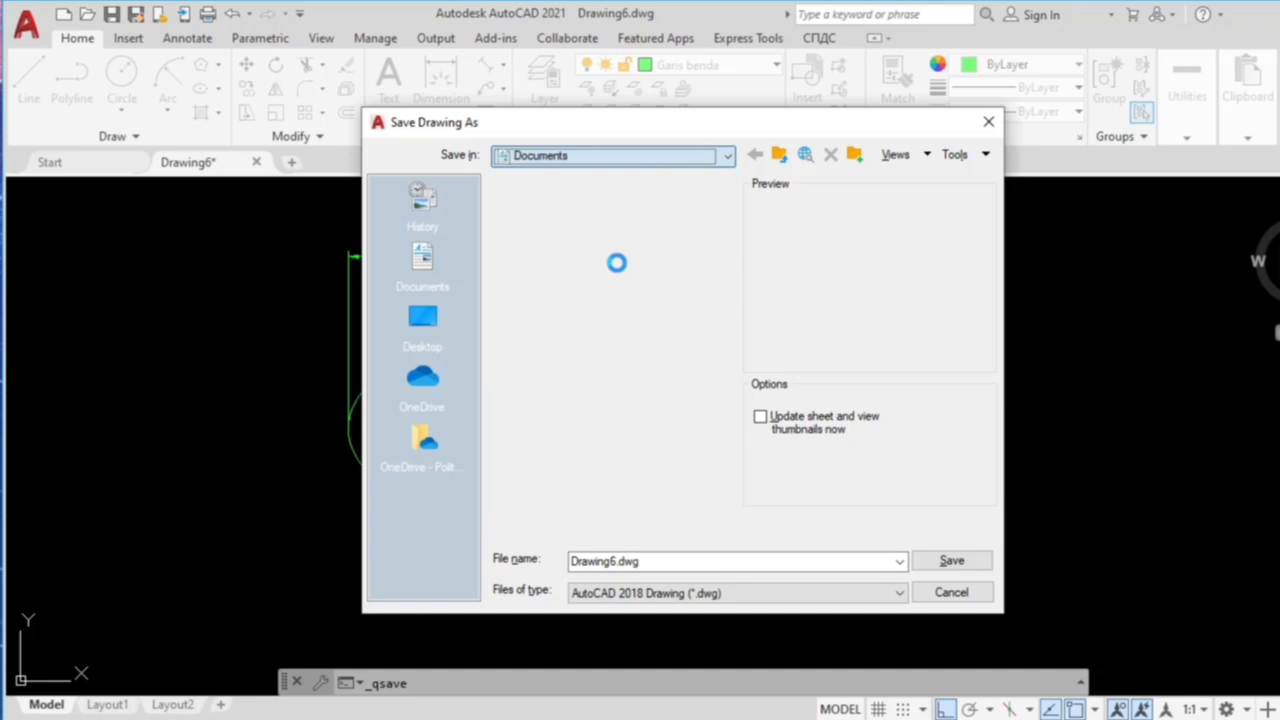
pyautogui.click(686, 563)
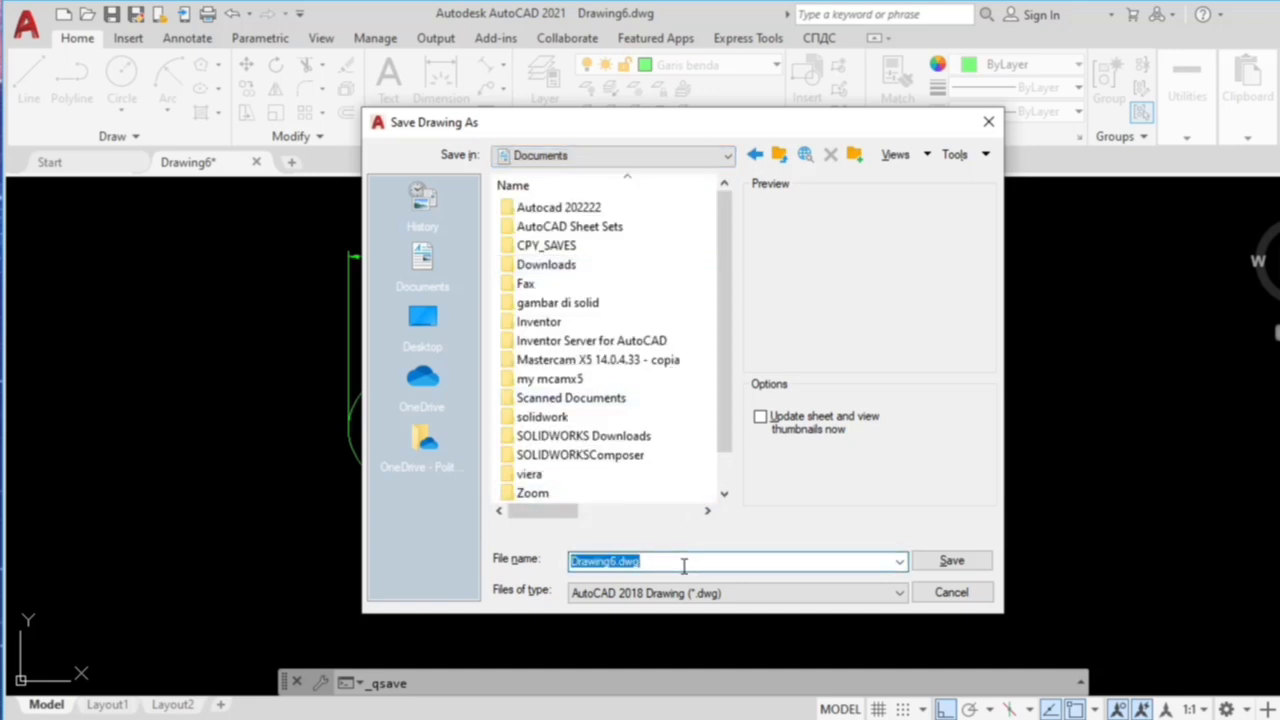
pyautogui.write('Example simpan gambar')
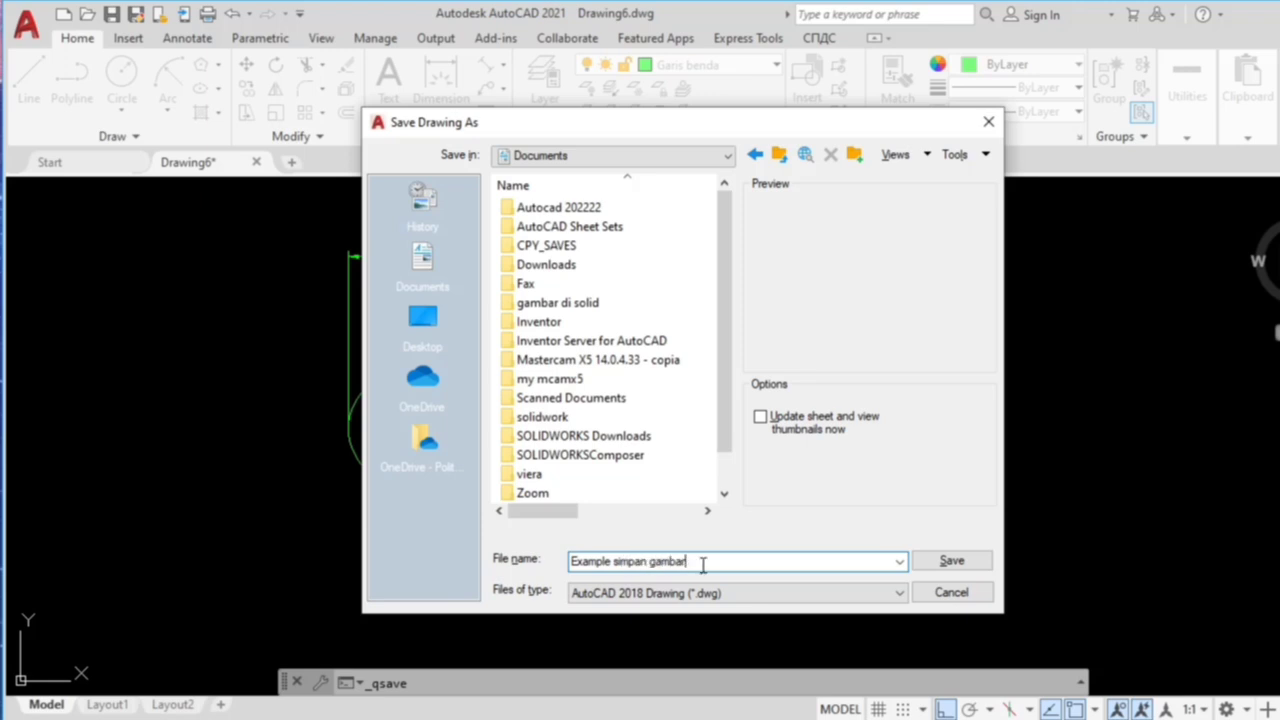
pyautogui.click(976, 566)
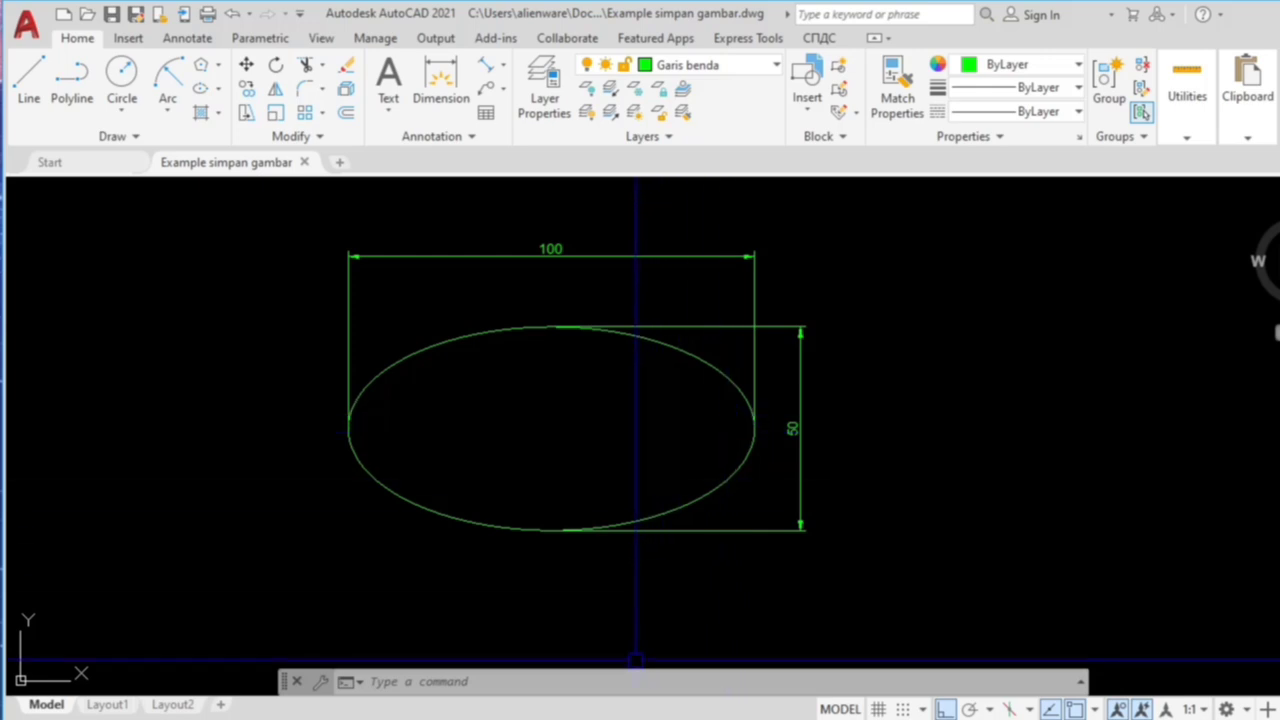
# Step: Switch to File Explorer and locate the recent file Example simpan gambar in its containing folder
pyautogui.click(638, 719)
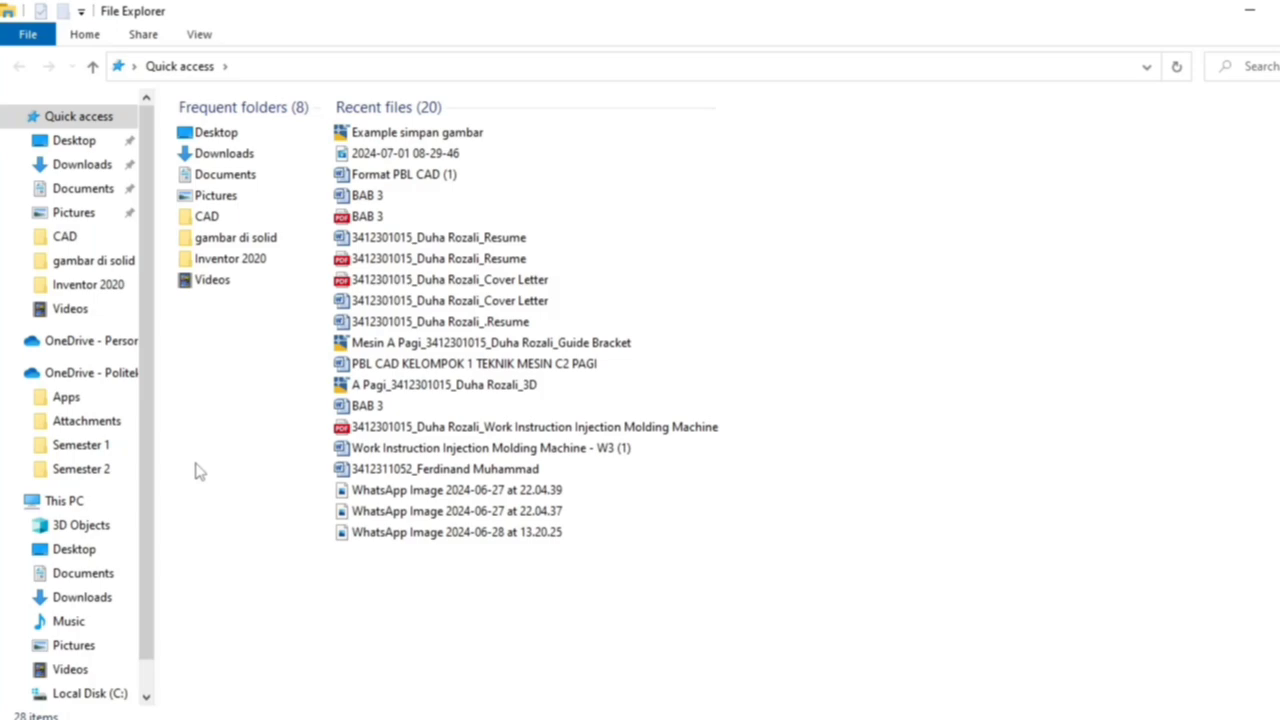
pyautogui.doubleClick(437, 133)
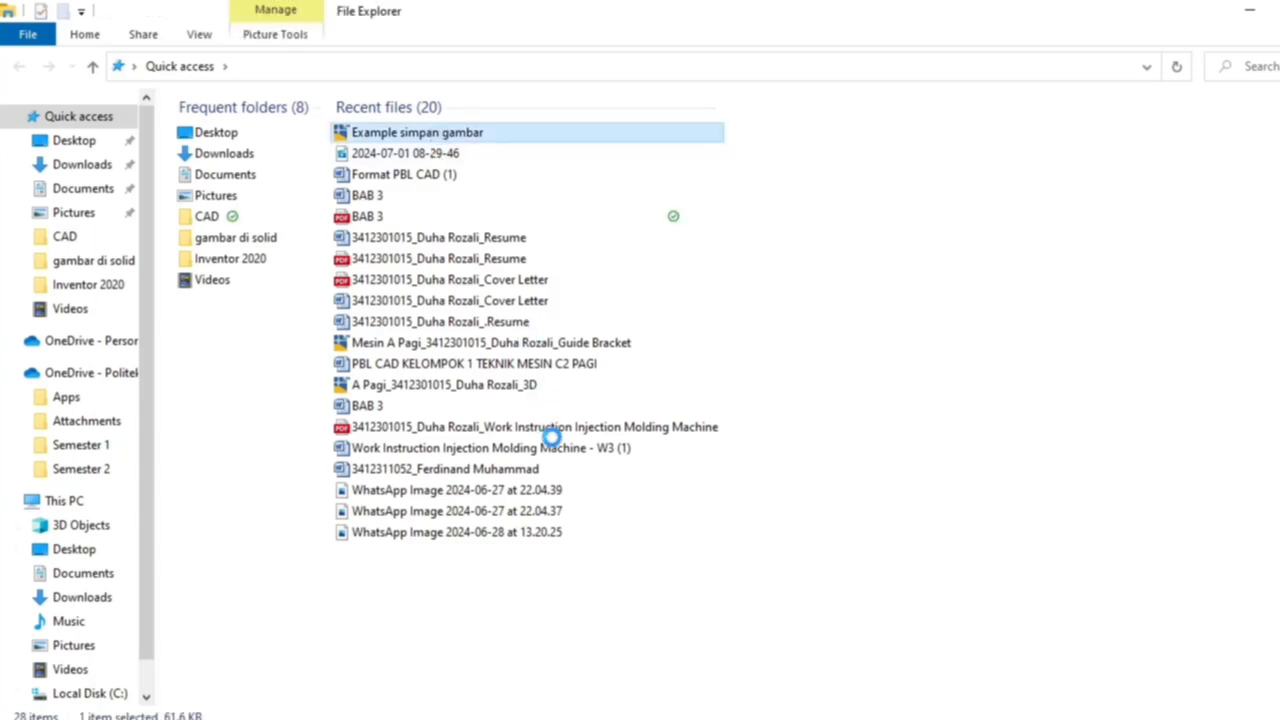
pyautogui.click(576, 619)
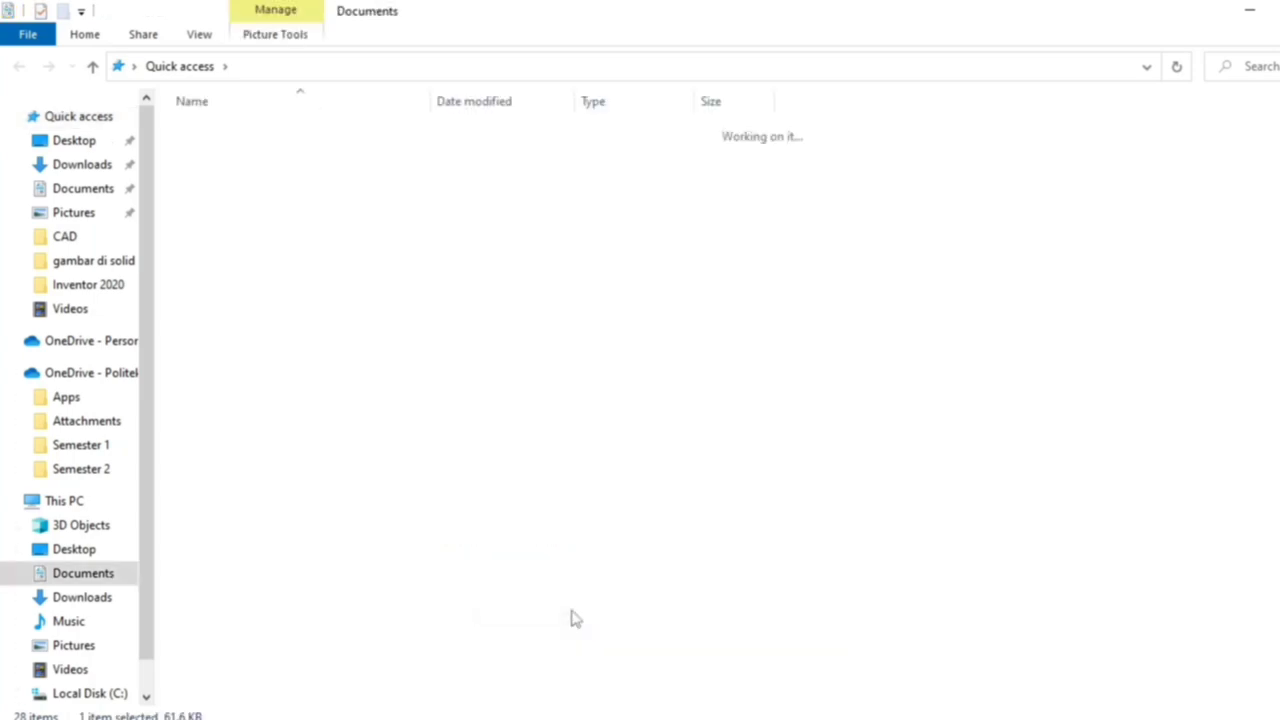
pyautogui.scroll(-2, 410, 625)
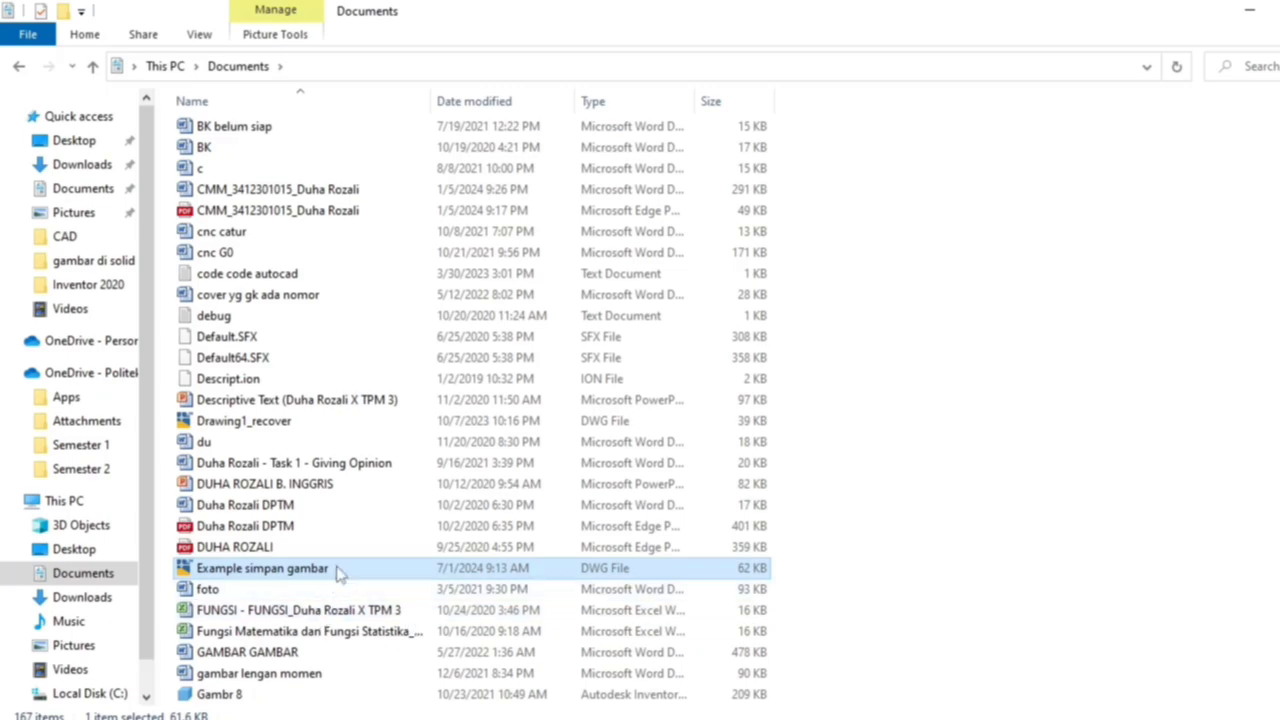